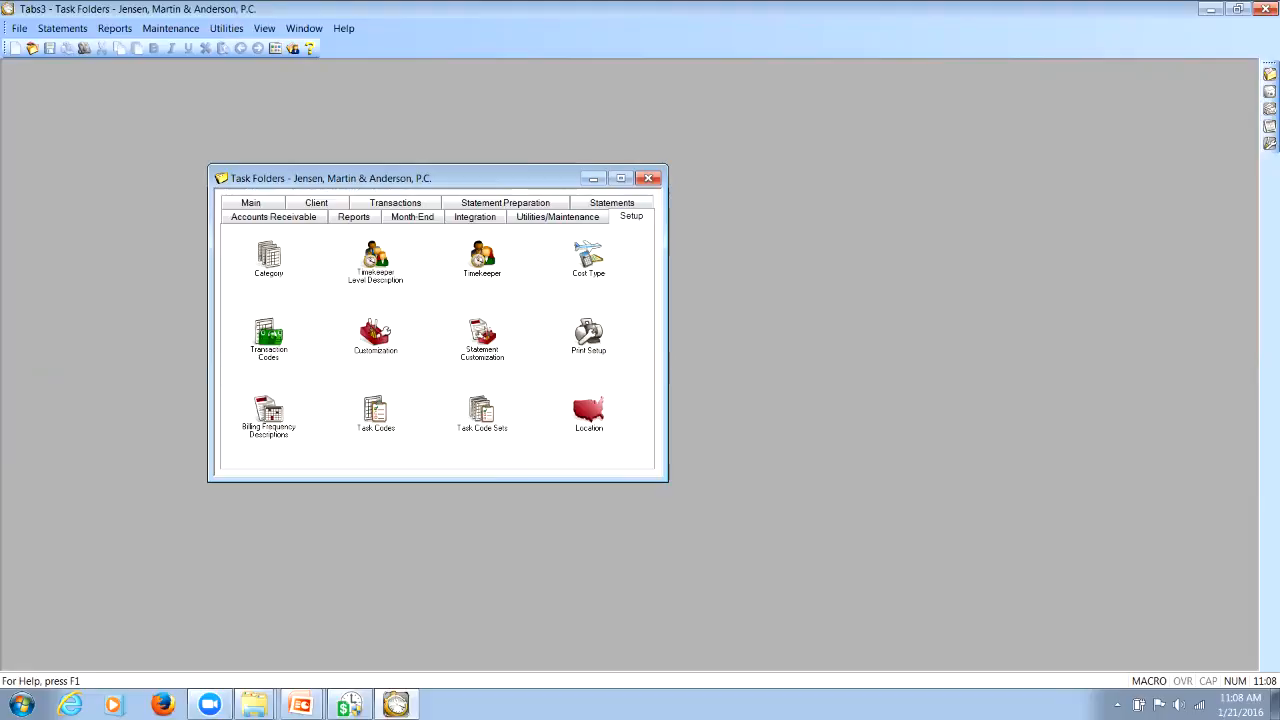
Open Change Key Type without backing up the data, review the key type, decimal places and zero insertion options, and close it
mouse_move(188, 116)
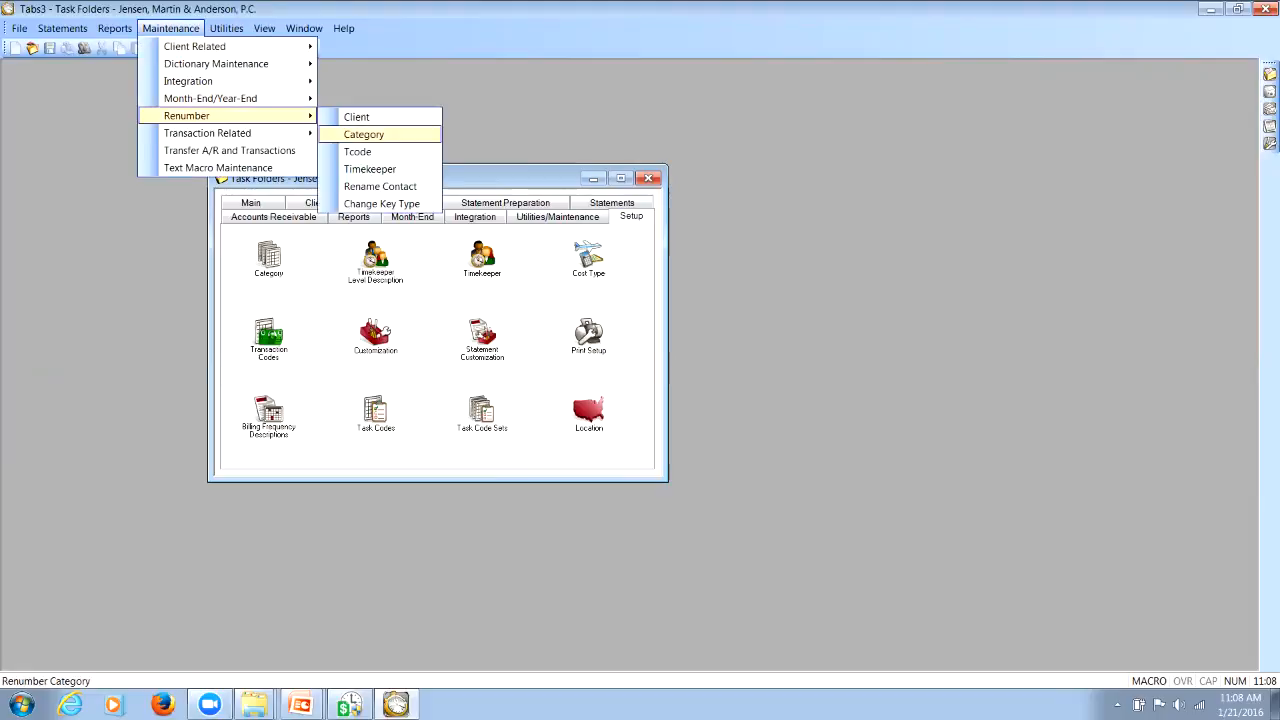
left_click(381, 204)
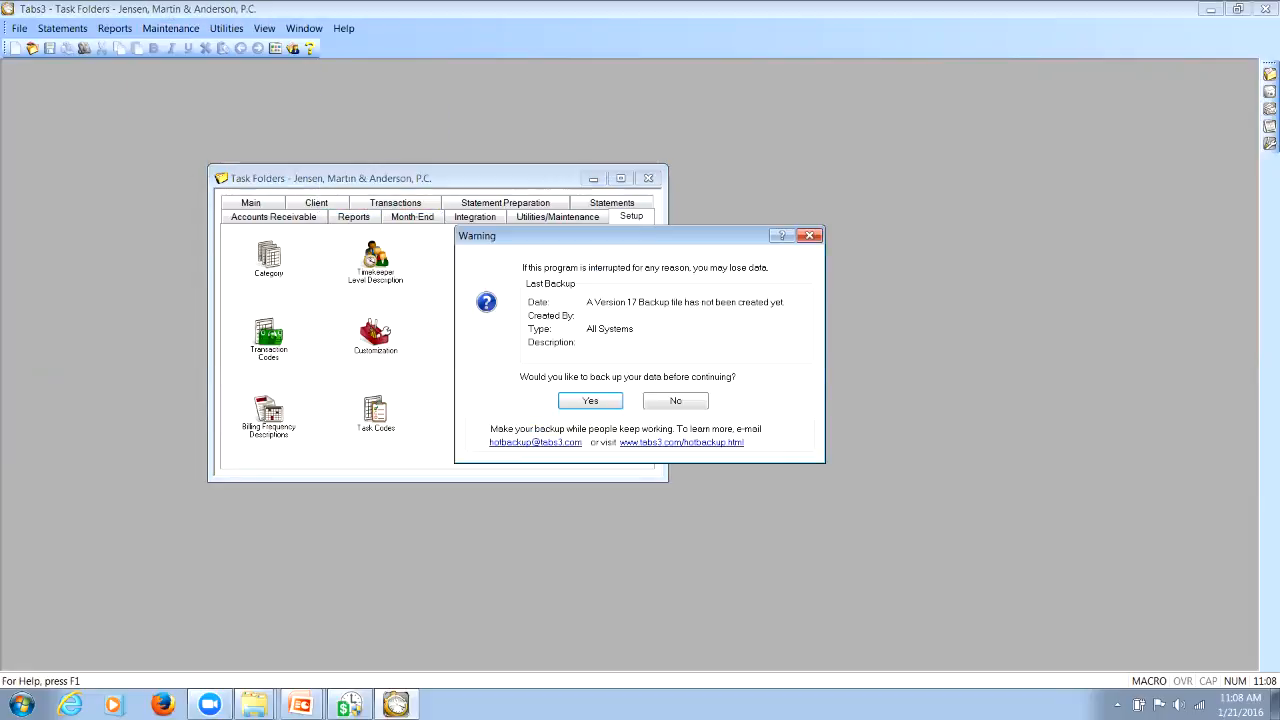
left_click(676, 401)
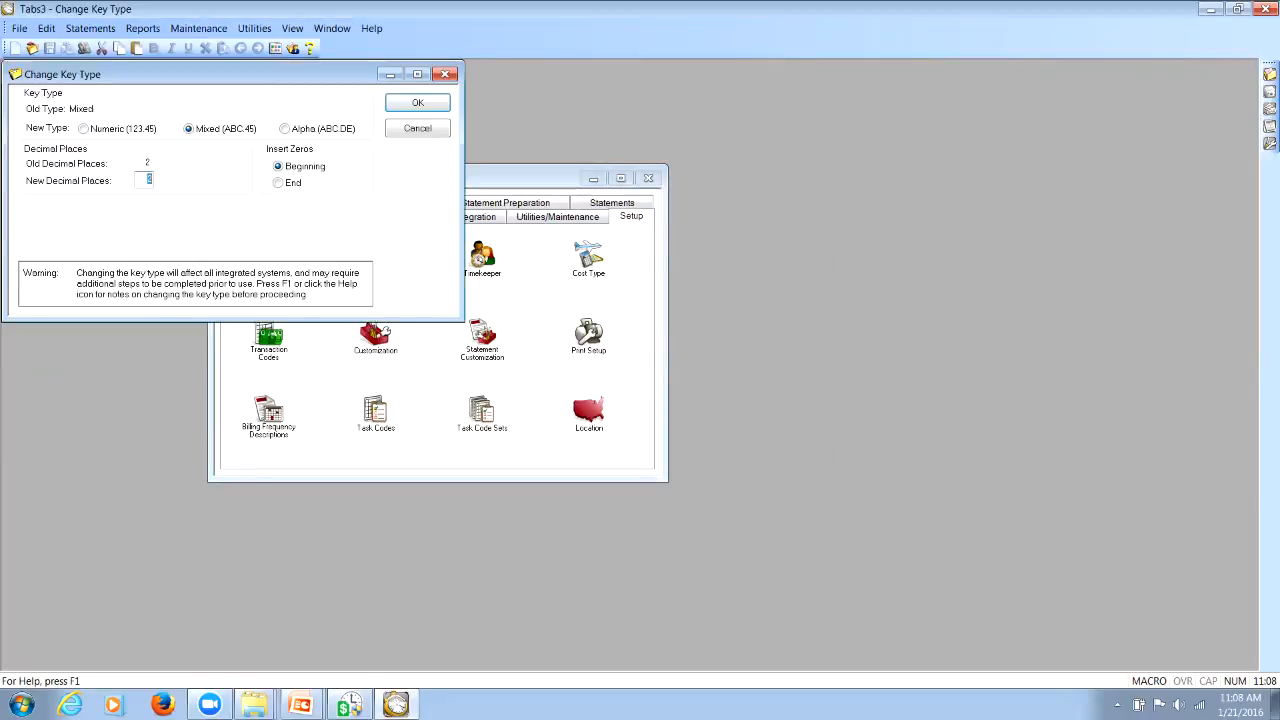
left_click_drag(235, 76, 345, 216)
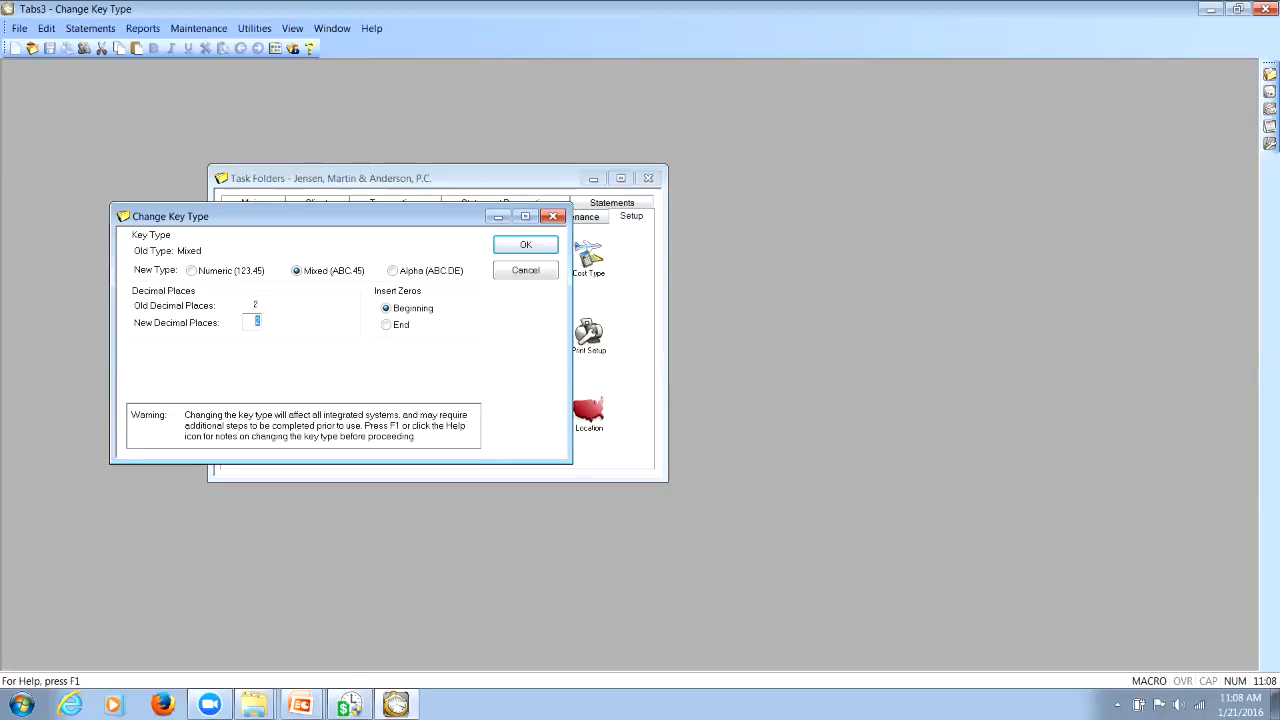
left_click_drag(345, 216, 341, 264)
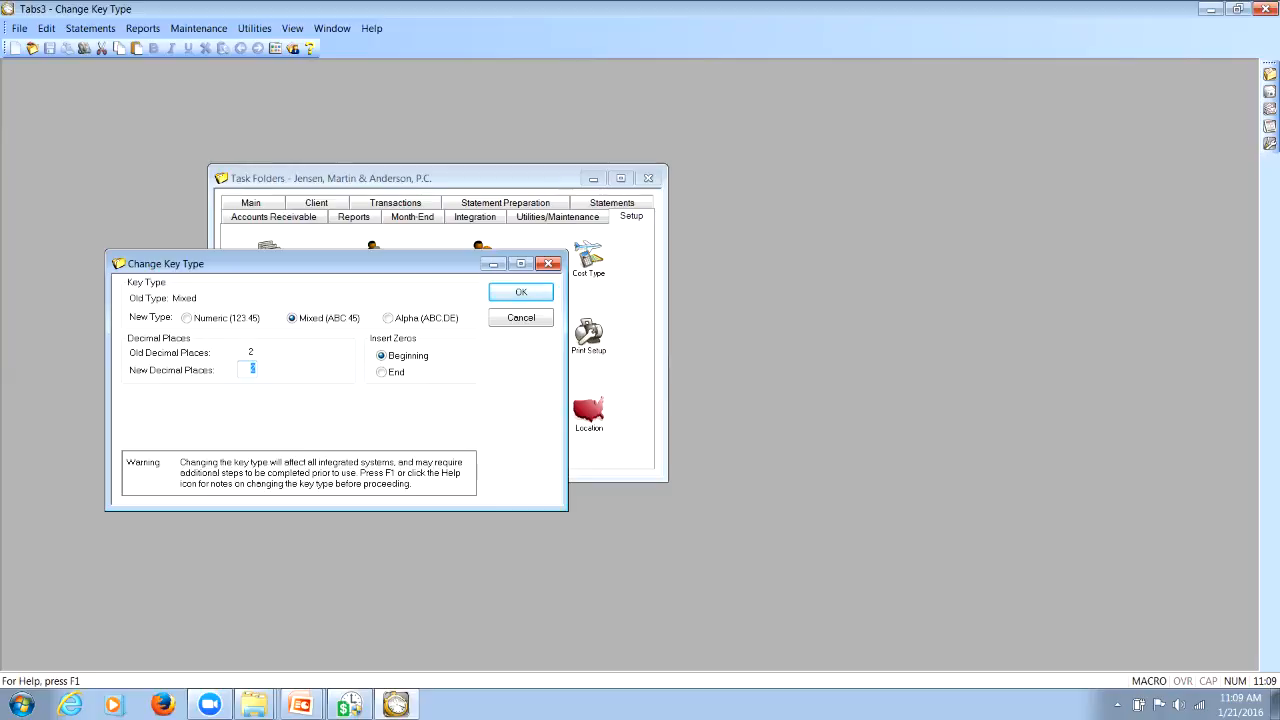
key("Return")
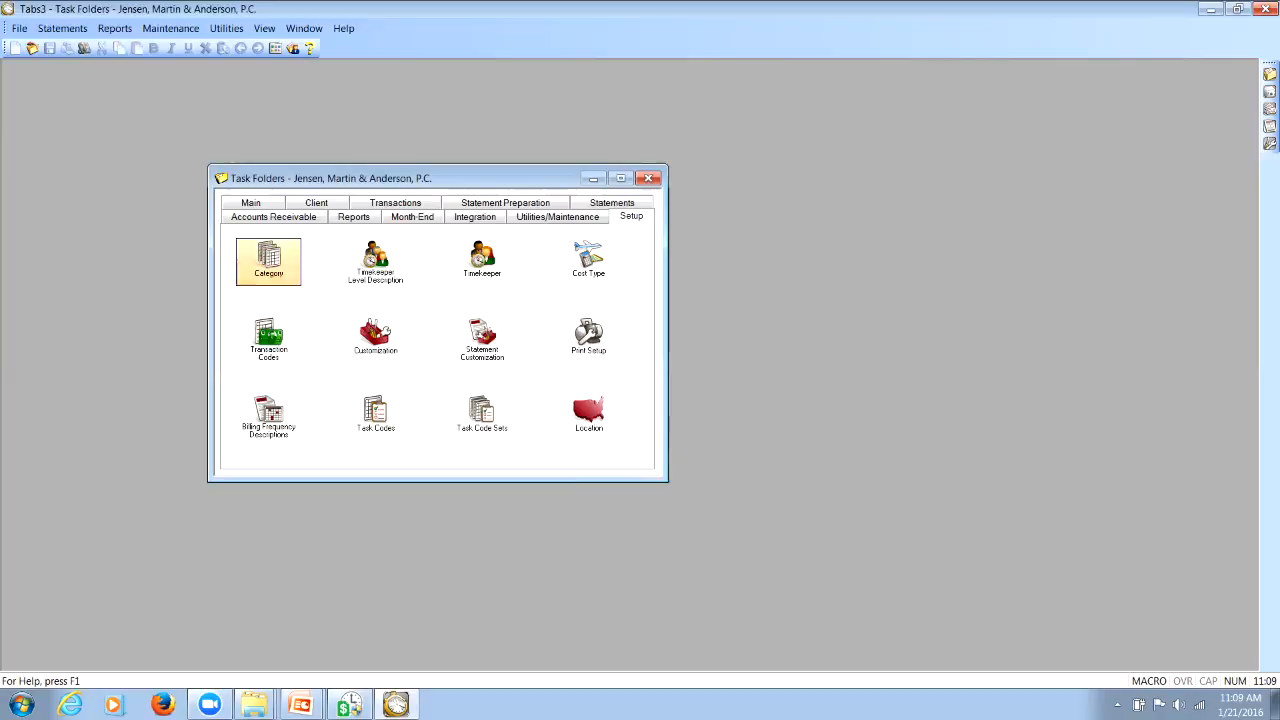
Open Client Information and examine how the client IDs are sorted in the client lookup list
left_click(251, 203)
left_click(268, 258)
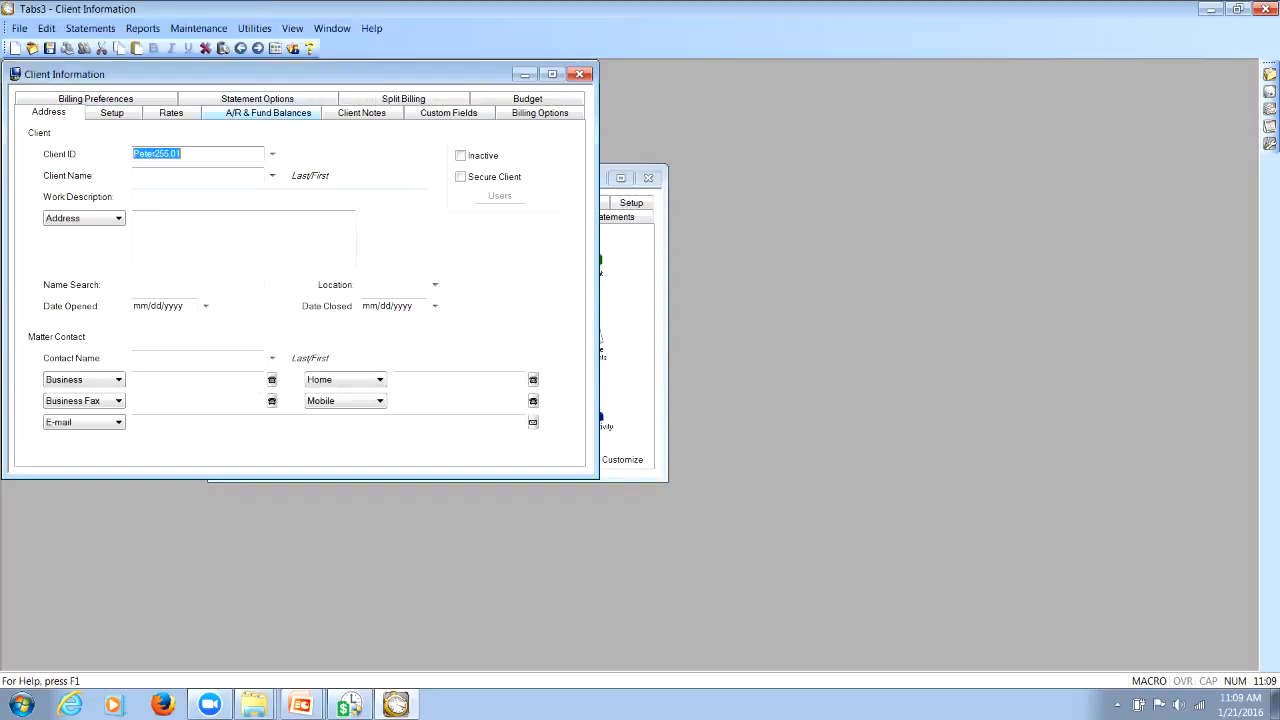
left_click_drag(290, 74, 384, 155)
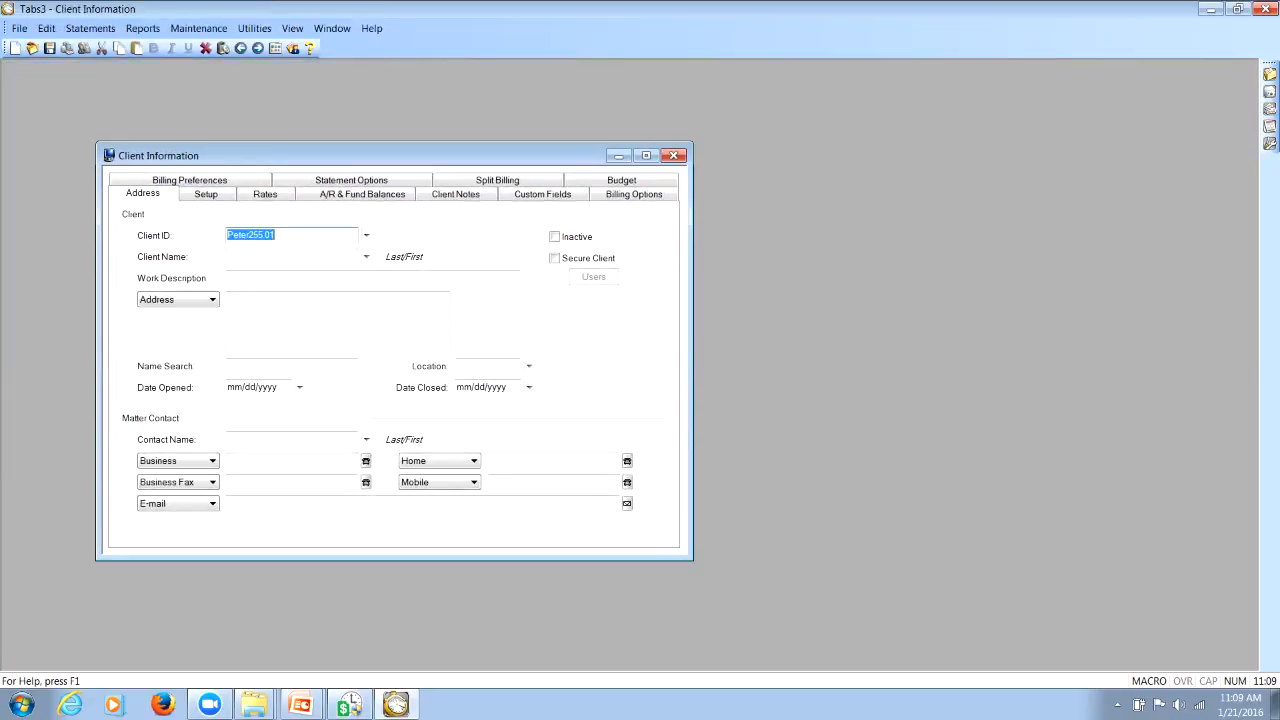
left_click(366, 236)
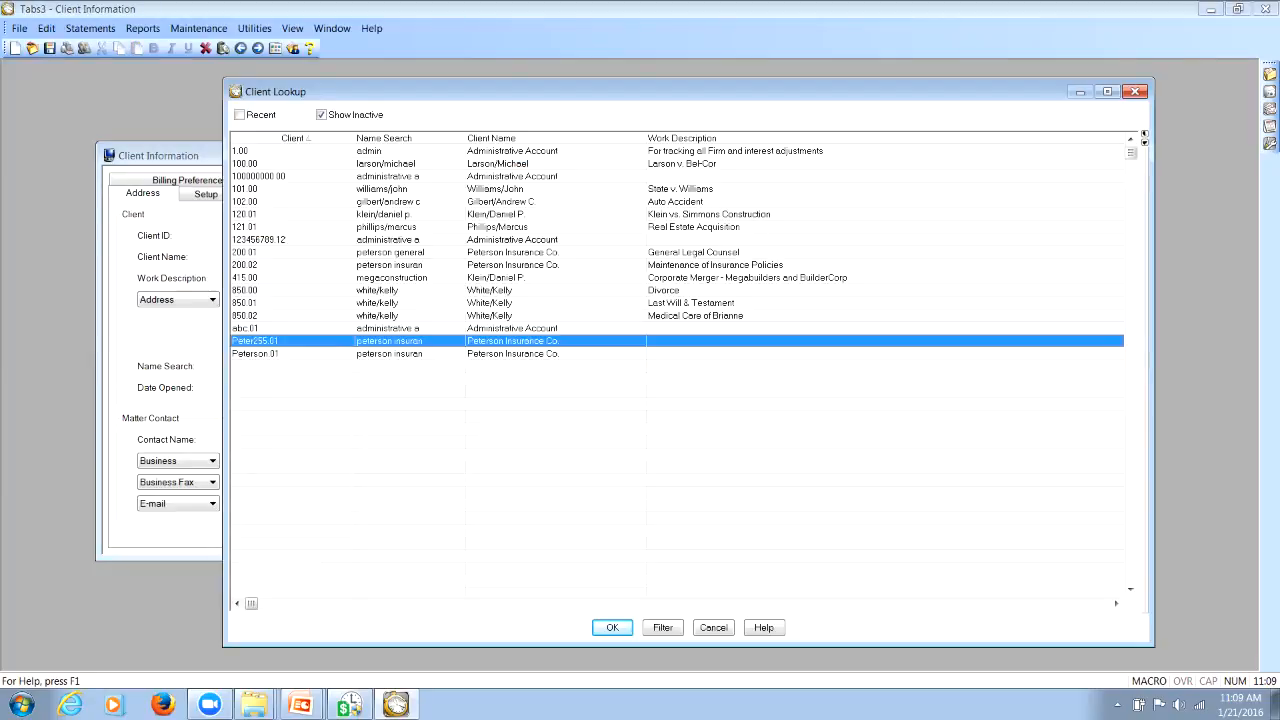
left_click_drag(400, 91, 260, 83)
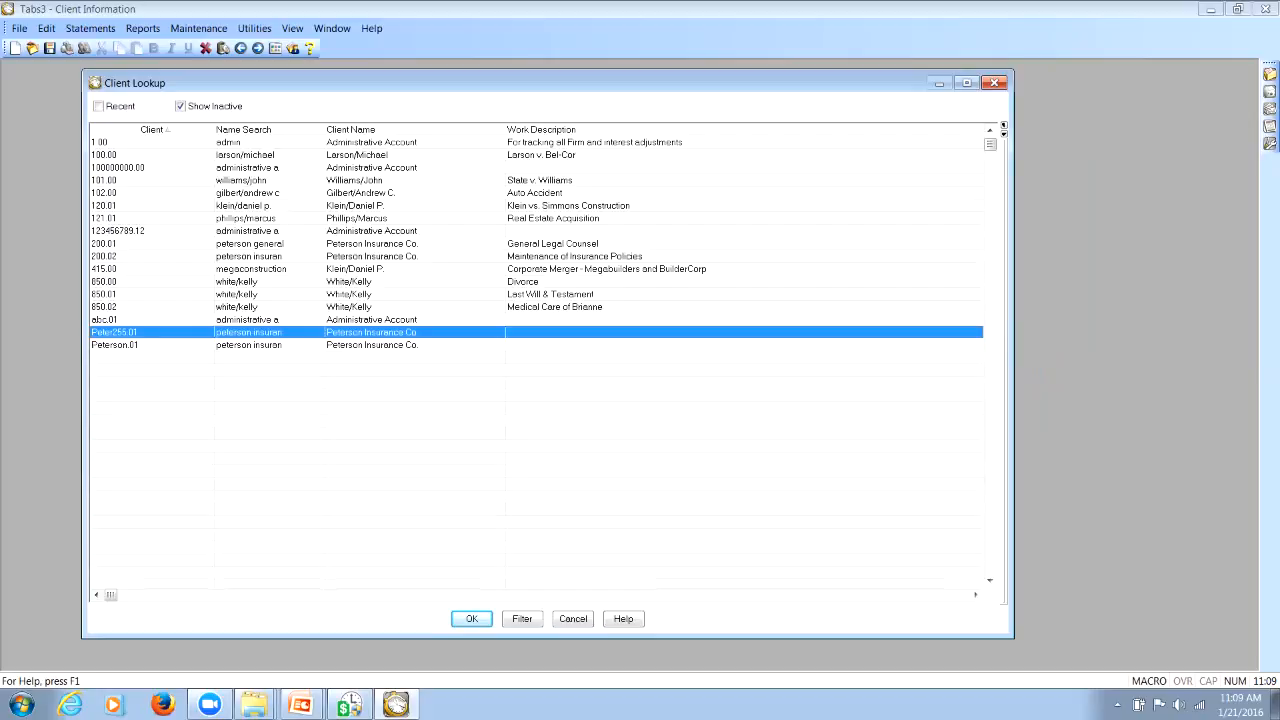
left_click_drag(548, 83, 733, 104)
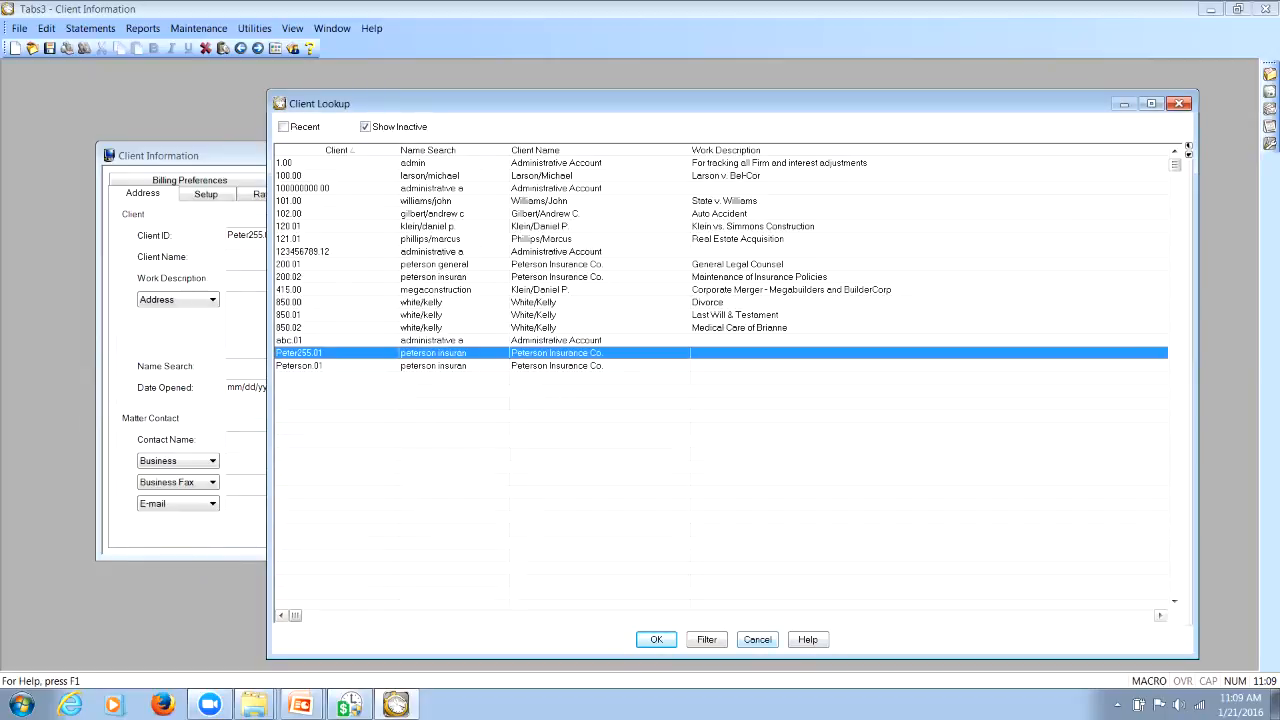
key("Return")
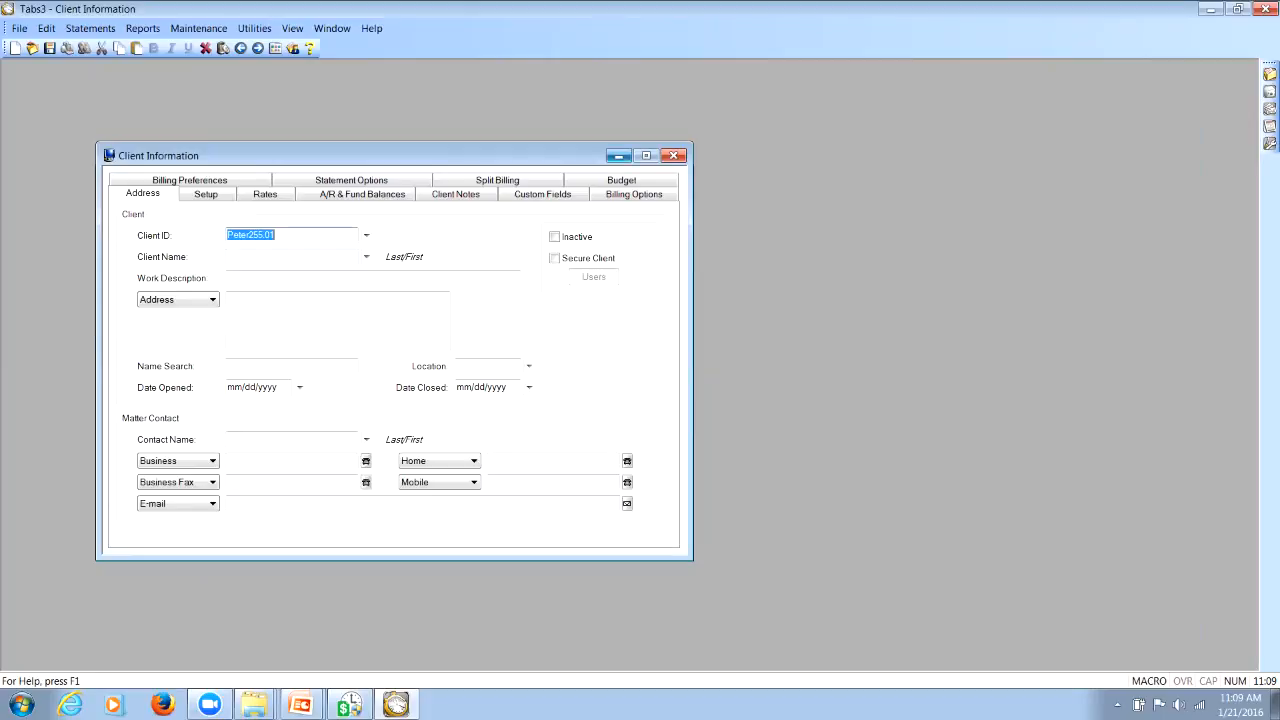
Minimize Client Information, open Rapid Fee entry, search for the client by name and select that client's Divorce matter
left_click(618, 156)
left_click(371, 251)
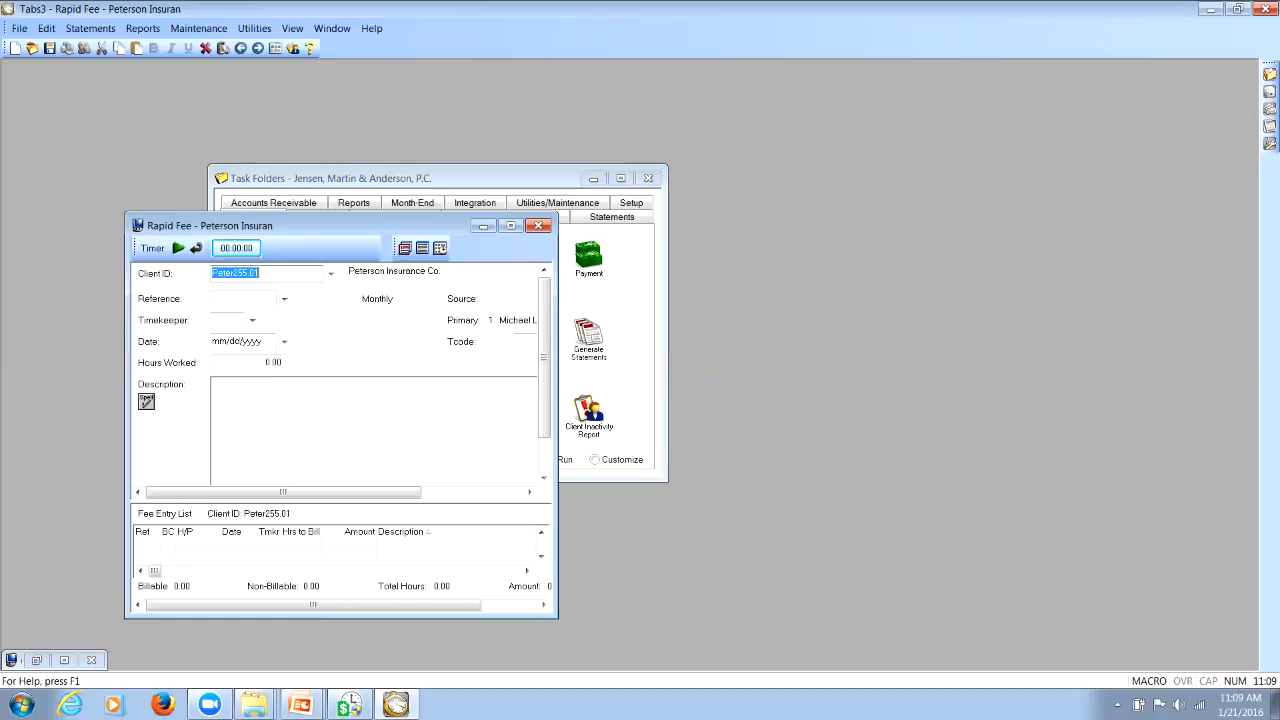
type("white/Kelly")
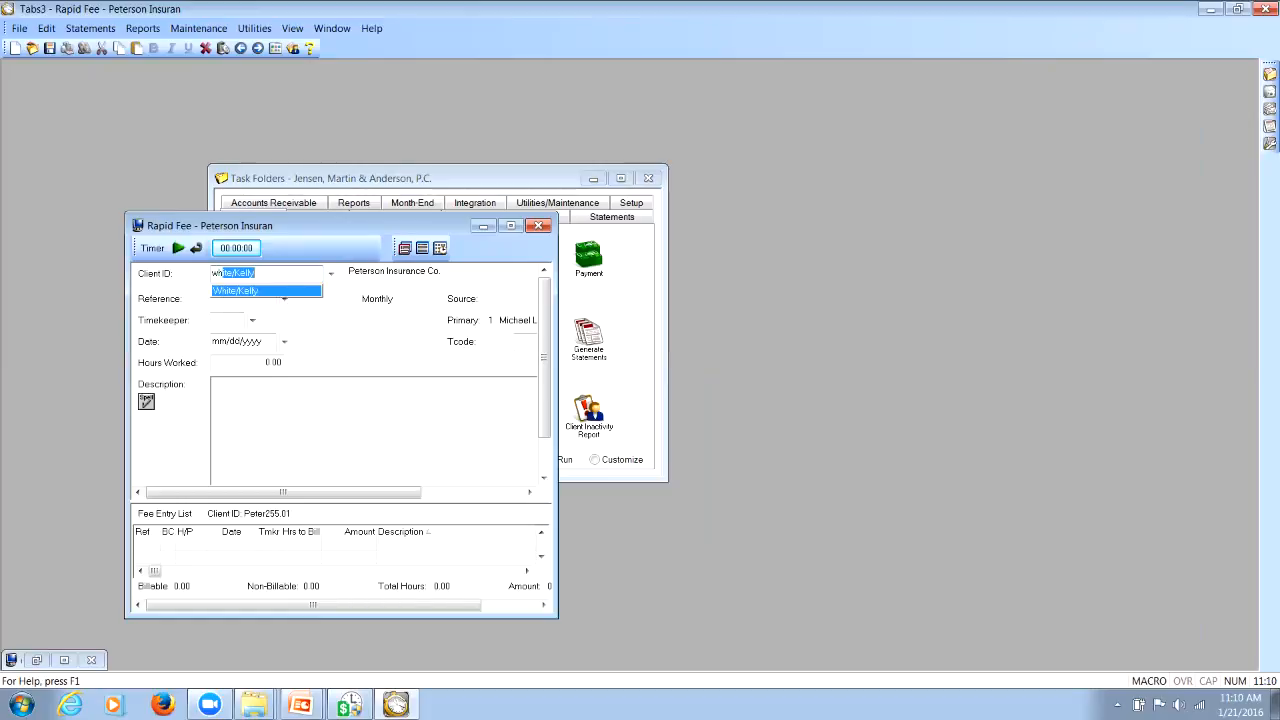
key("Tab")
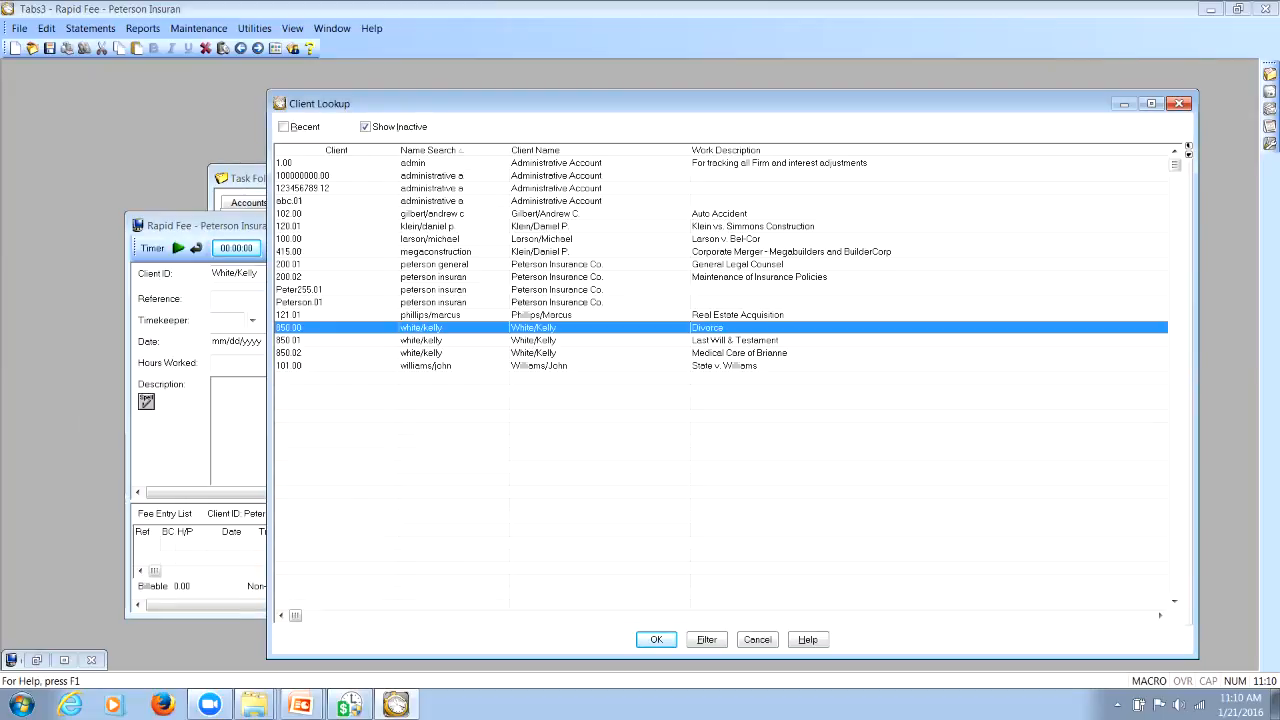
key("Return")
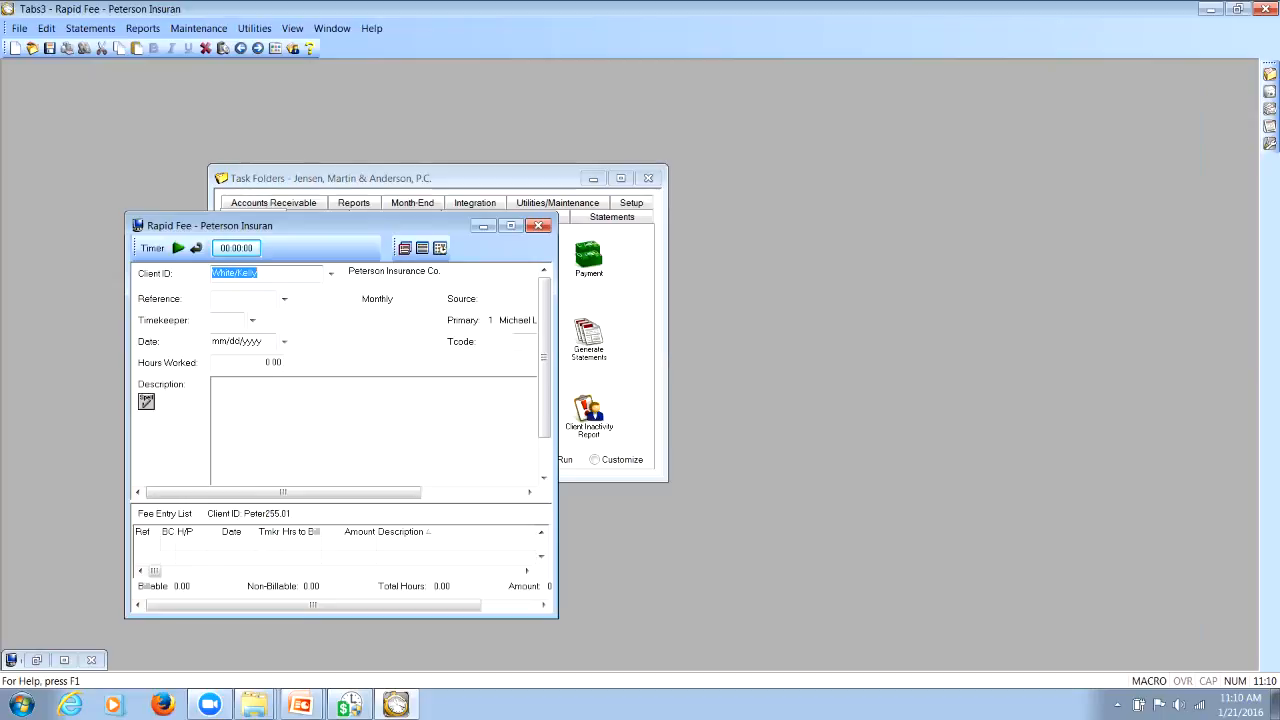
key("Tab")
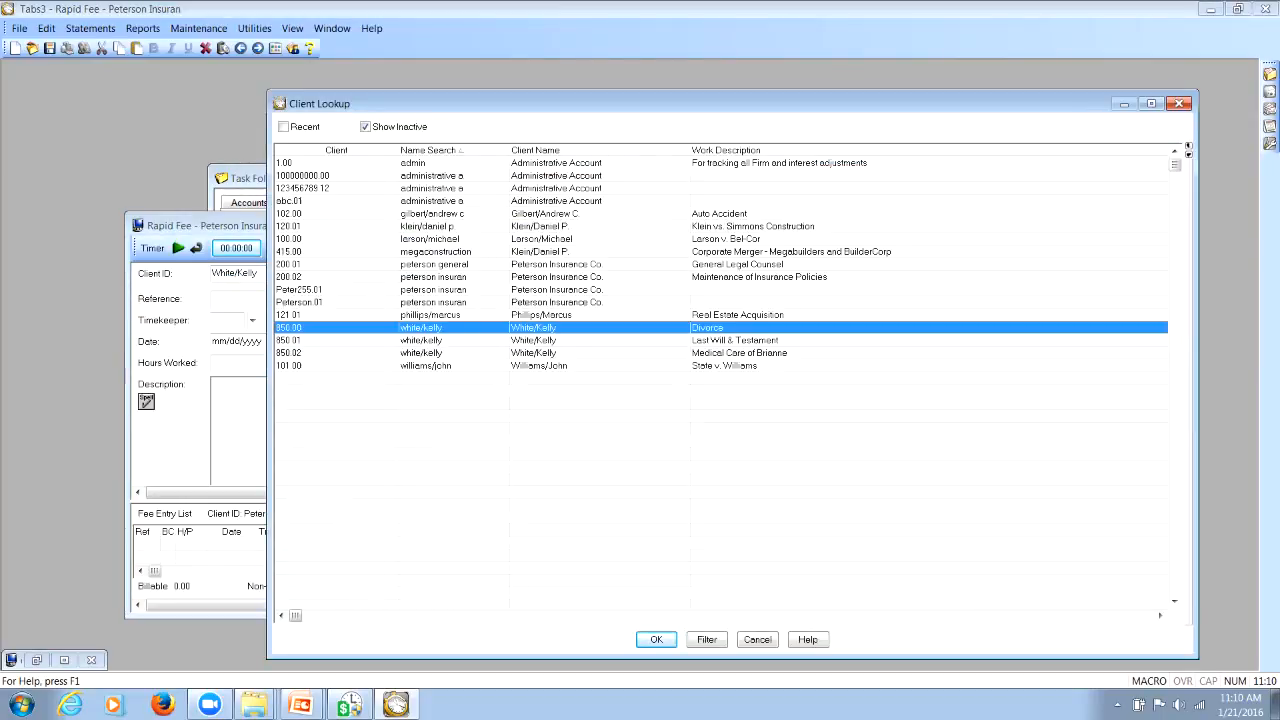
key("Return")
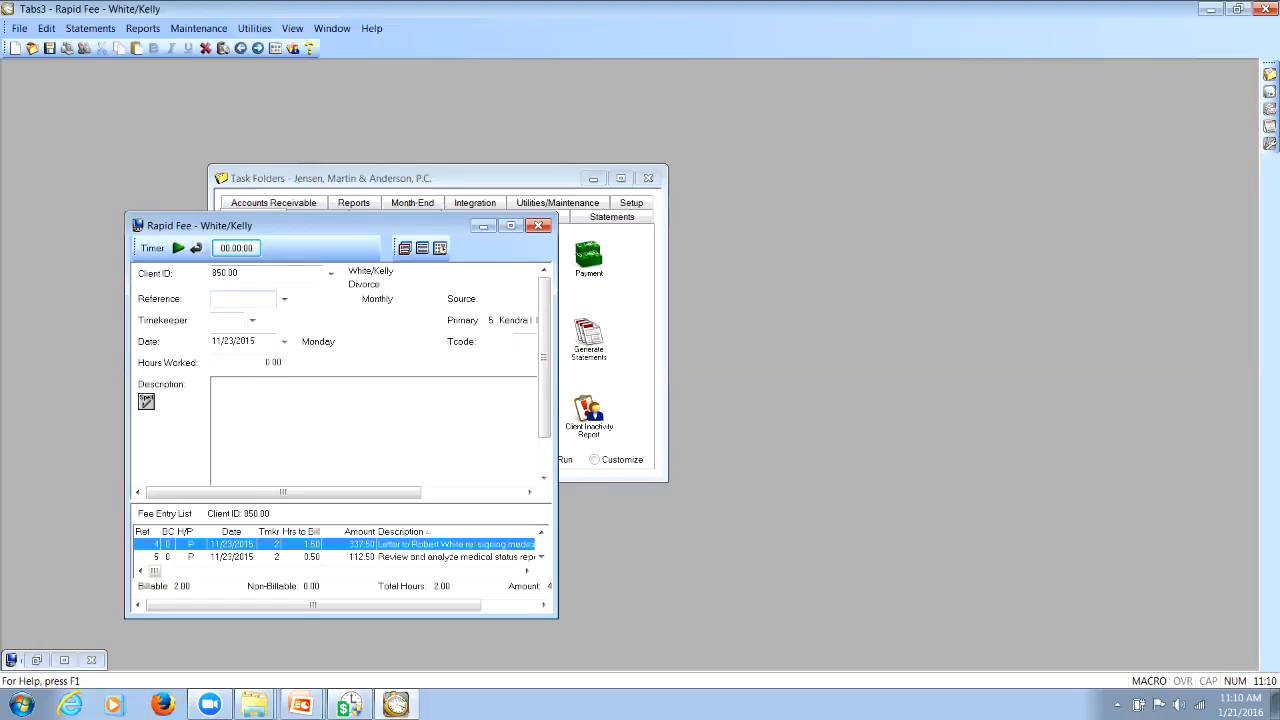
left_click(331, 273)
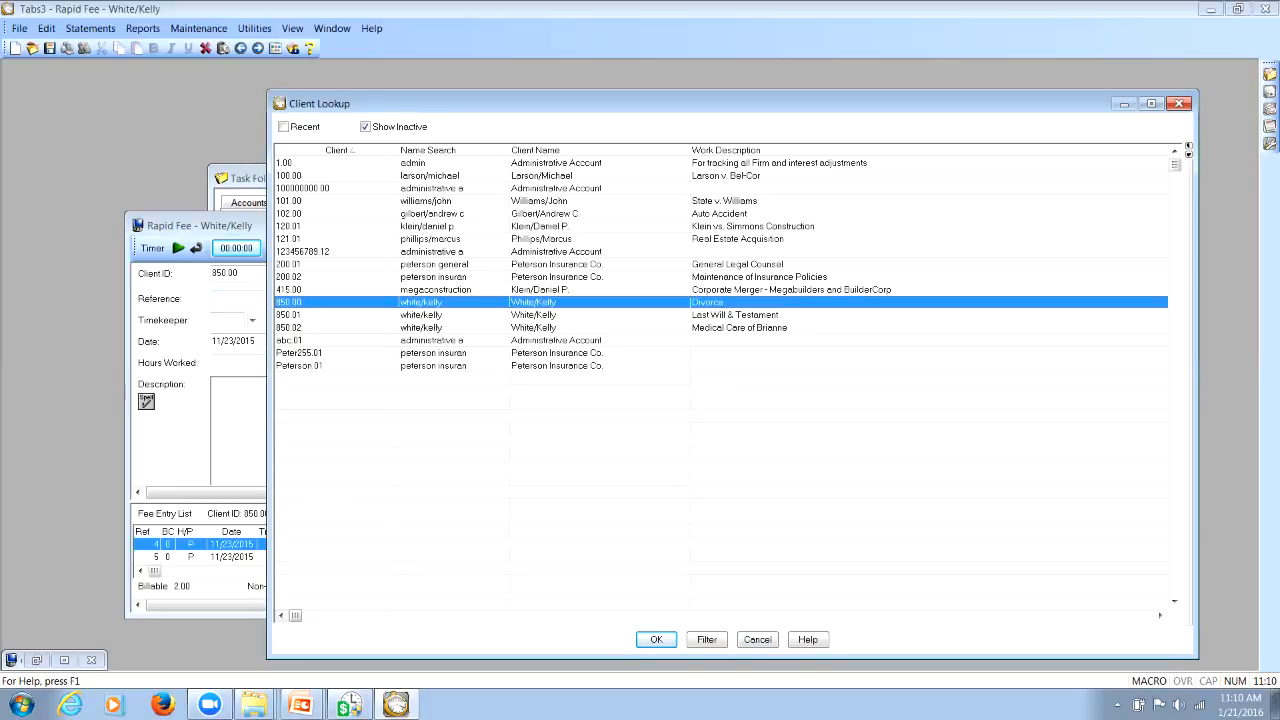
key("Return")
key("Return")
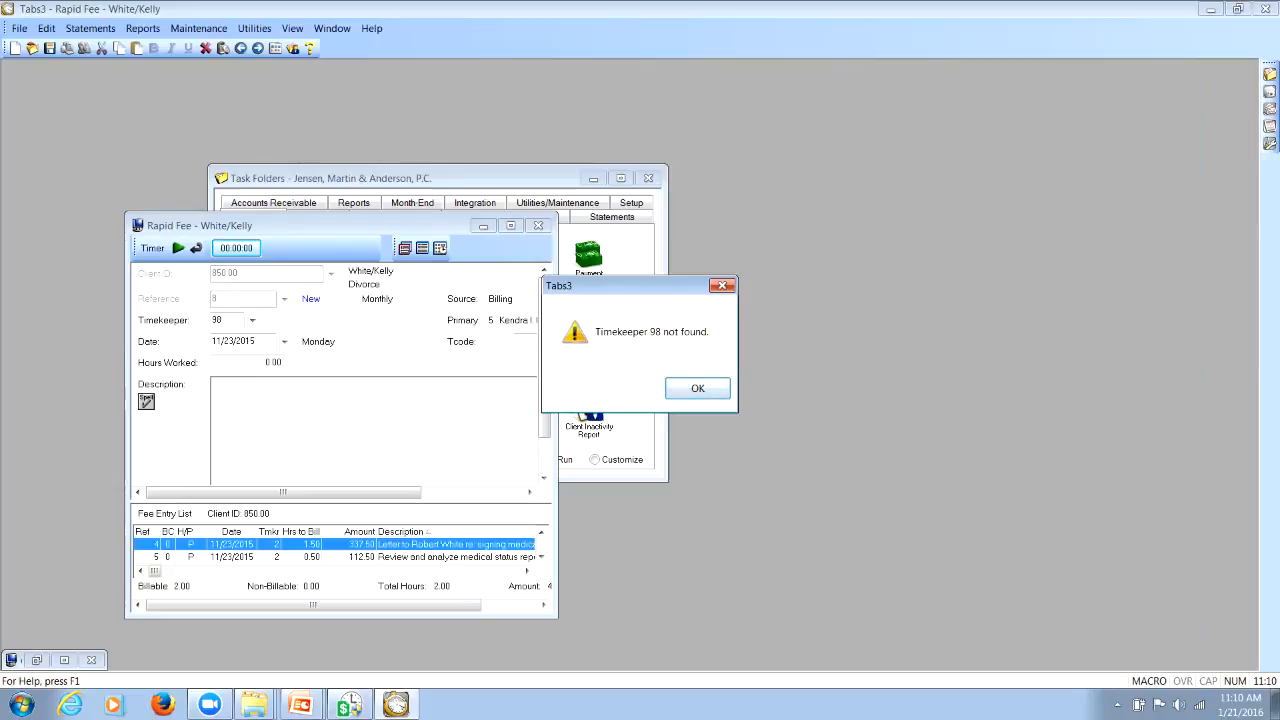
key("Return")
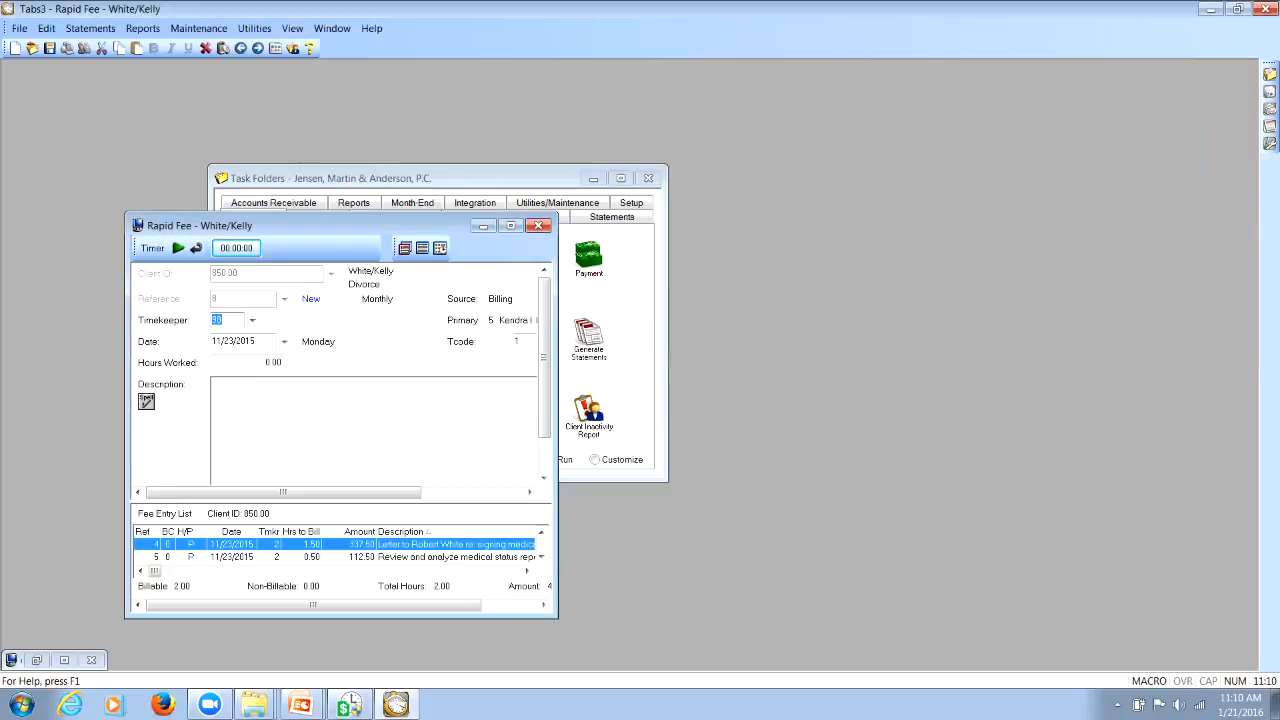
key("Return")
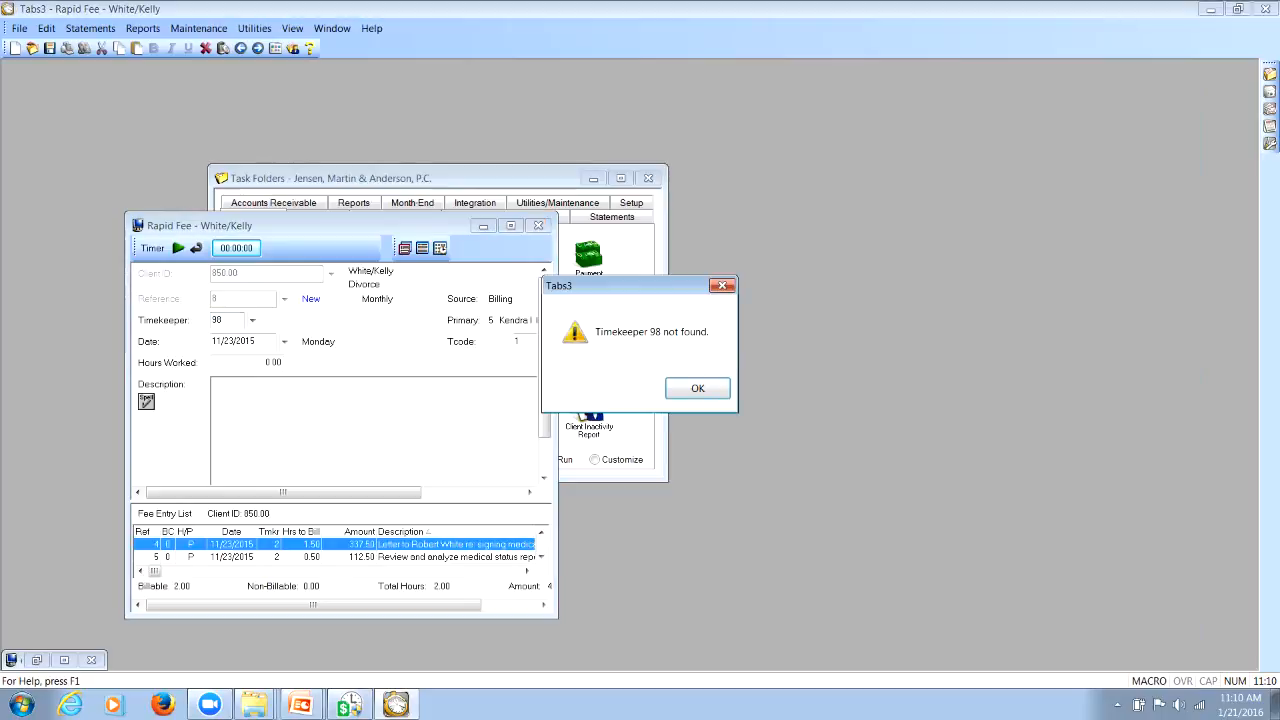
key("Return")
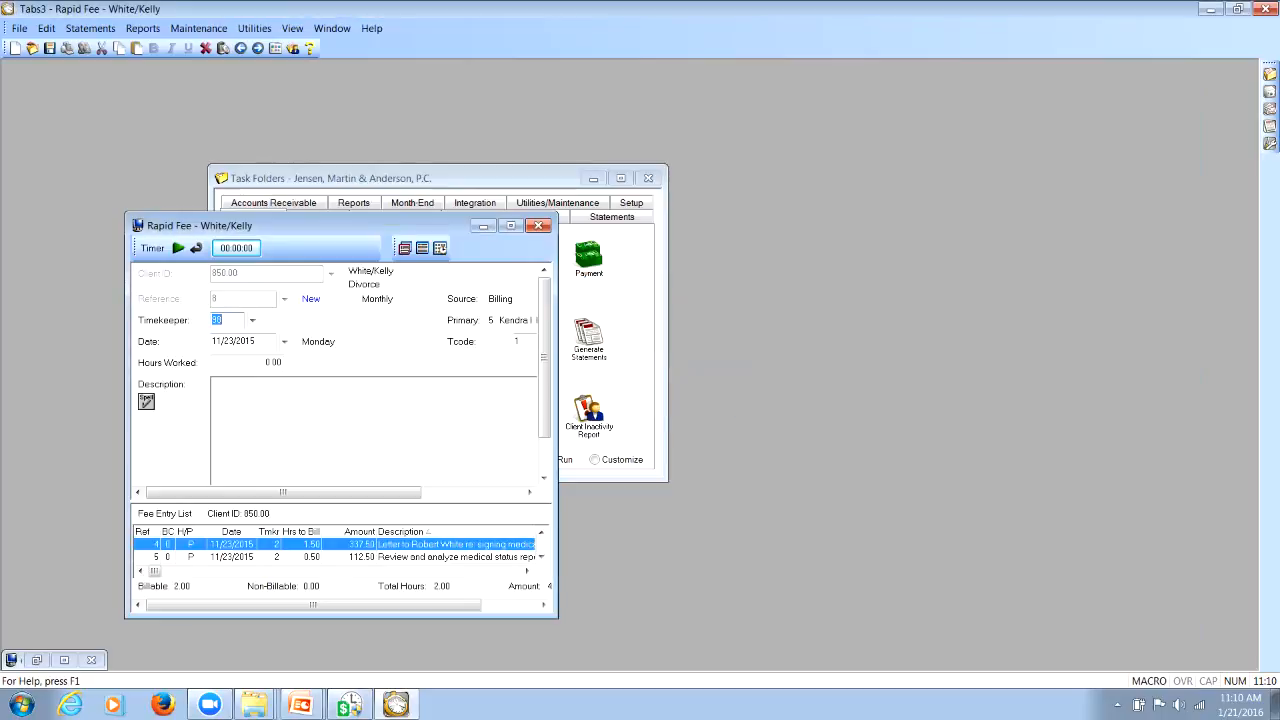
type("30")
left_click(252, 320)
left_click(423, 350)
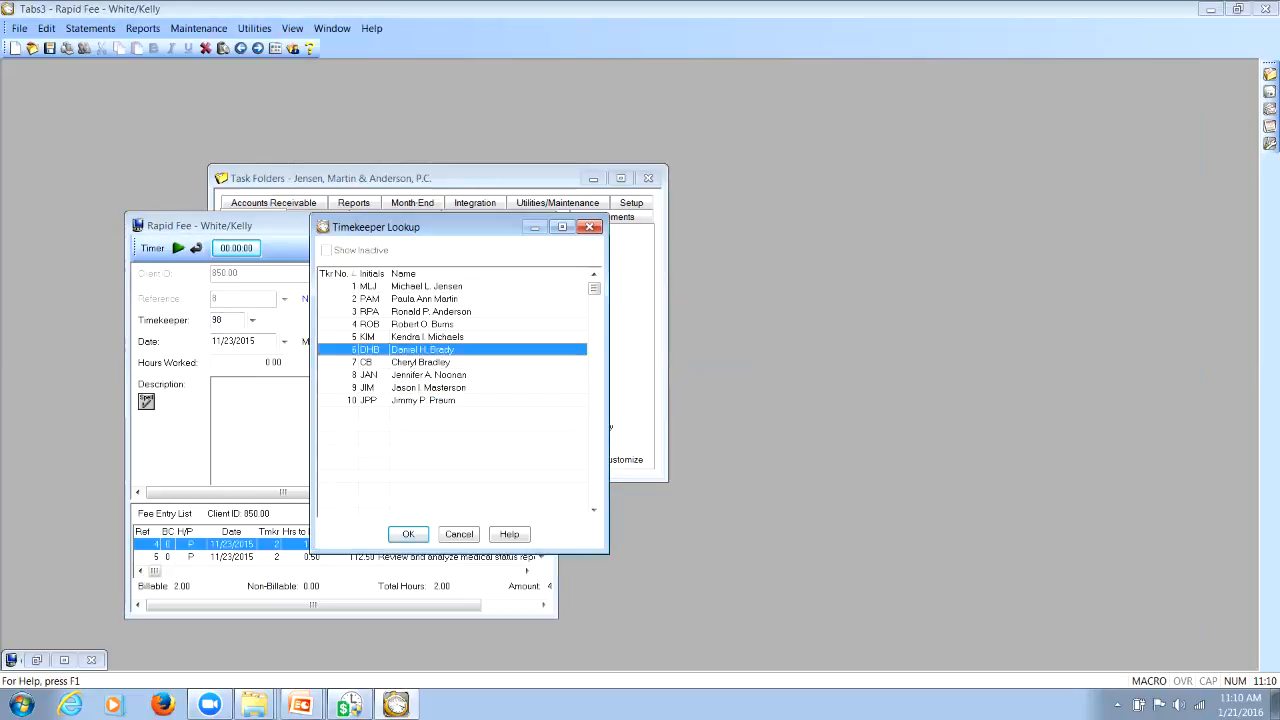
key("Return")
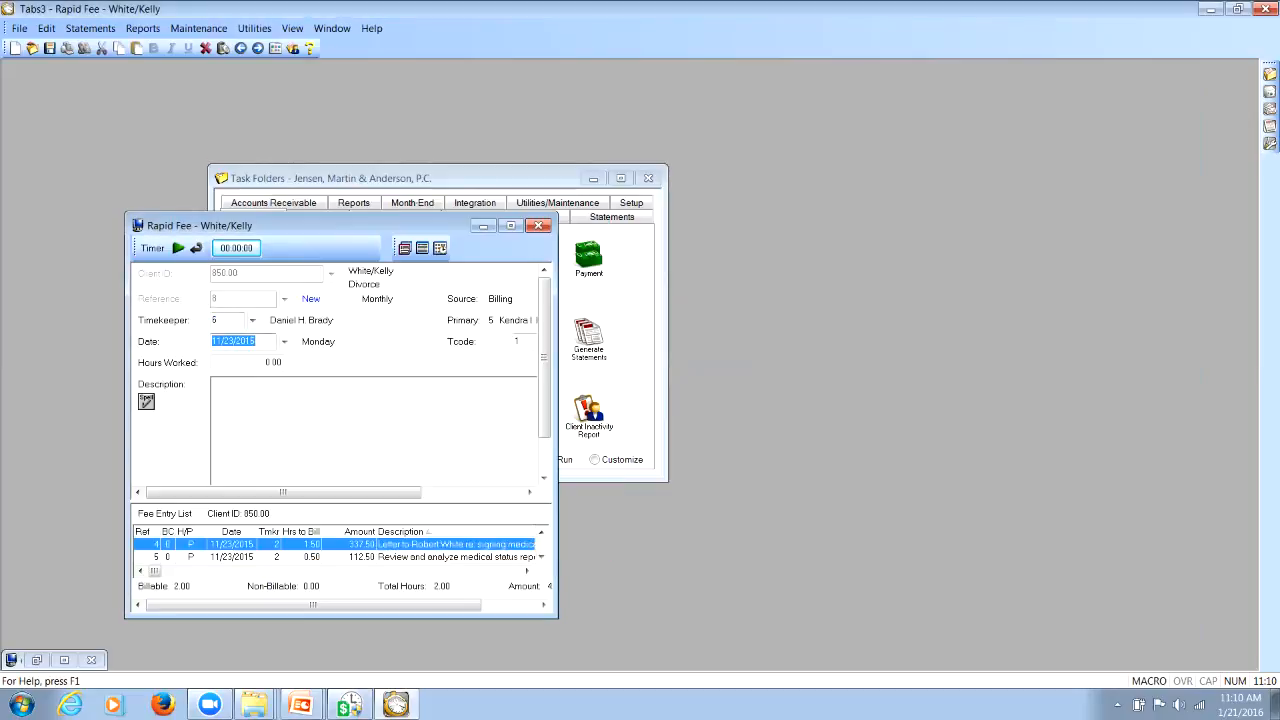
left_click(538, 226)
left_click(671, 388)
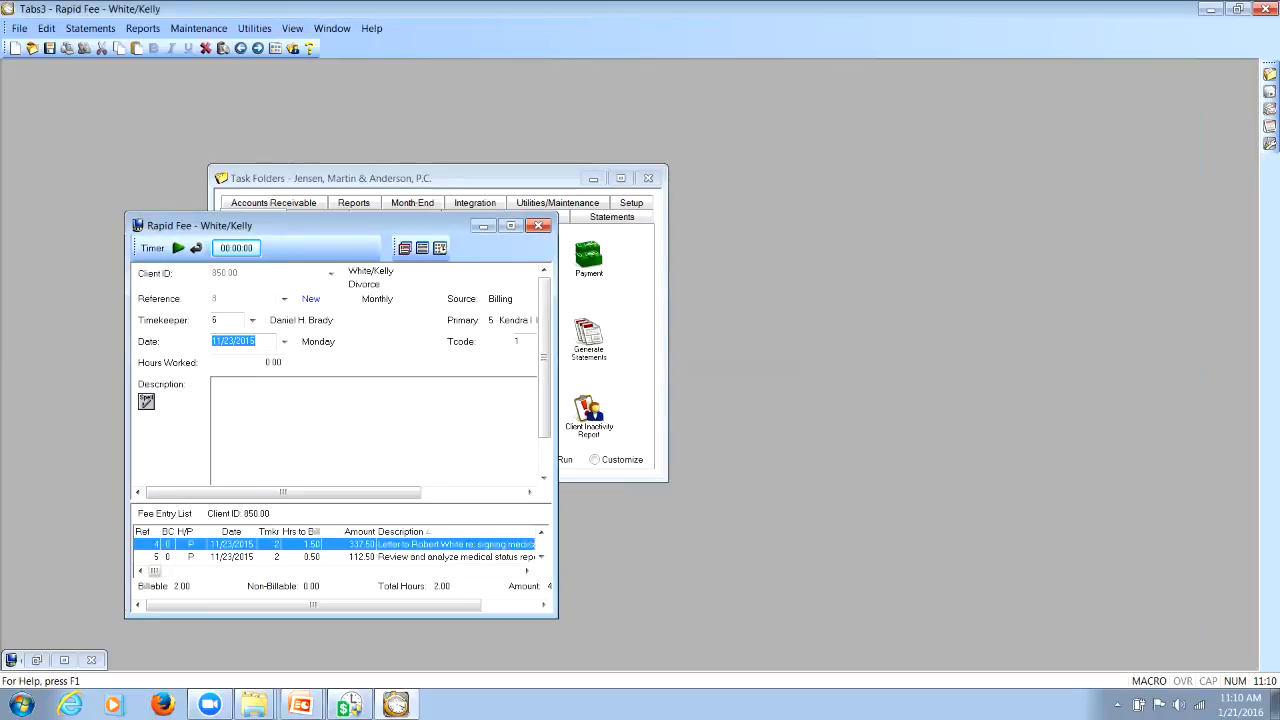
Reopen Rapid Fee, check the client lookup list, and load the Bel-Cor matter by its full client ID including the .00 decimals
left_click(375, 262)
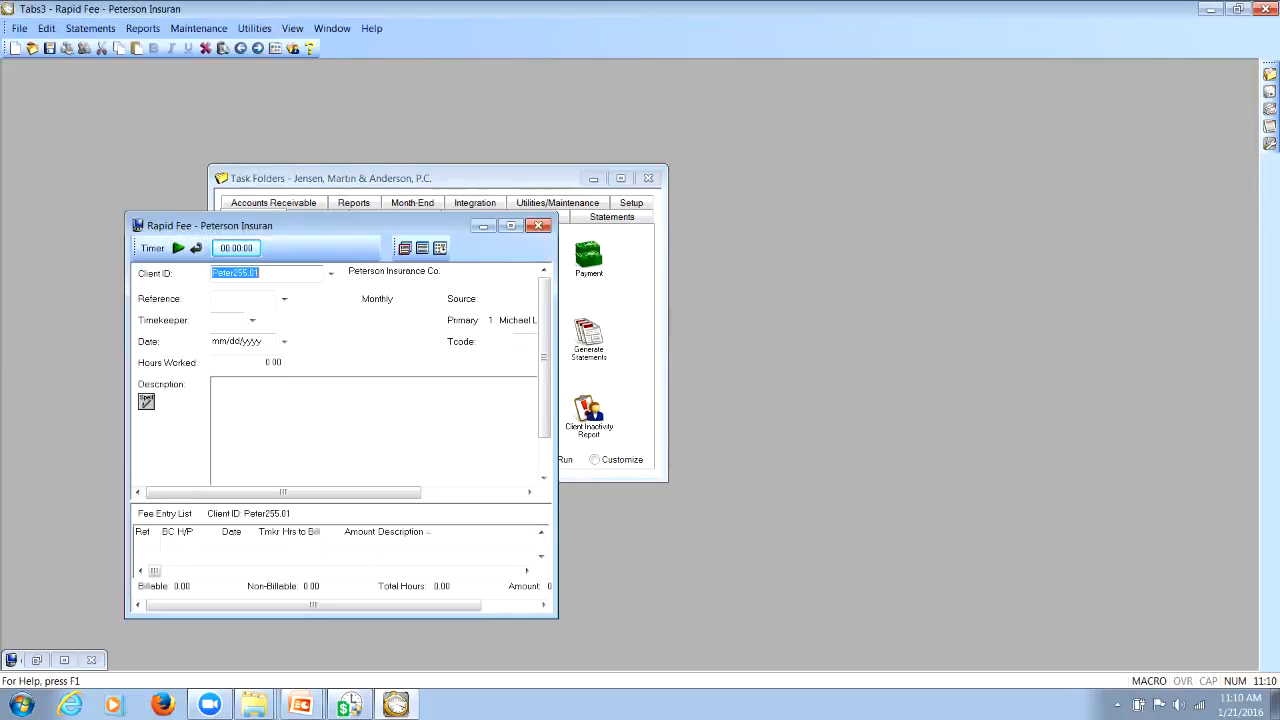
left_click(331, 273)
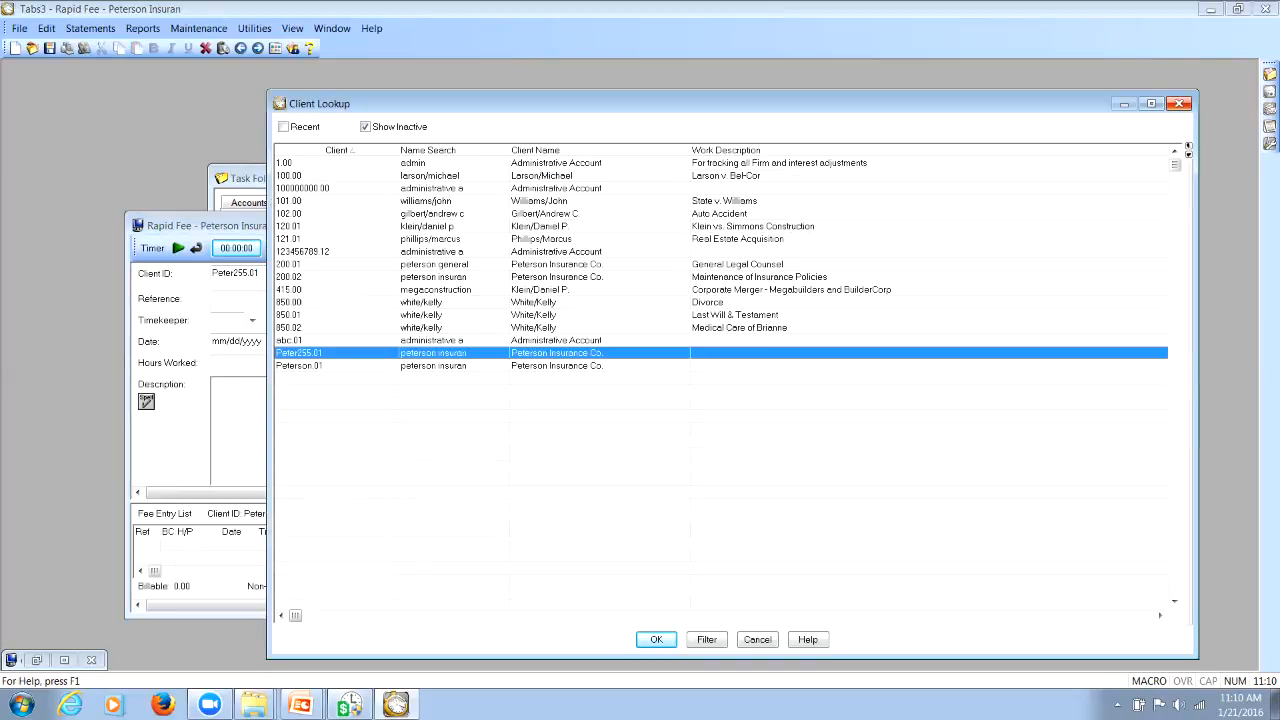
key("Return")
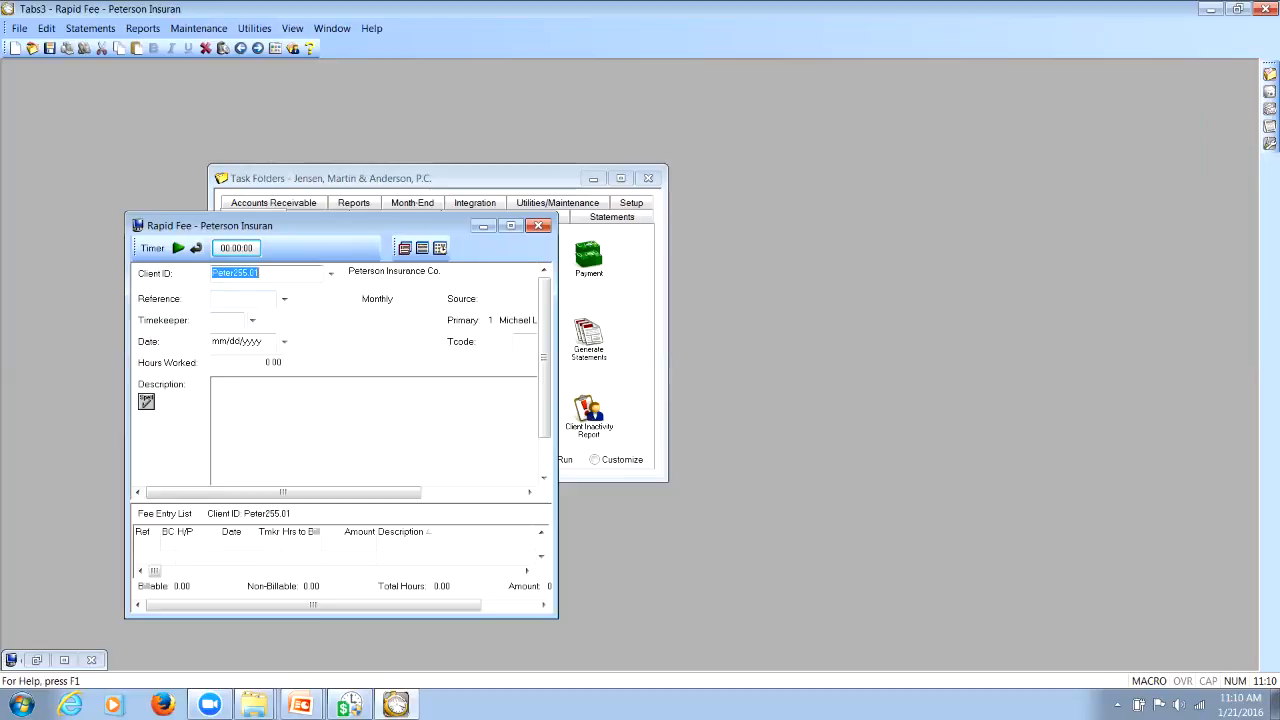
type("100")
key("Tab")
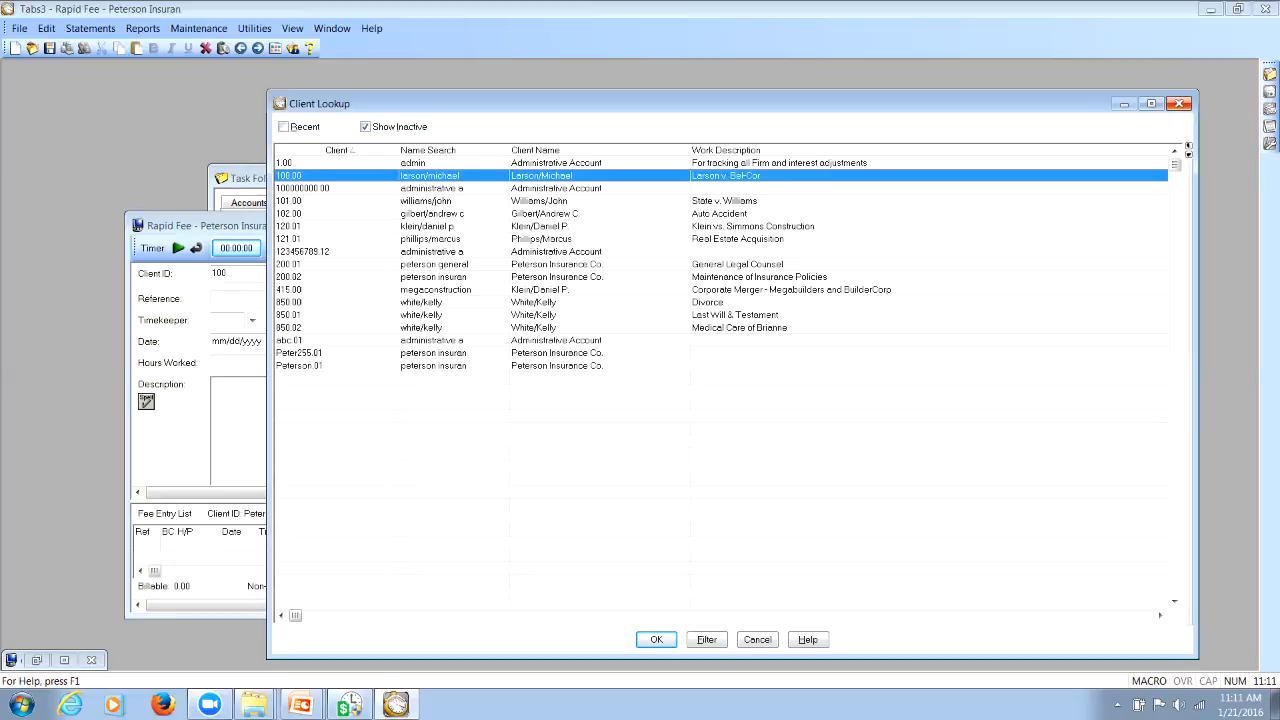
left_click(1179, 103)
key("Tab")
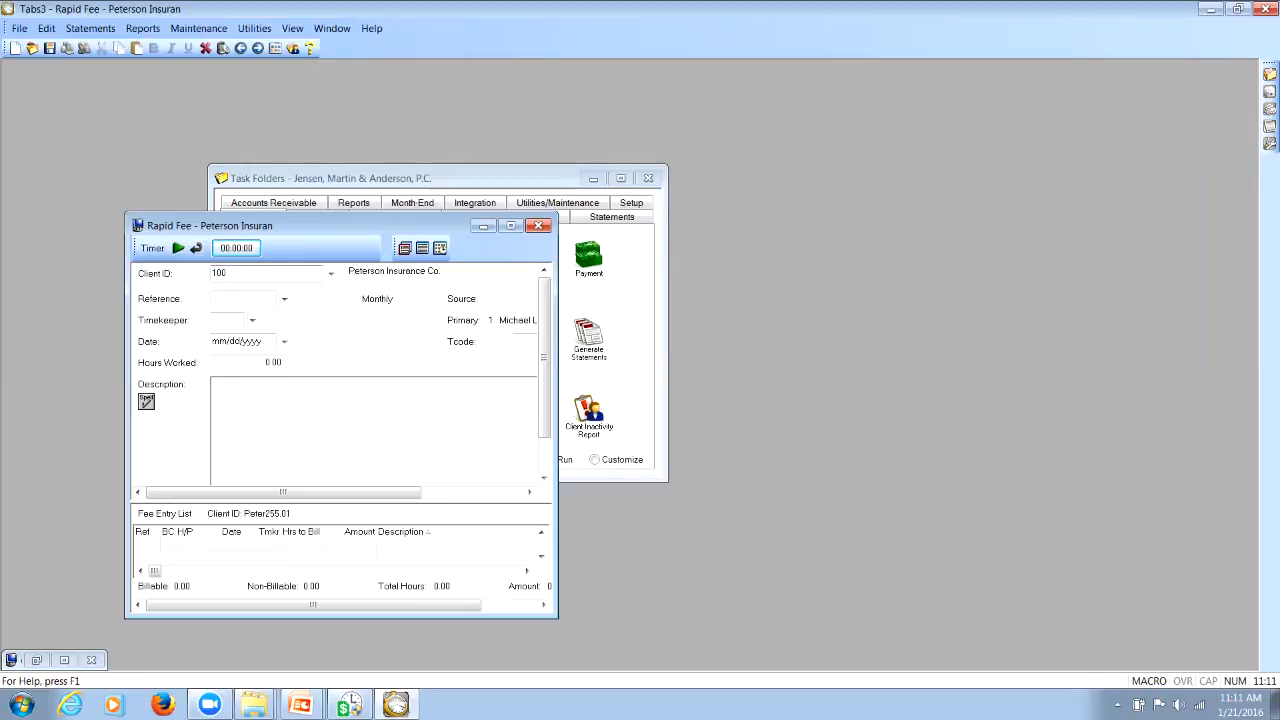
type(".00")
key("Tab")
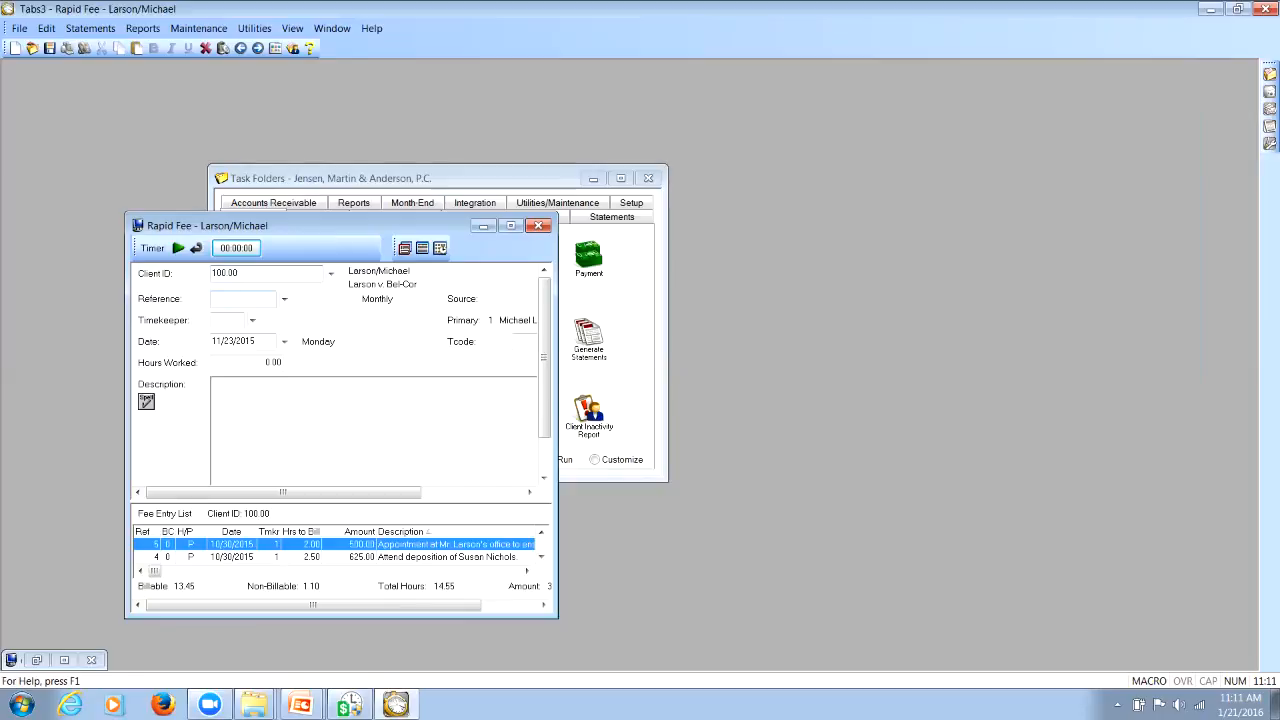
Load the Divorce matter in Rapid Fee by replacing the client ID with that matter's full ID
key("BackSpace")
key("BackSpace")
key("BackSpace")
key("BackSpace")
key("BackSpace")
type("850.00")
key("Tab")
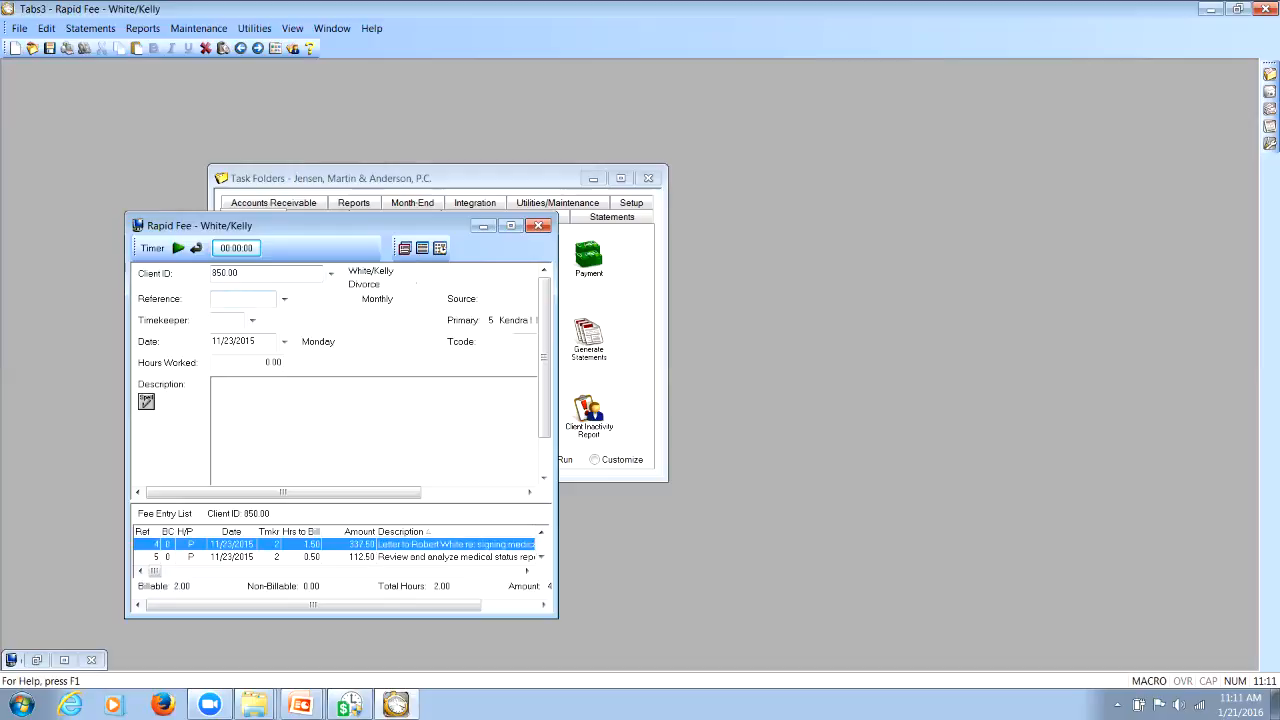
Replace the client ID in Rapid Fee by searching for the State case client by name and load that matter from the lookup
key("BackSpace")
key("BackSpace")
key("BackSpace")
key("BackSpace")
key("BackSpace")
key("BackSpace")
type("williams/John")
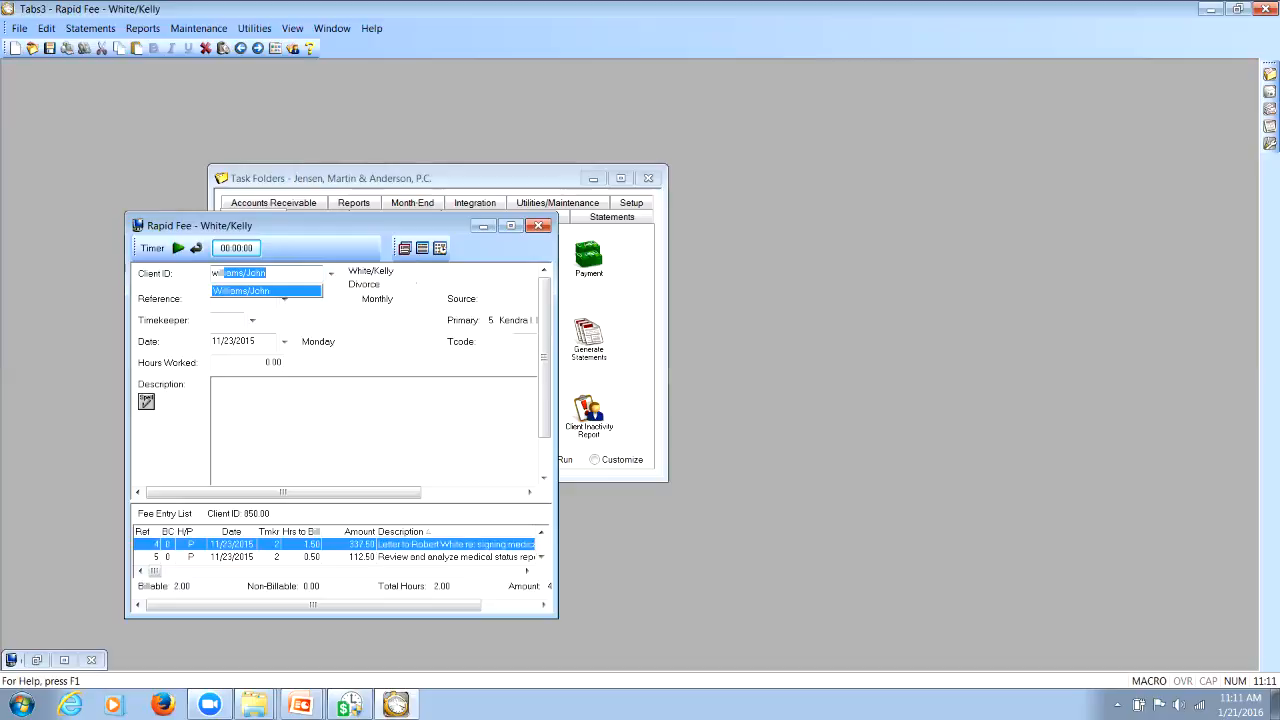
key("Return")
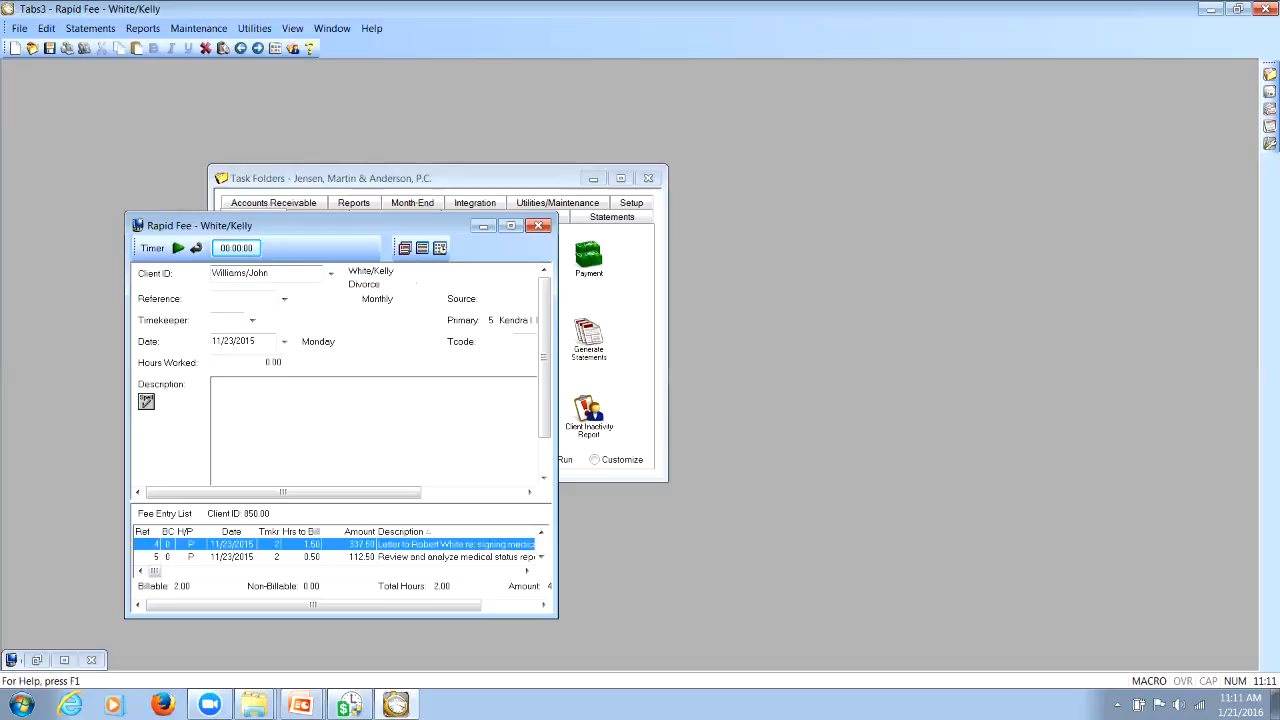
key("Return")
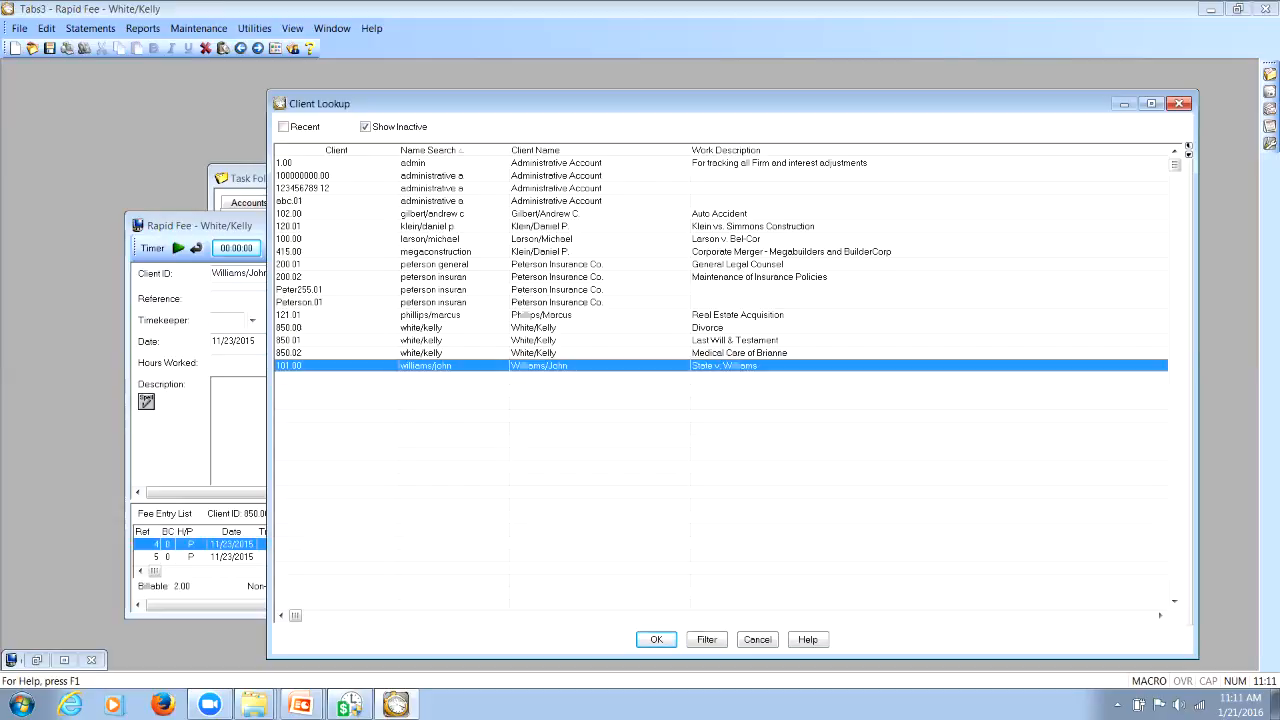
key("Return")
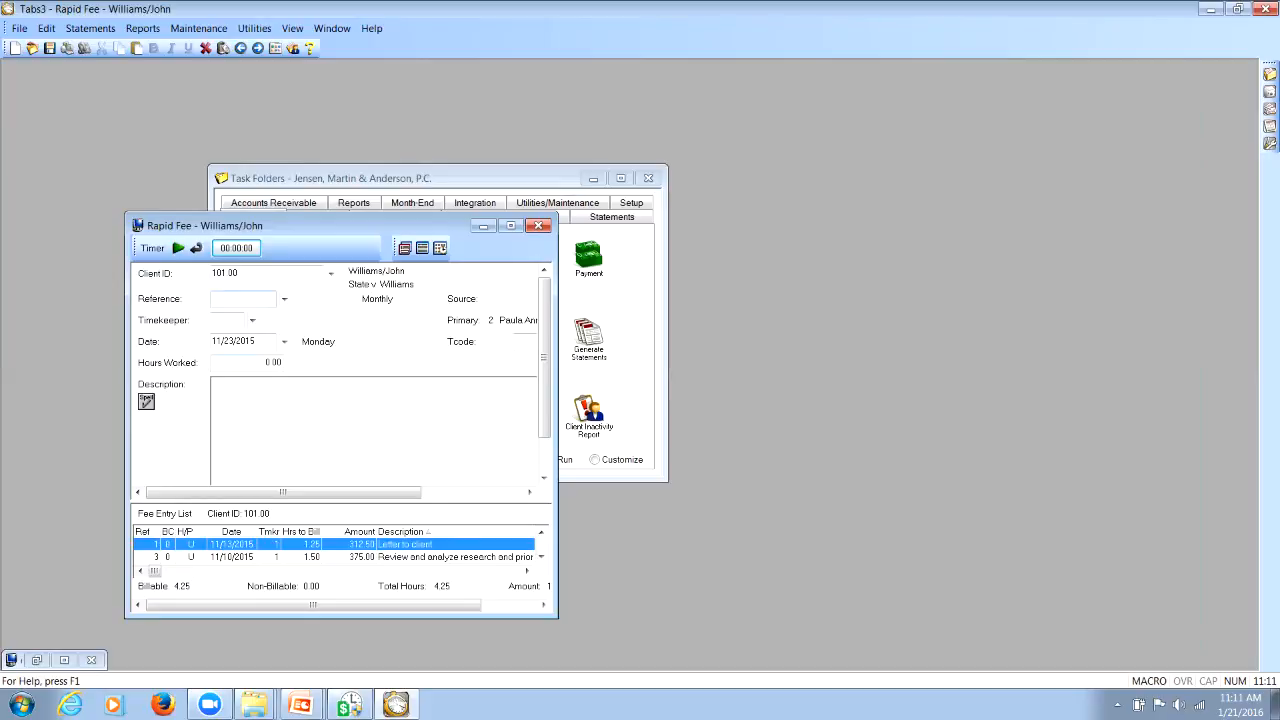
Open the client lookup, search the Client column by the Divorce matter's base client ID, and clear the search
key("shift+Tab")
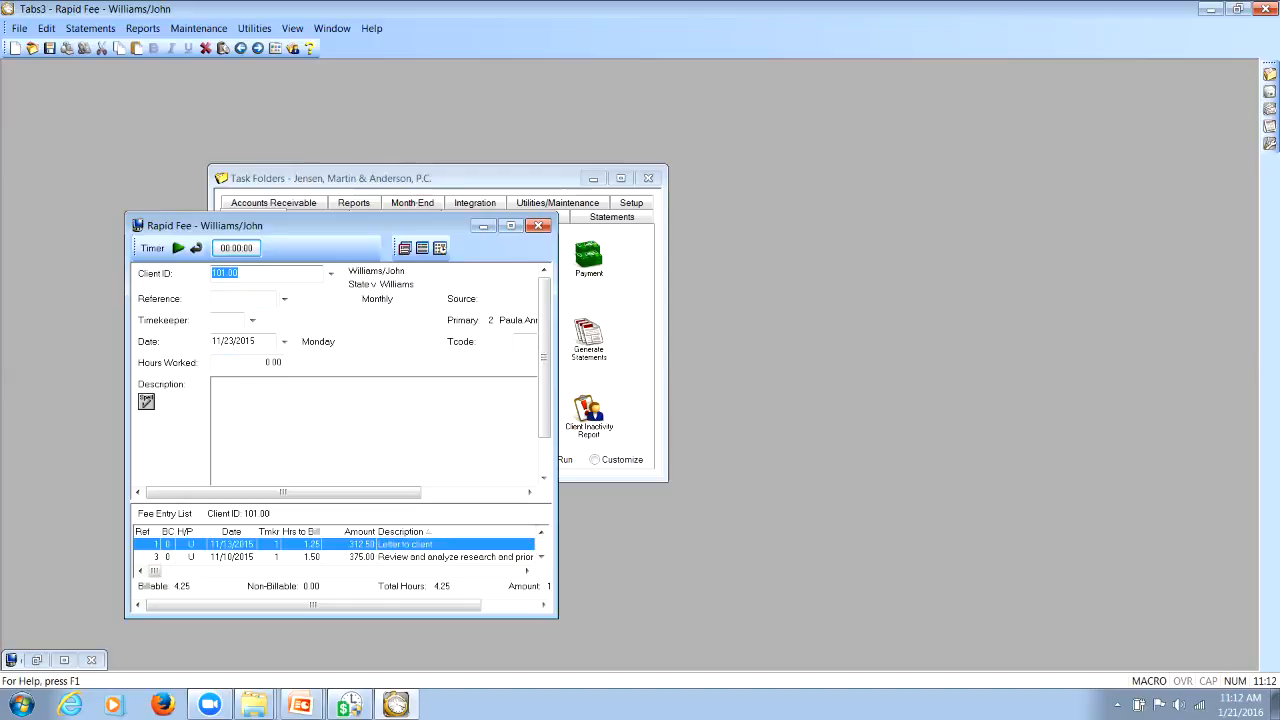
left_click(331, 273)
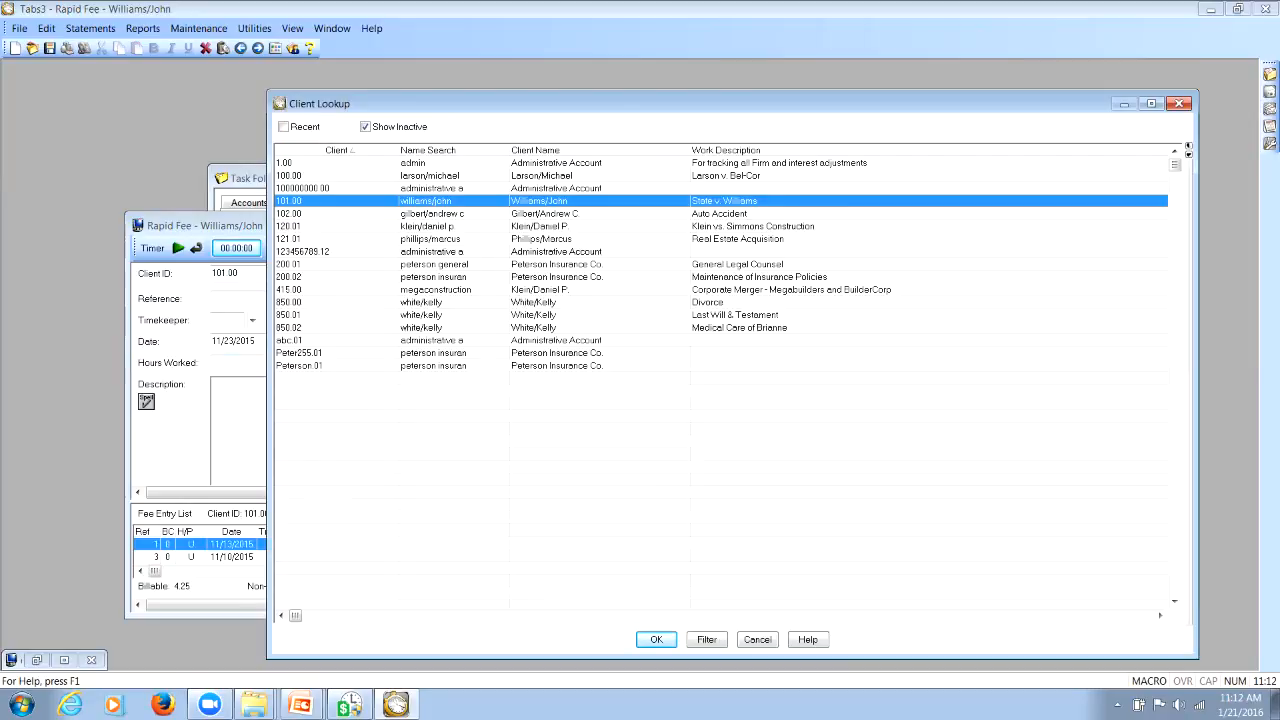
type("850")
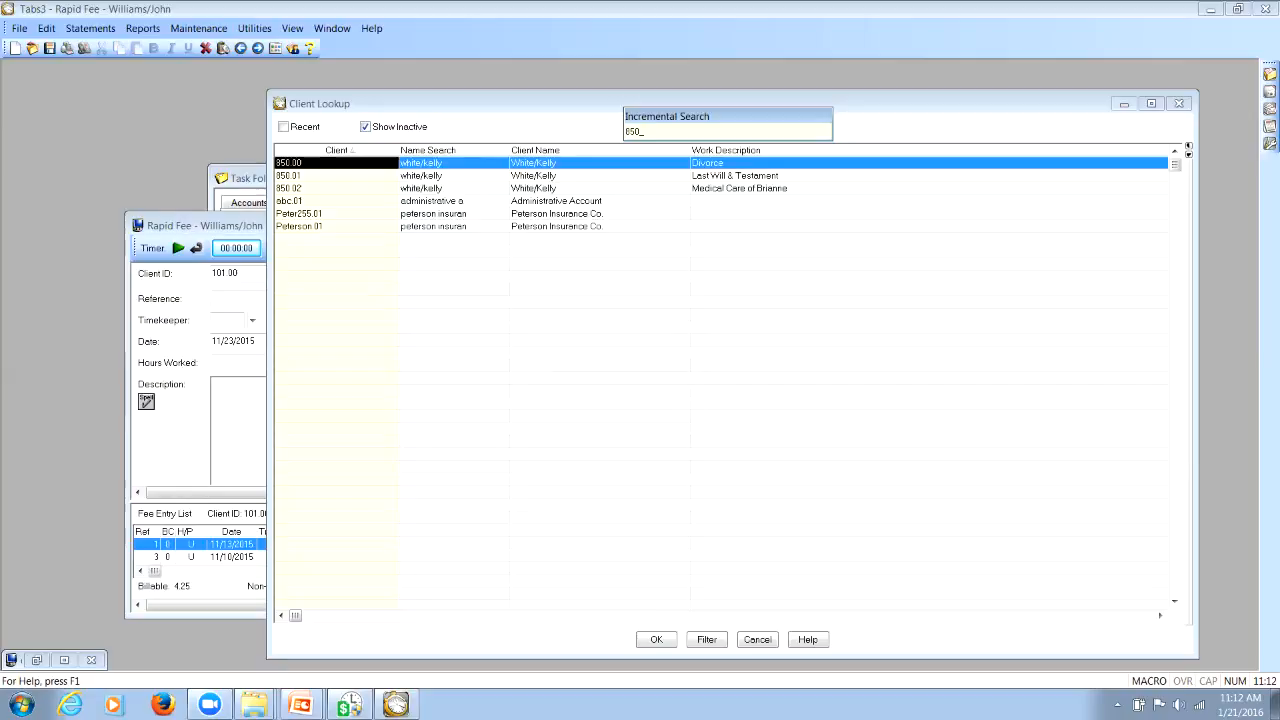
key("BackSpace")
key("BackSpace")
key("BackSpace")
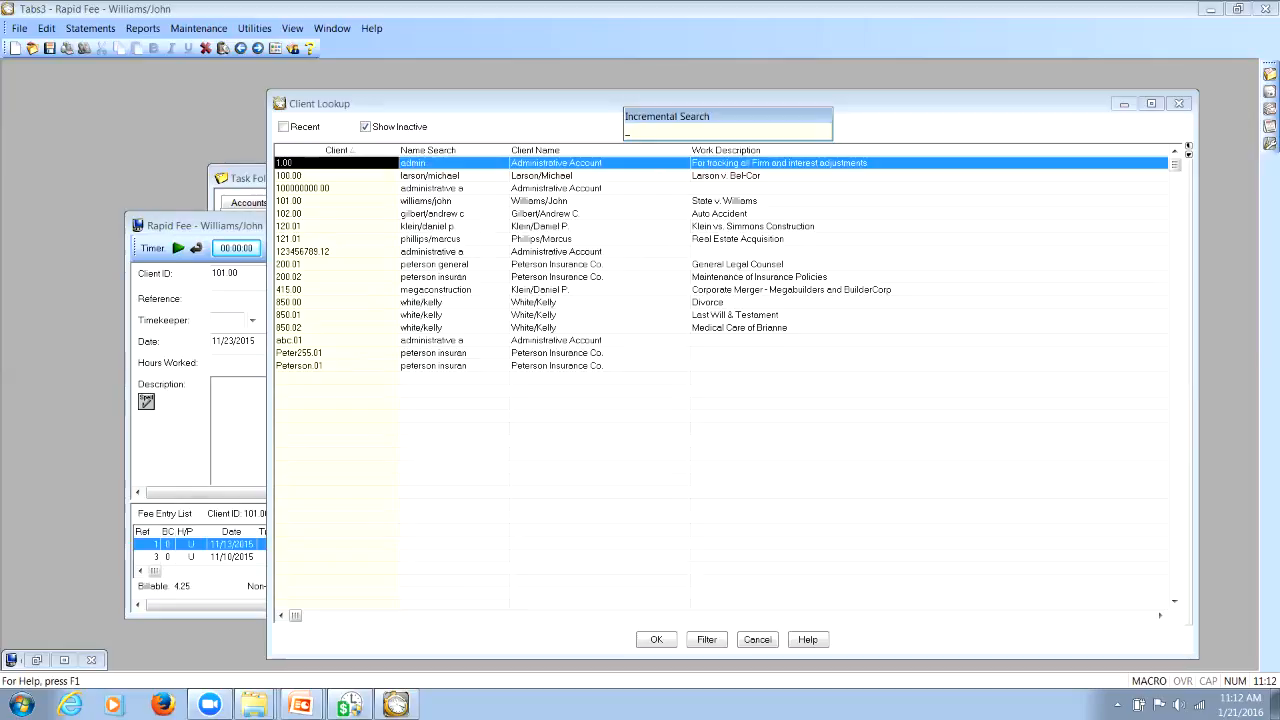
Sort the client lookup by Name Search, search for "wh", and clear the search text
left_click(428, 150)
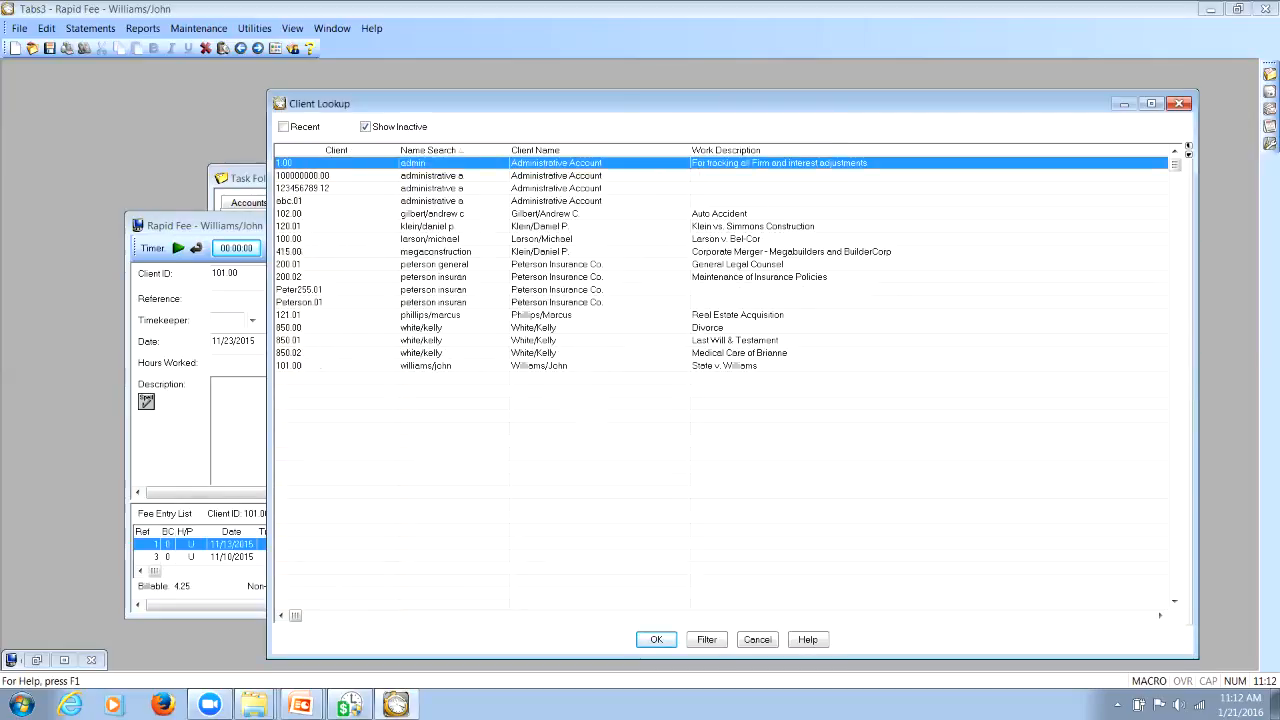
type("wh")
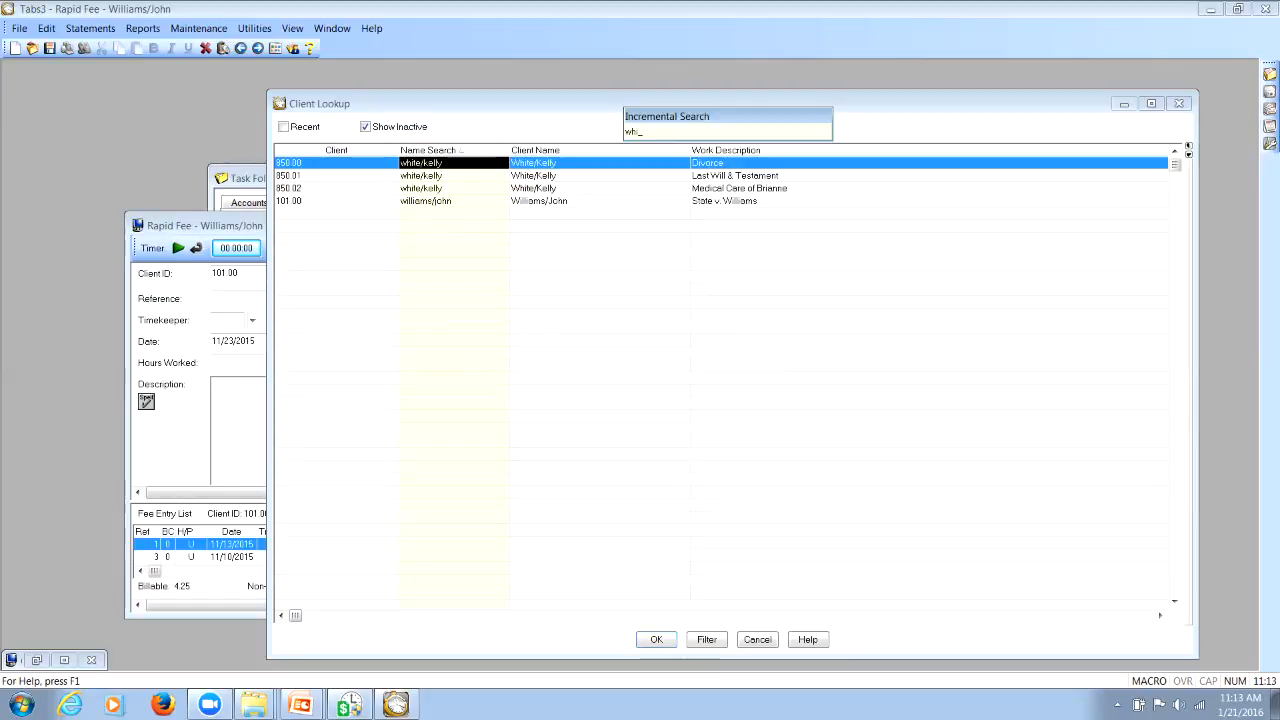
key("BackSpace")
key("BackSpace")
key("BackSpace")
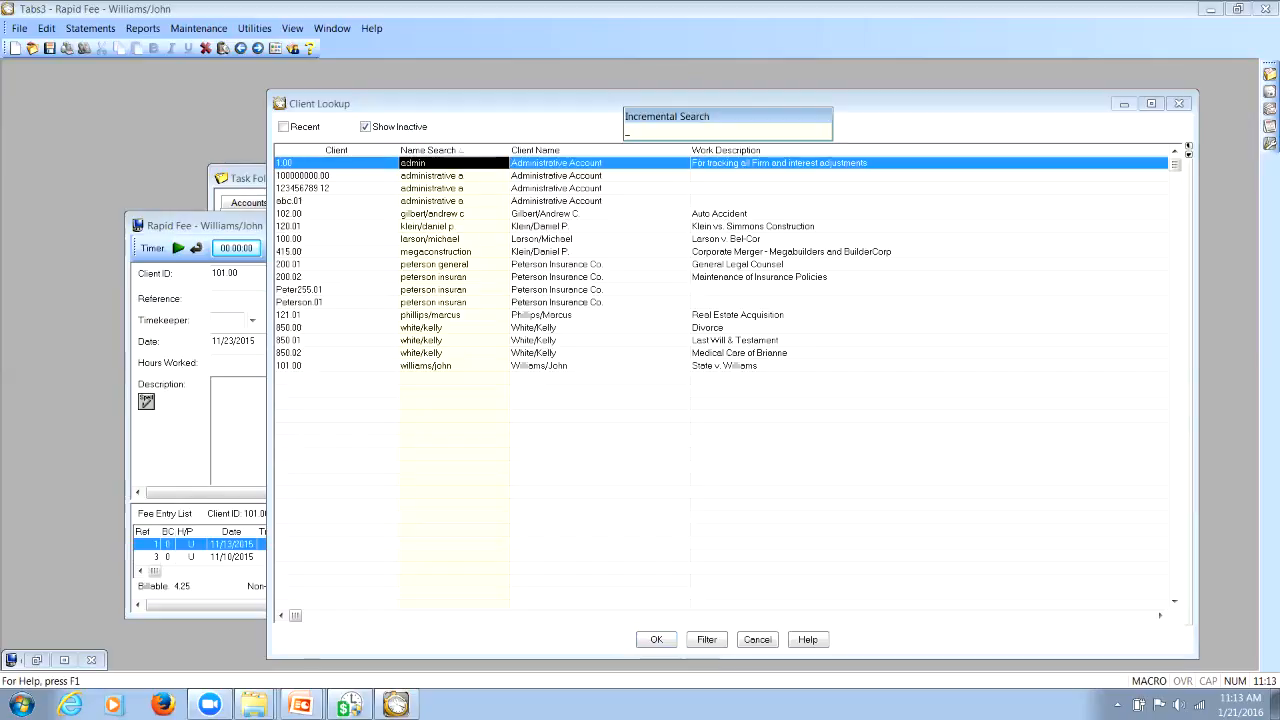
Sort the client lookup by Client Name and search for two different clients by the first letters of their names
left_click(536, 150)
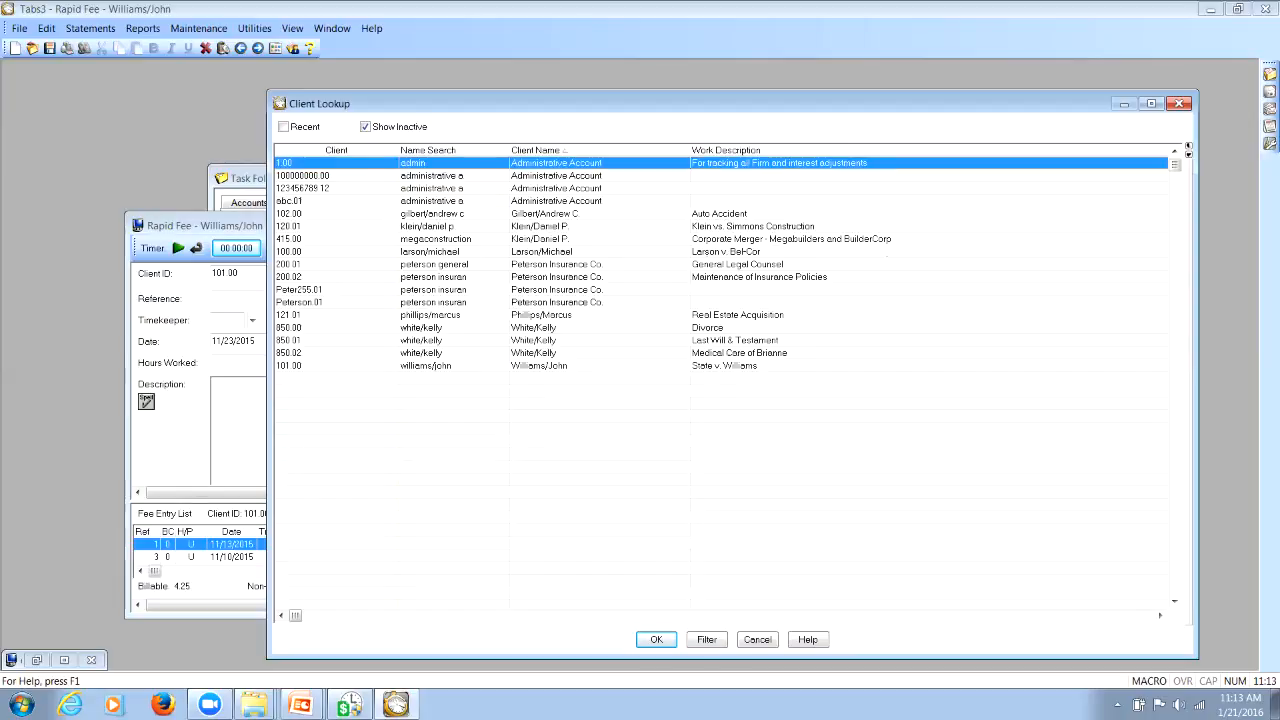
type("klei")
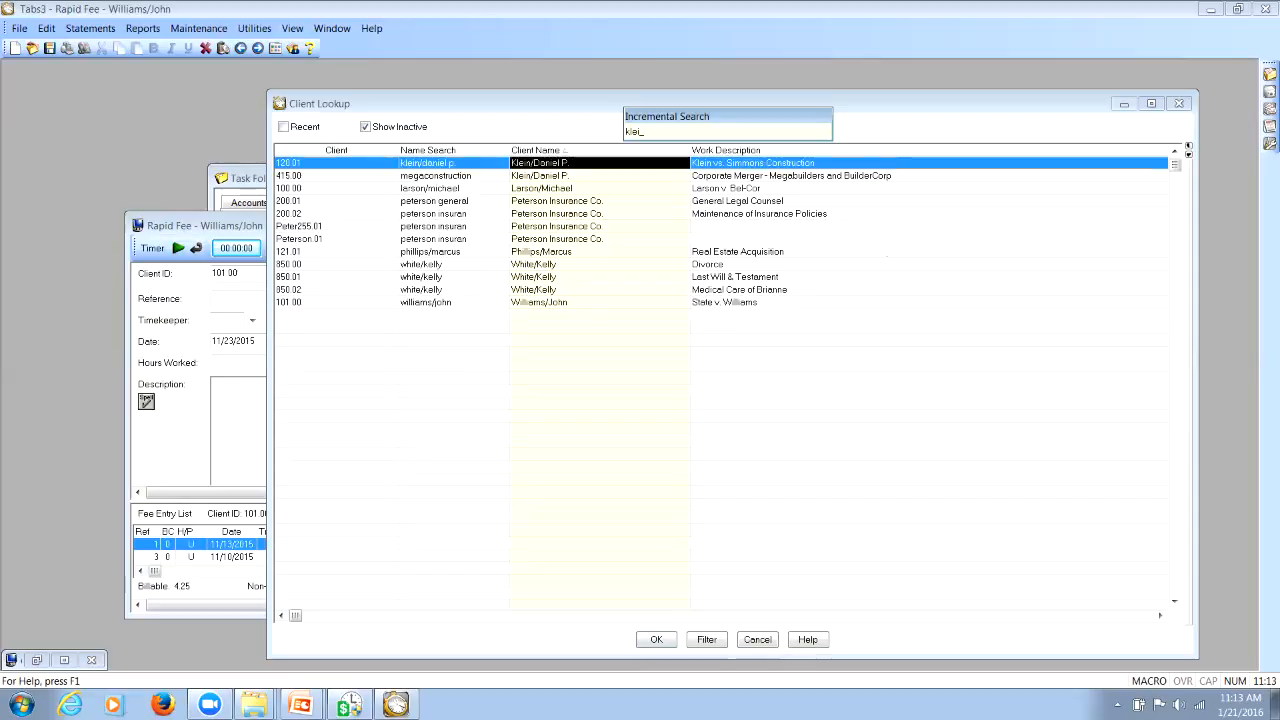
key("BackSpace")
key("BackSpace")
key("BackSpace")
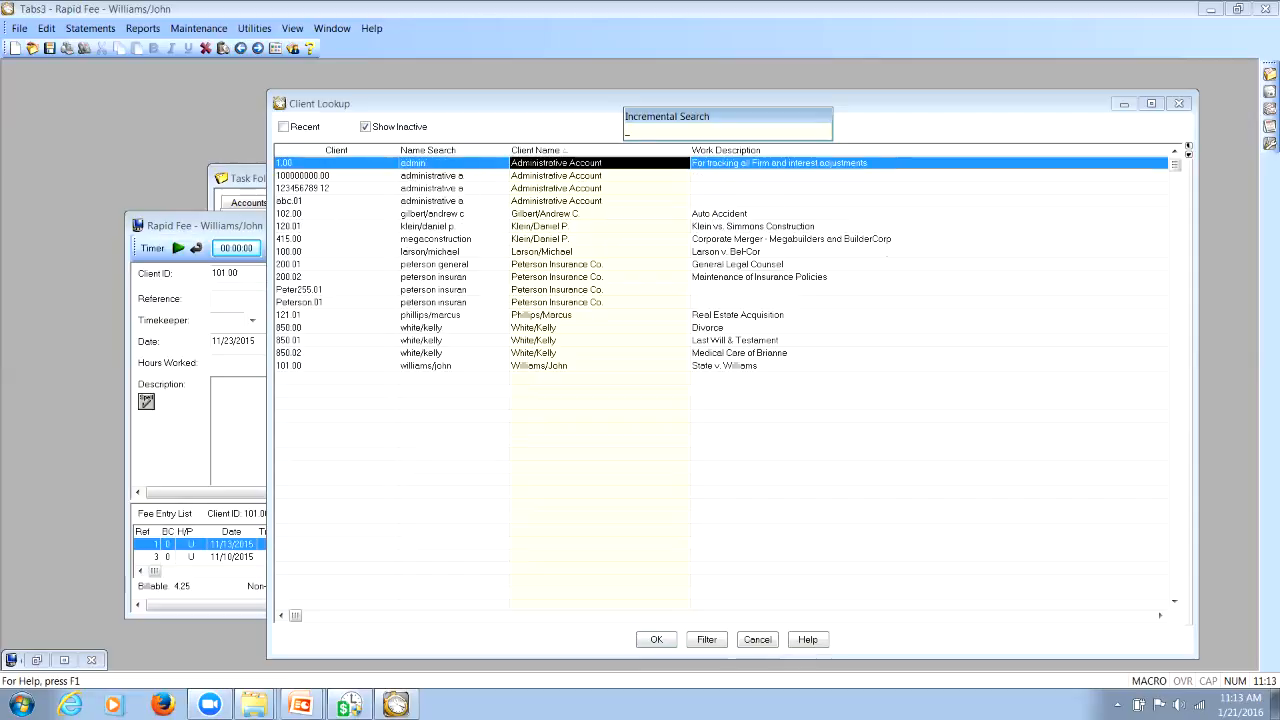
type("wil")
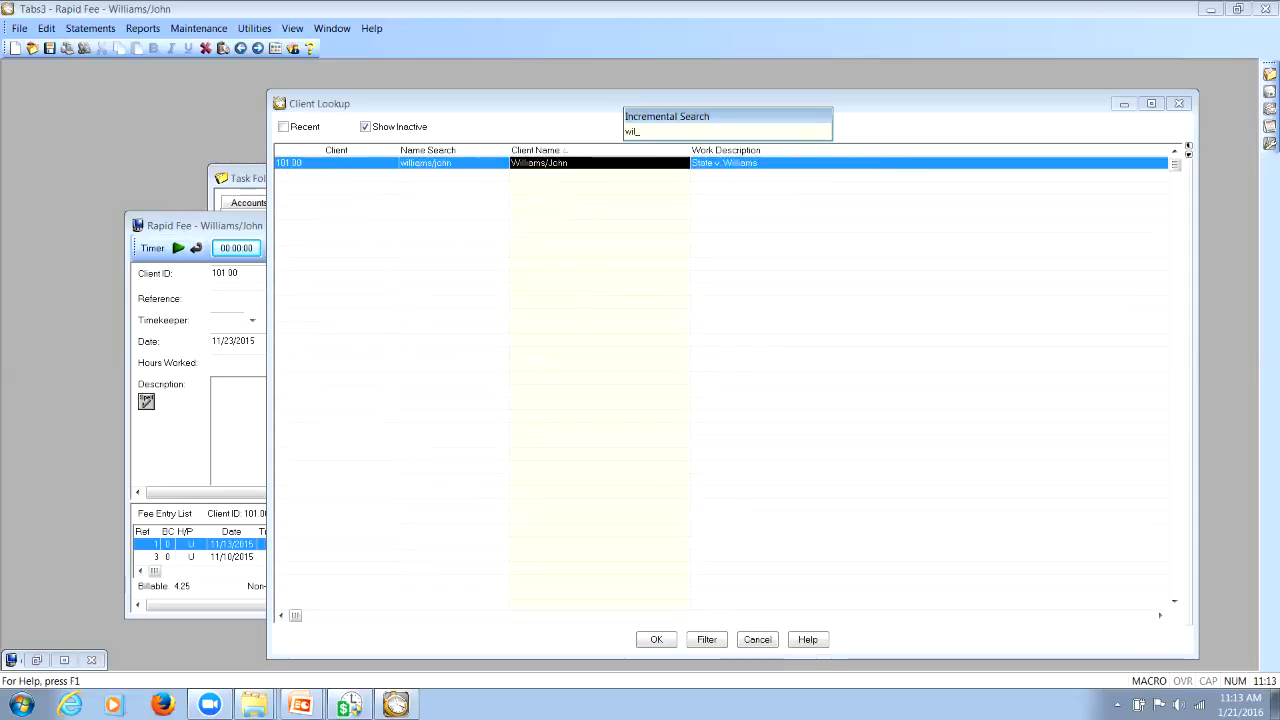
key("BackSpace")
key("BackSpace")
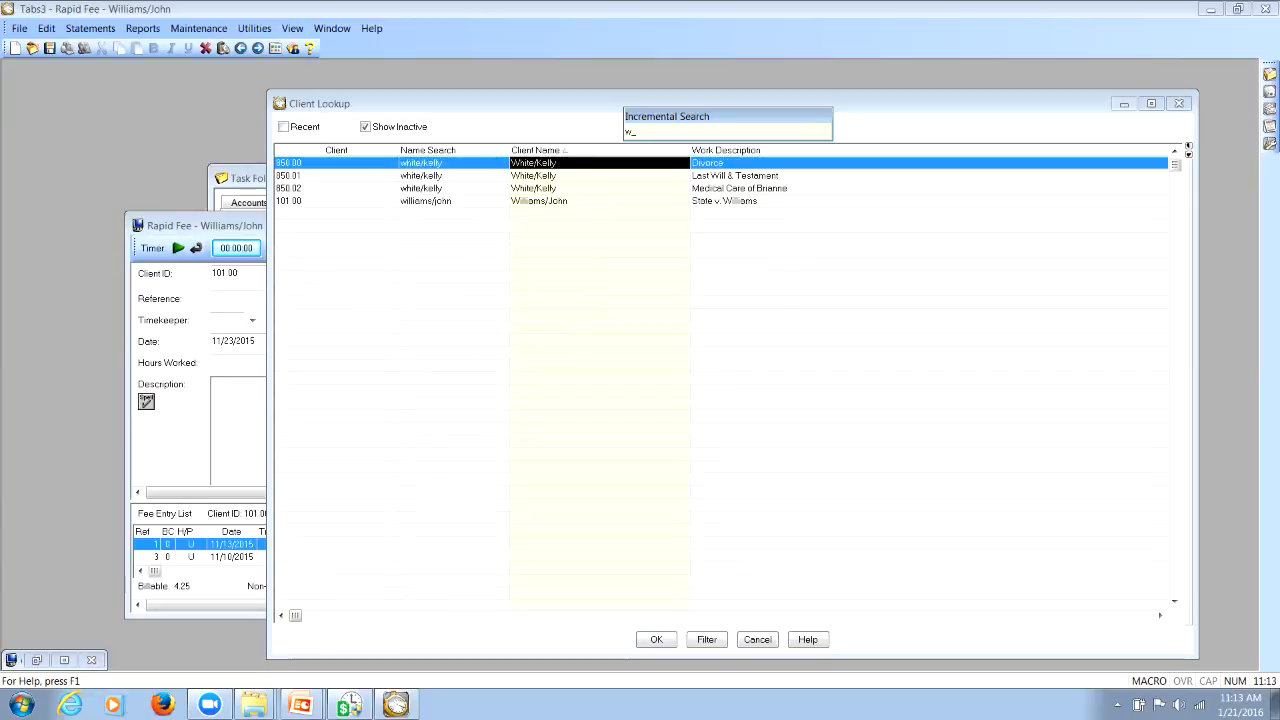
Sort the client lookup by Work Description, search for "real", and clear the search text
left_click(727, 150)
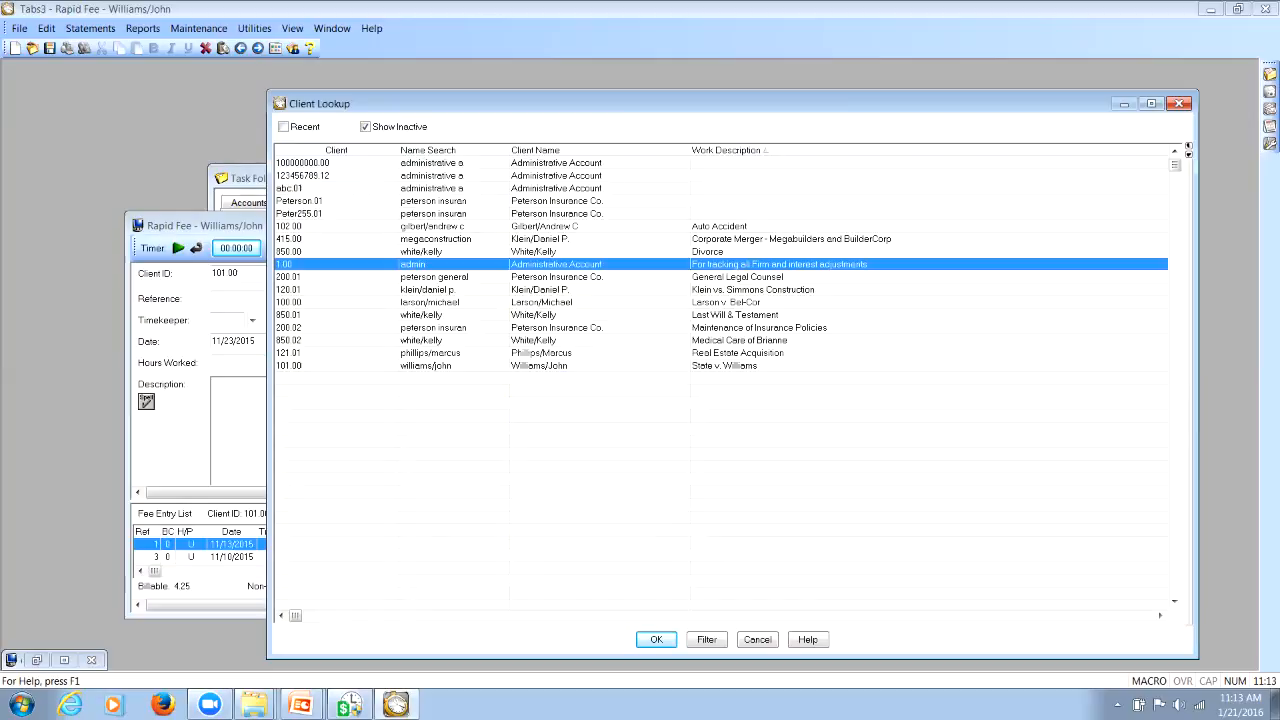
type("rel")
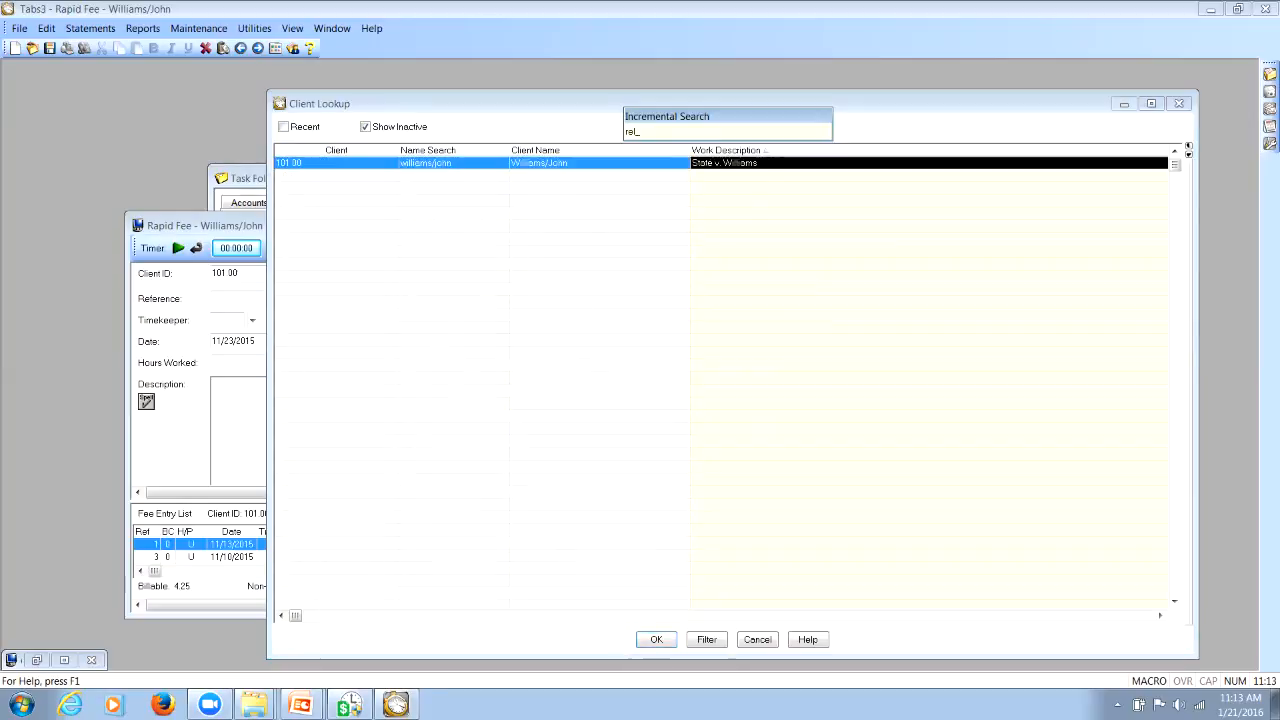
key("BackSpace")
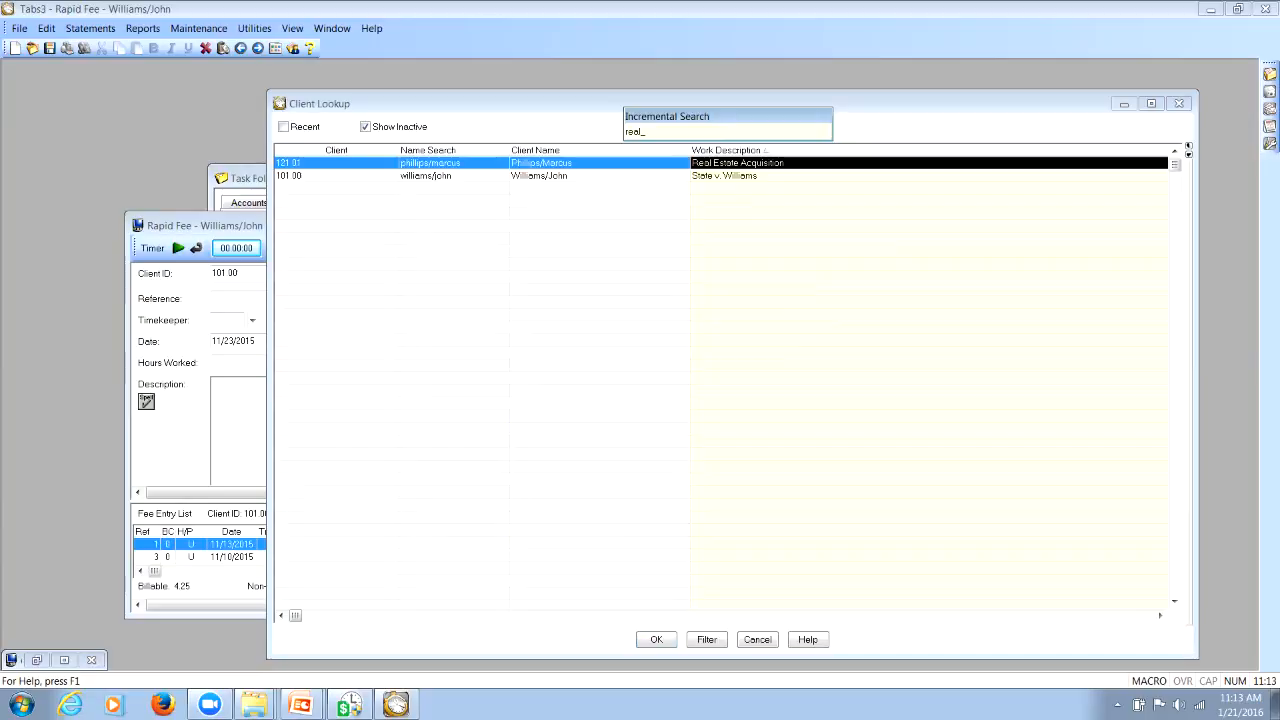
key("BackSpace")
key("BackSpace")
key("BackSpace")
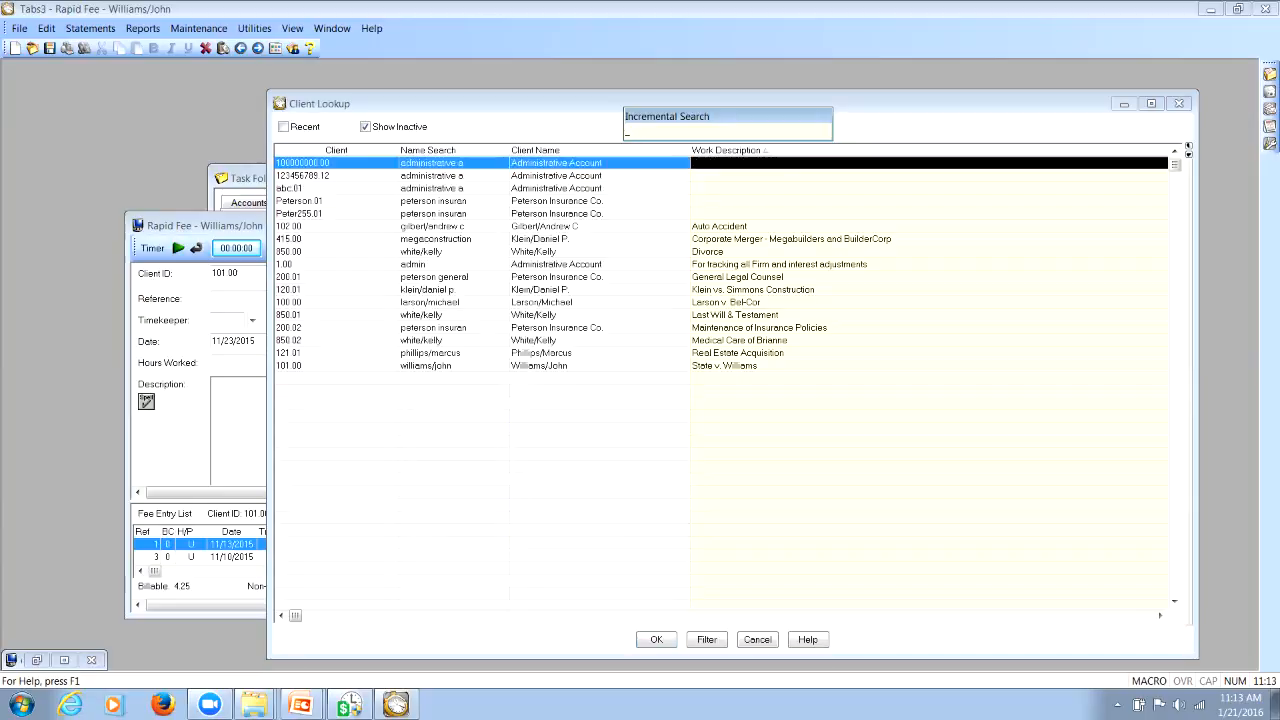
Search the work descriptions for "wi" and for "lar", clearing the search text after each
type("wi")
key("BackSpace")
key("BackSpace")
key("BackSpace")
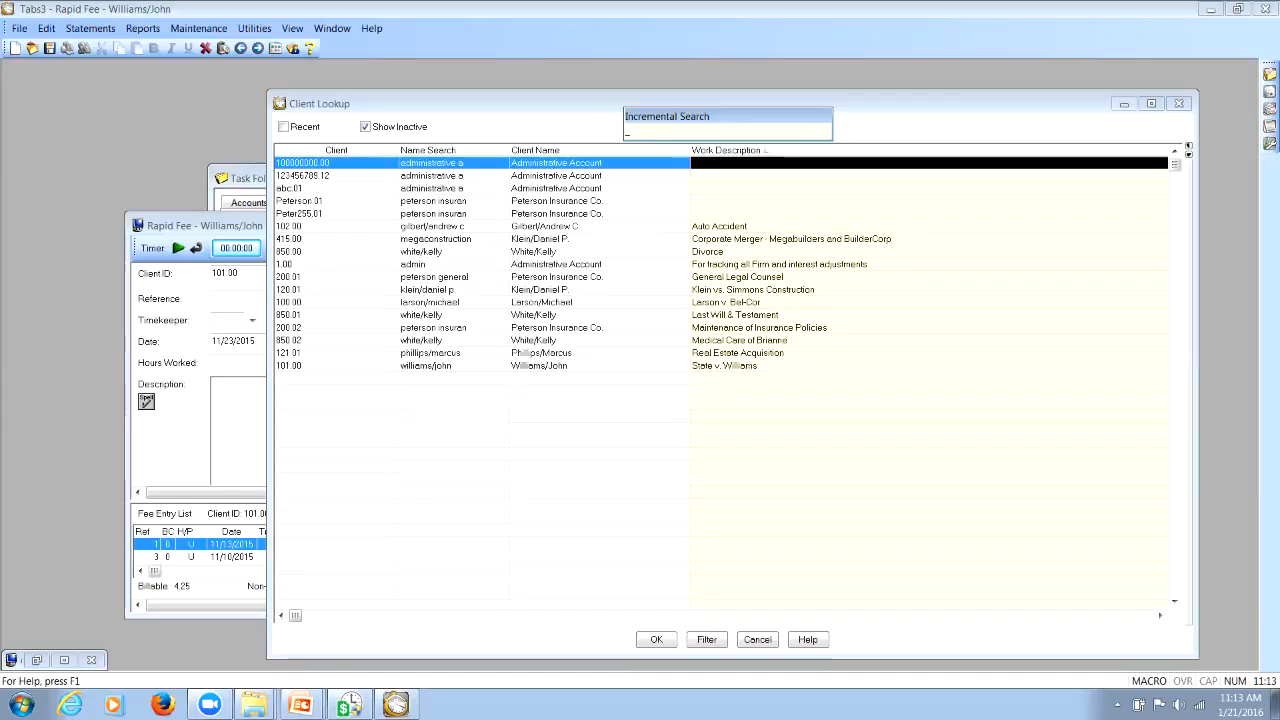
type("lar")
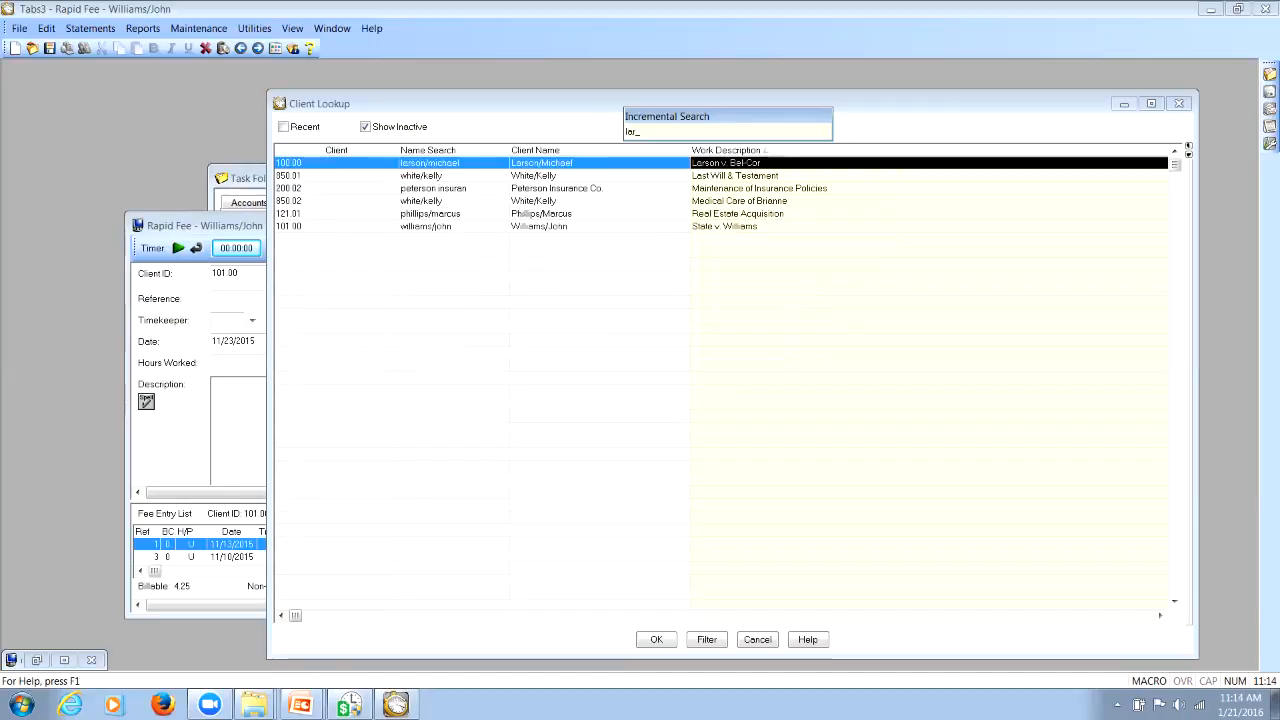
key("BackSpace")
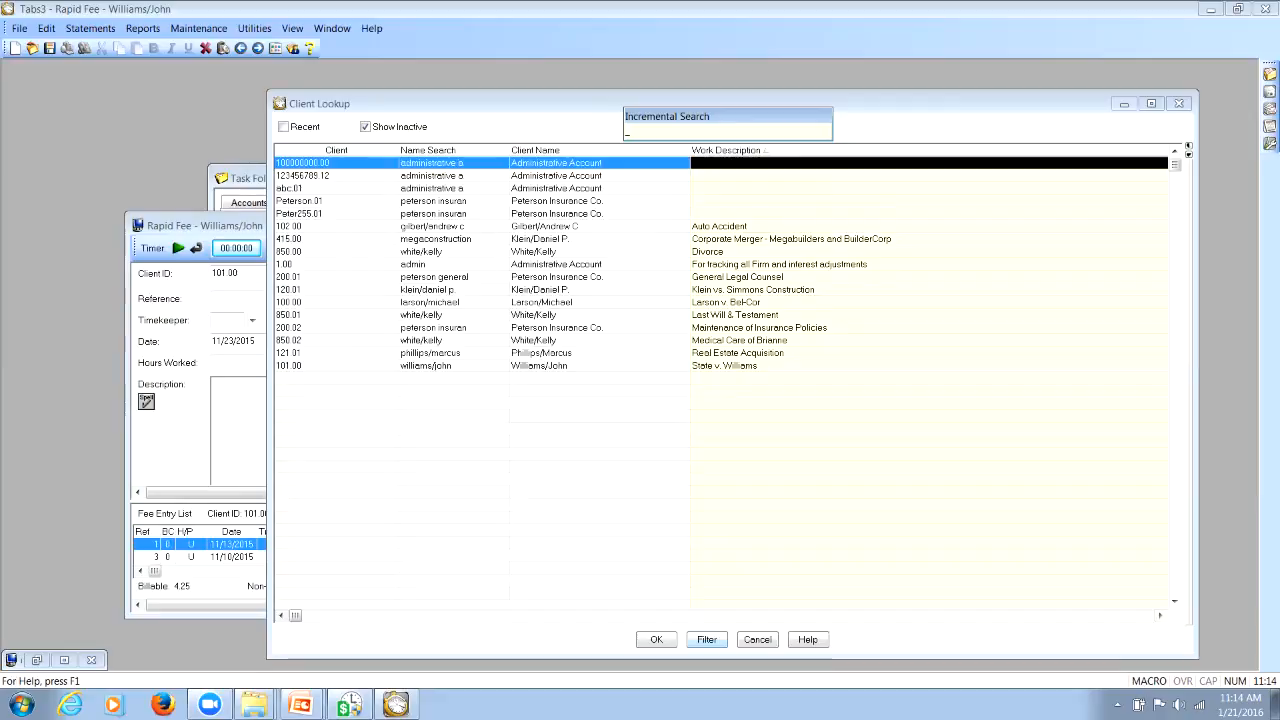
Filter the client lookup with the text "will", clear the filter text, and cancel the lookup
left_click(707, 640)
type("will")
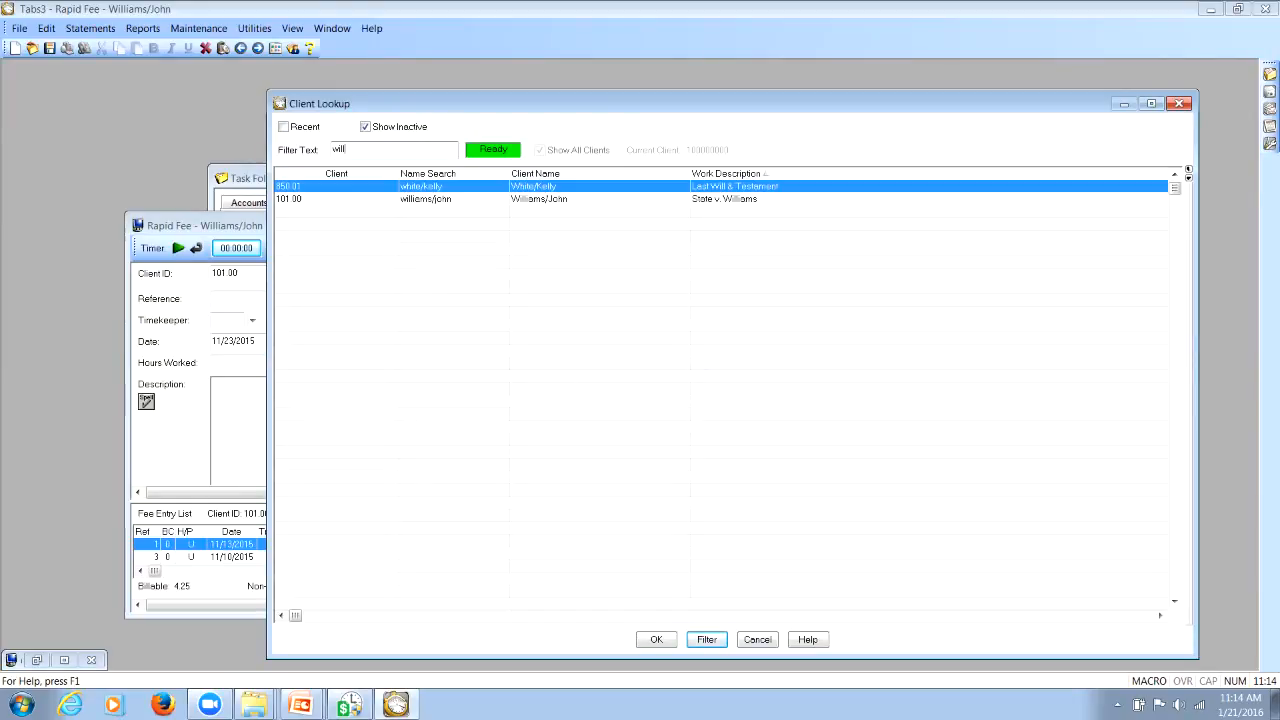
key("BackSpace")
key("BackSpace")
key("BackSpace")
key("BackSpace")
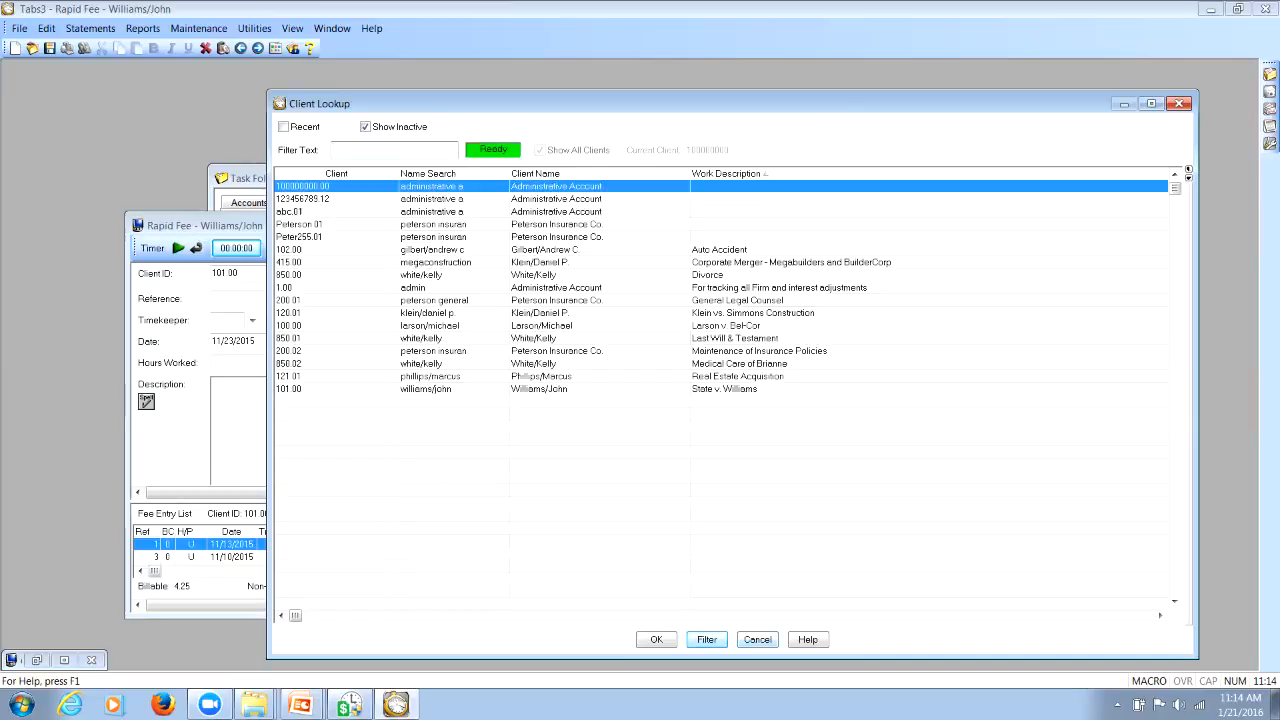
key("Escape")
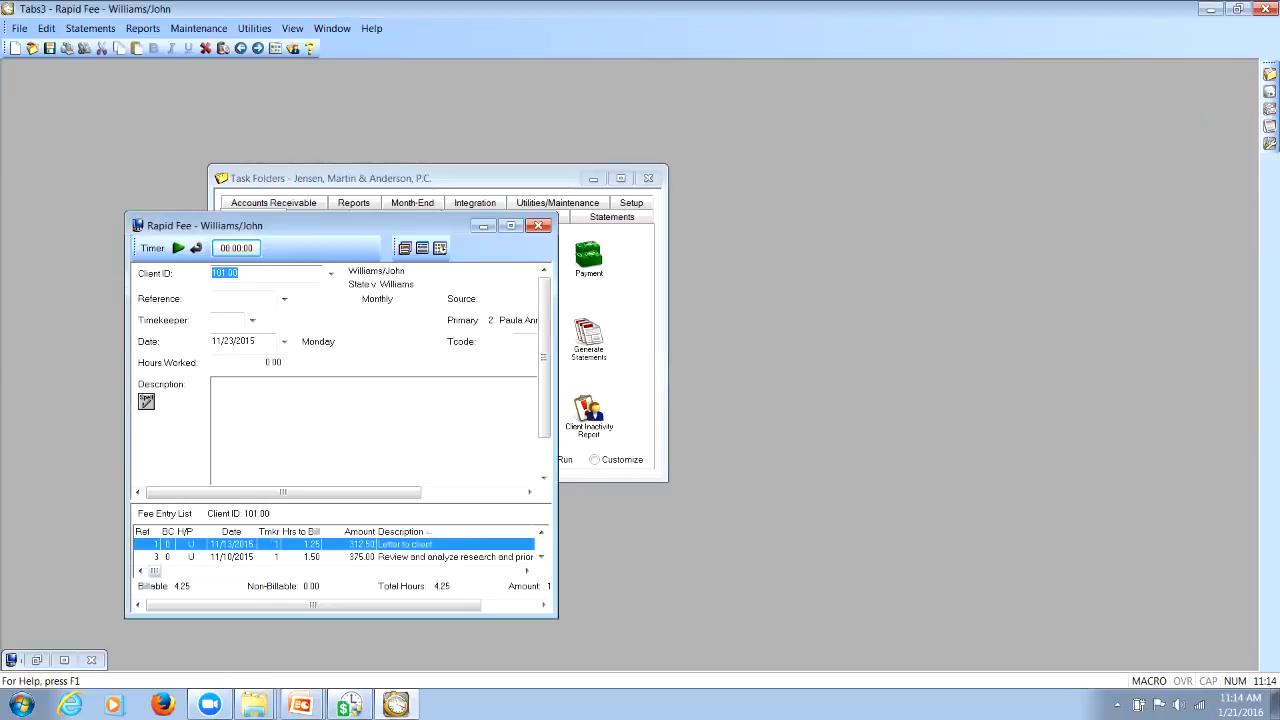
Close Rapid Fee, open Client Information, and display its client lookup list
left_click(538, 225)
left_click(268, 259)
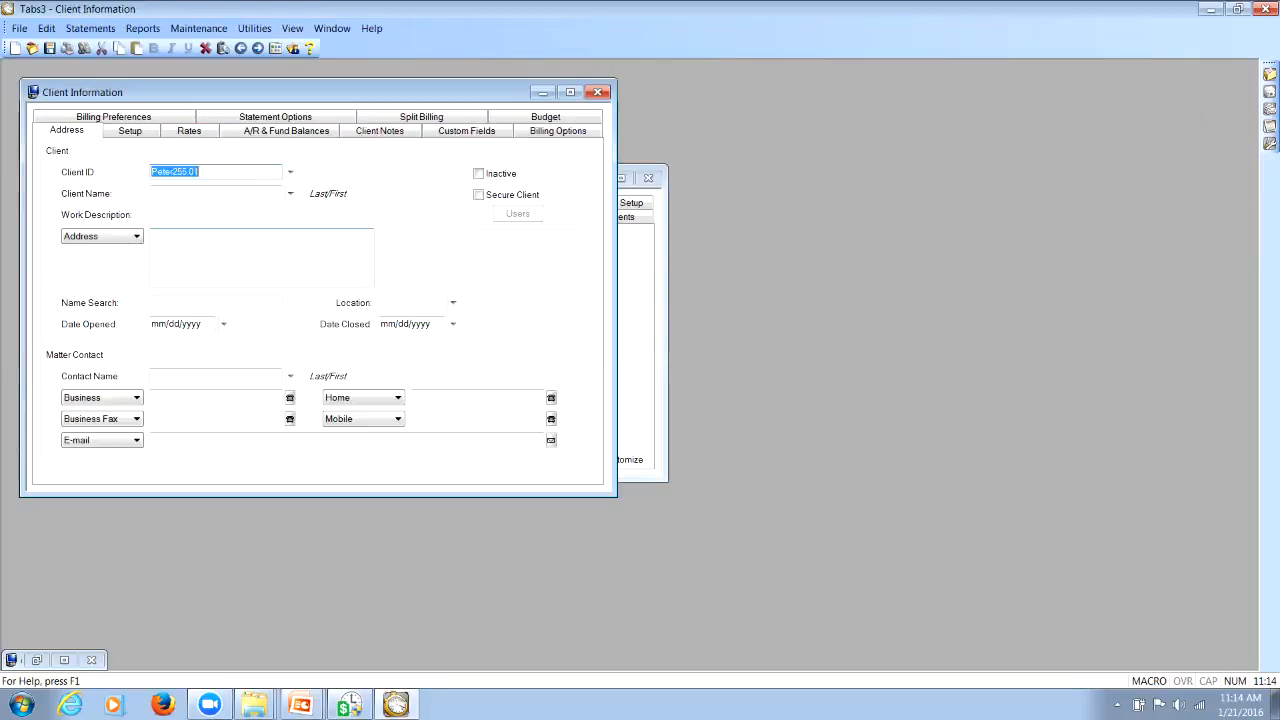
left_click(290, 172)
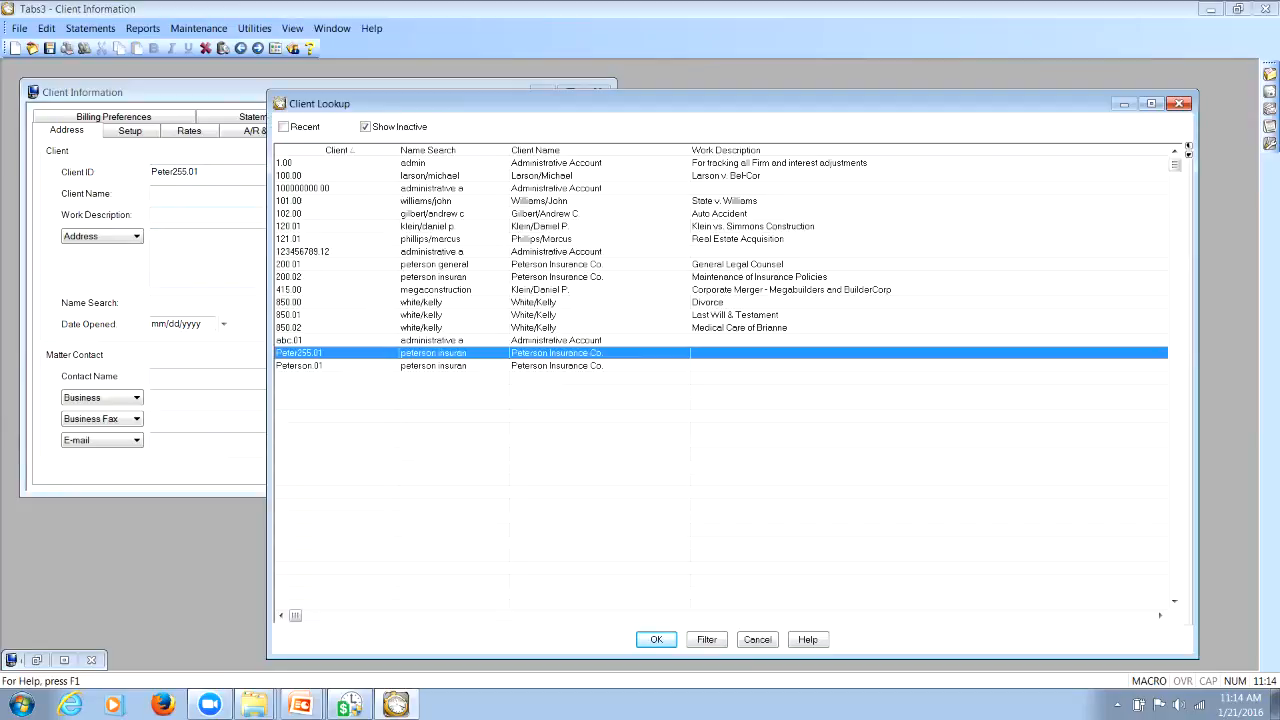
Examine how the long numeric and the alphanumeric client IDs sort among the other entries in the client lookup
left_click(432, 188)
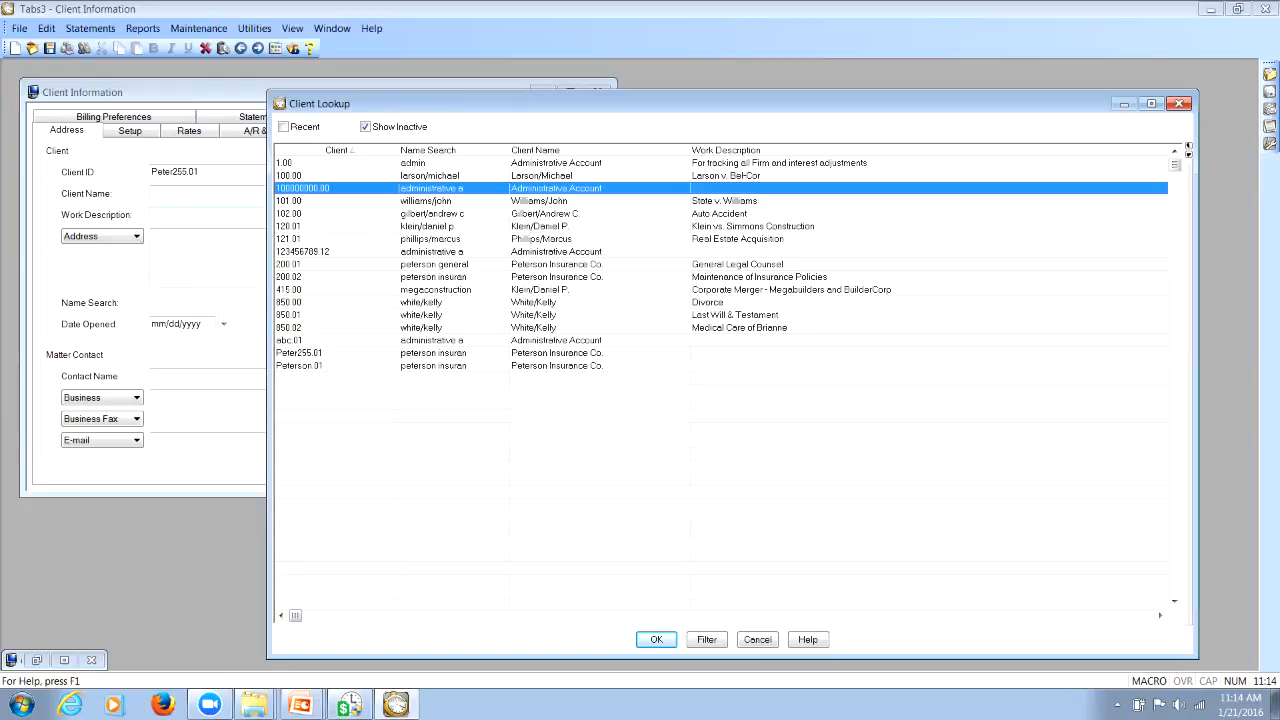
key("Up")
key("Down")
left_click(303, 252)
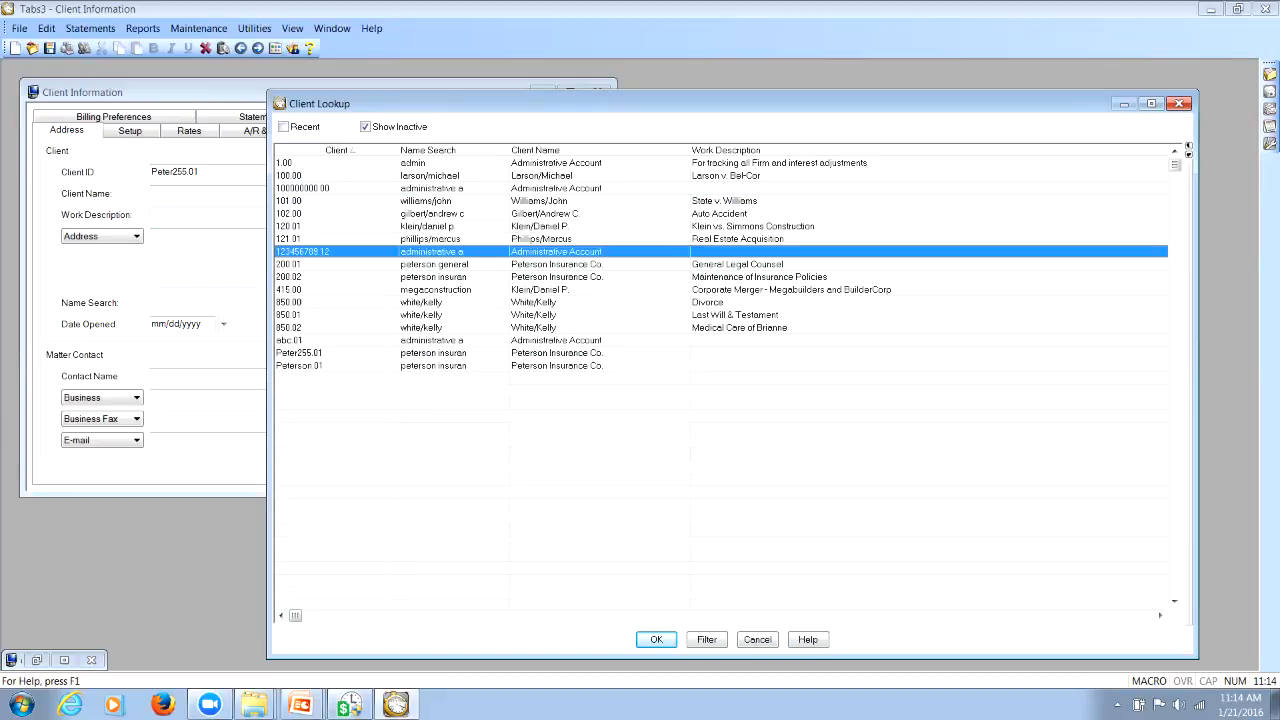
left_click(303, 353)
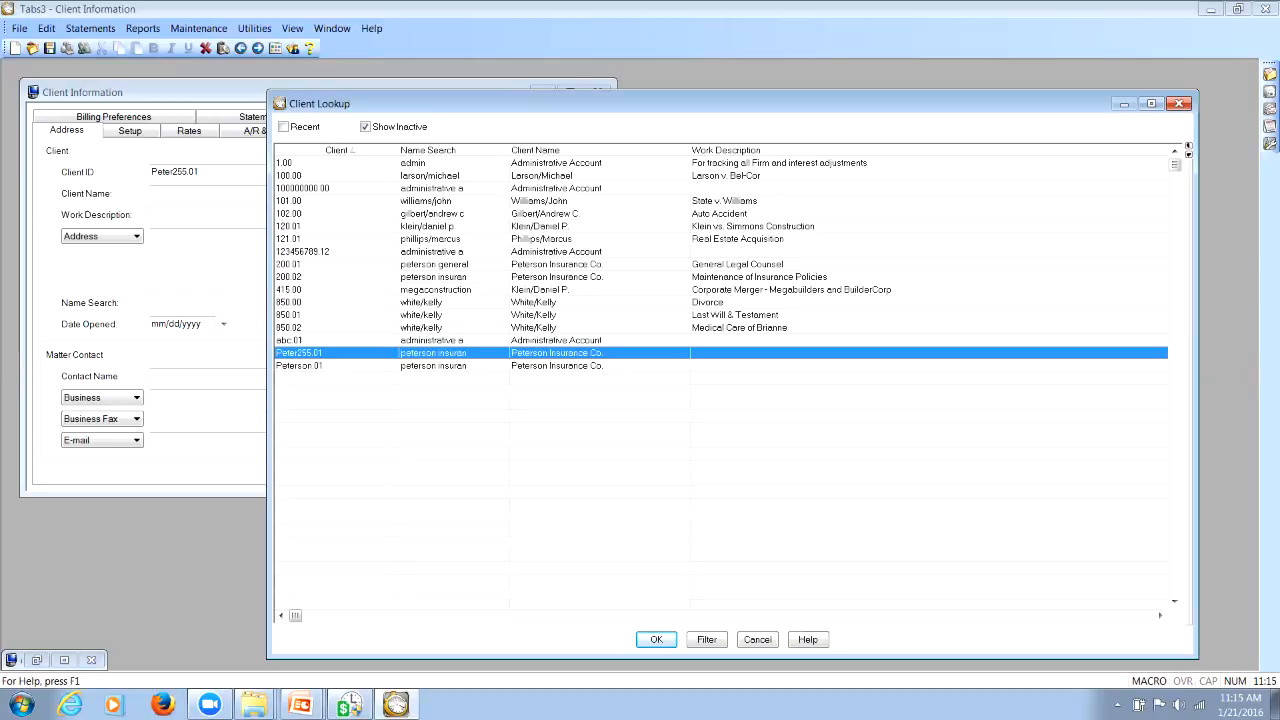
left_click(303, 366)
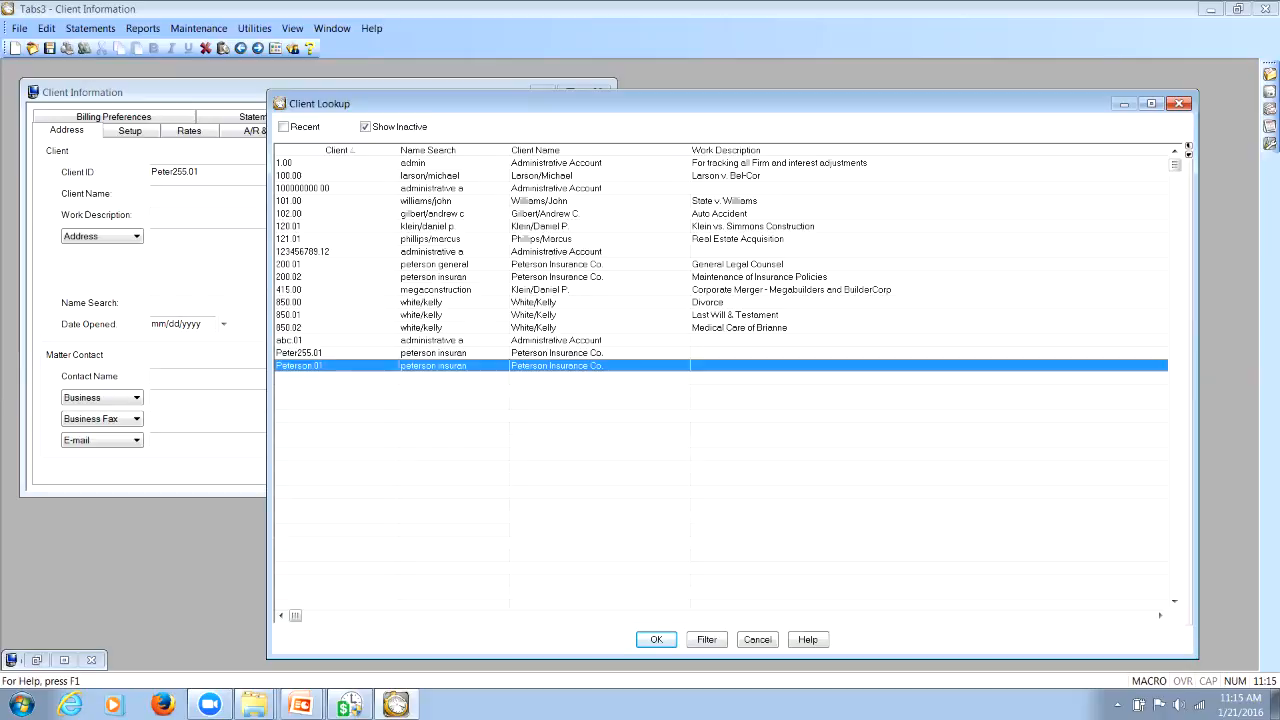
key("Up")
key("Up")
key("Up")
key("Up")
key("Up")
key("Up")
key("Up")
key("Up")
key("Up")
key("Up")
key("Up")
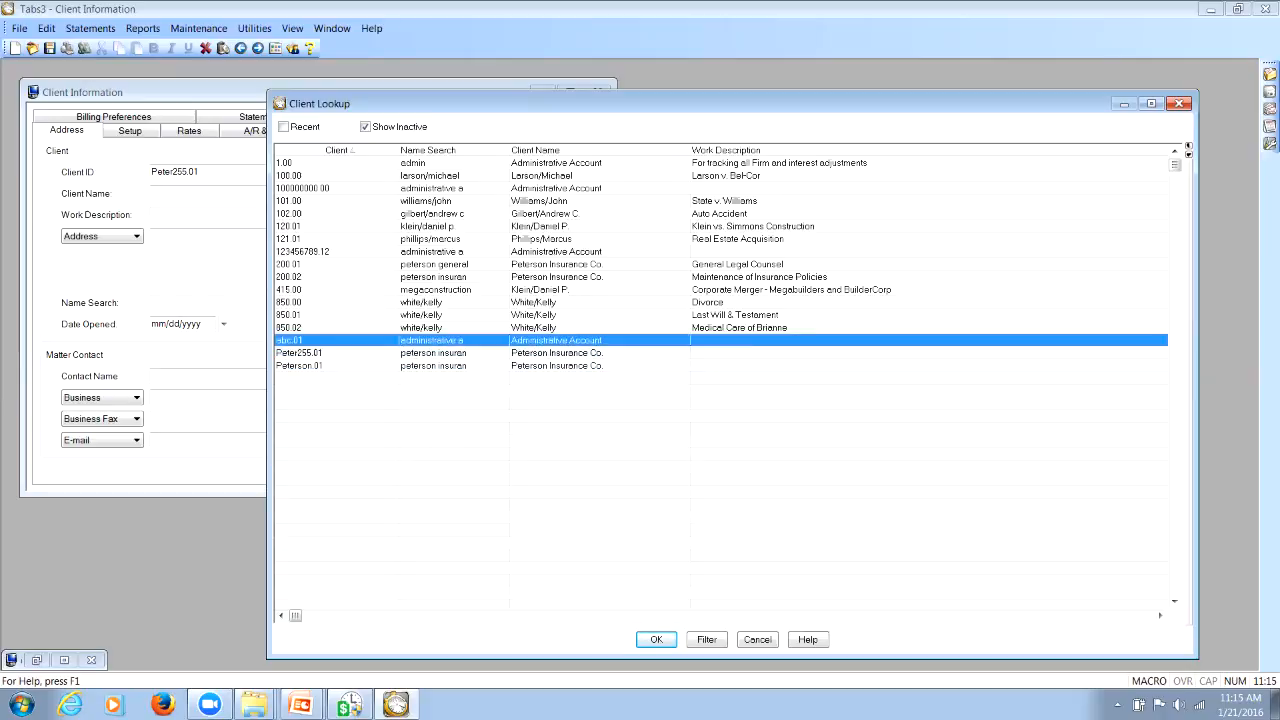
key("Up")
key("Up")
key("Up")
key("Up")
key("Up")
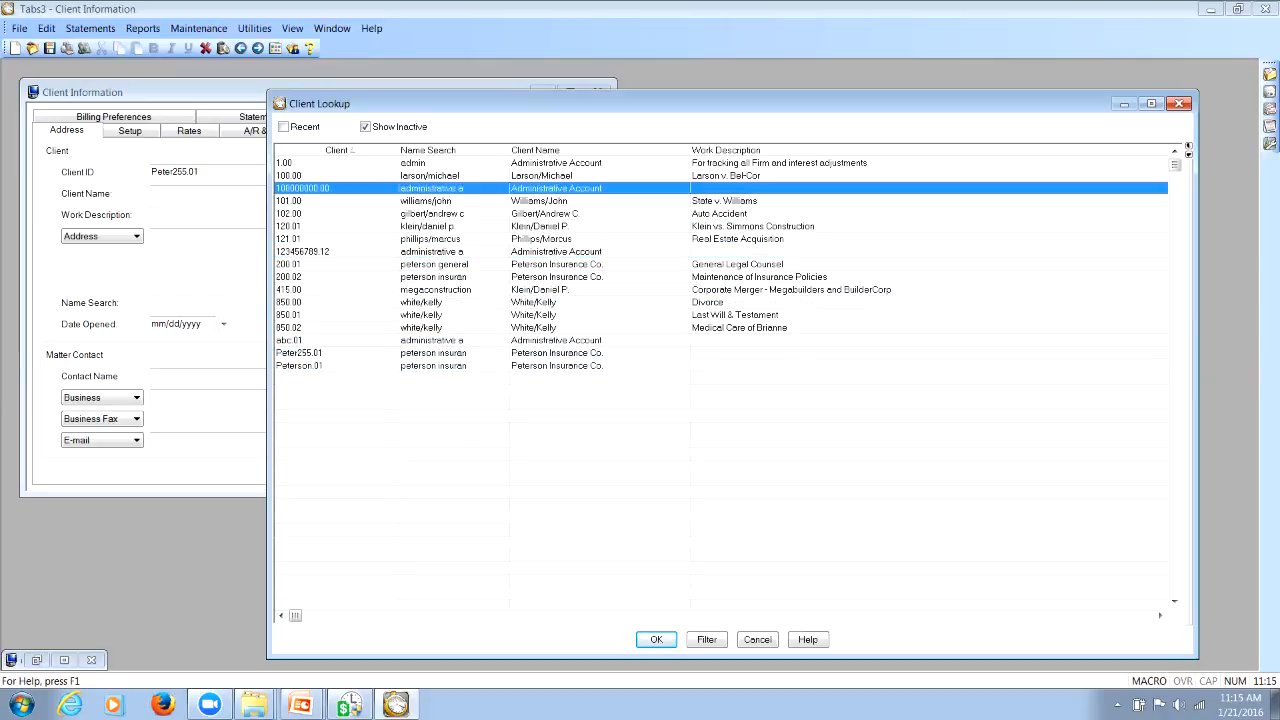
key("Down")
key("Down")
key("Down")
key("Down")
key("Down")
key("Down")
key("Down")
key("Down")
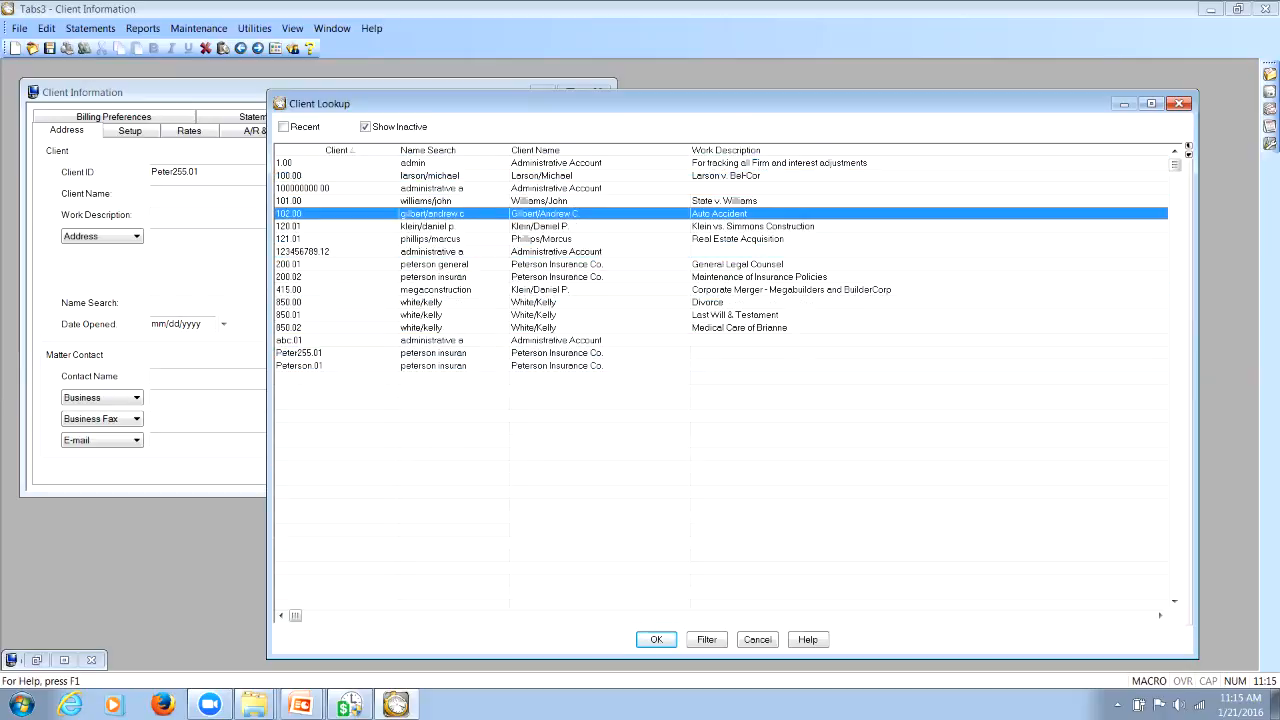
key("Down")
key("Down")
key("Down")
key("Down")
key("Down")
key("Down")
key("Down")
key("Down")
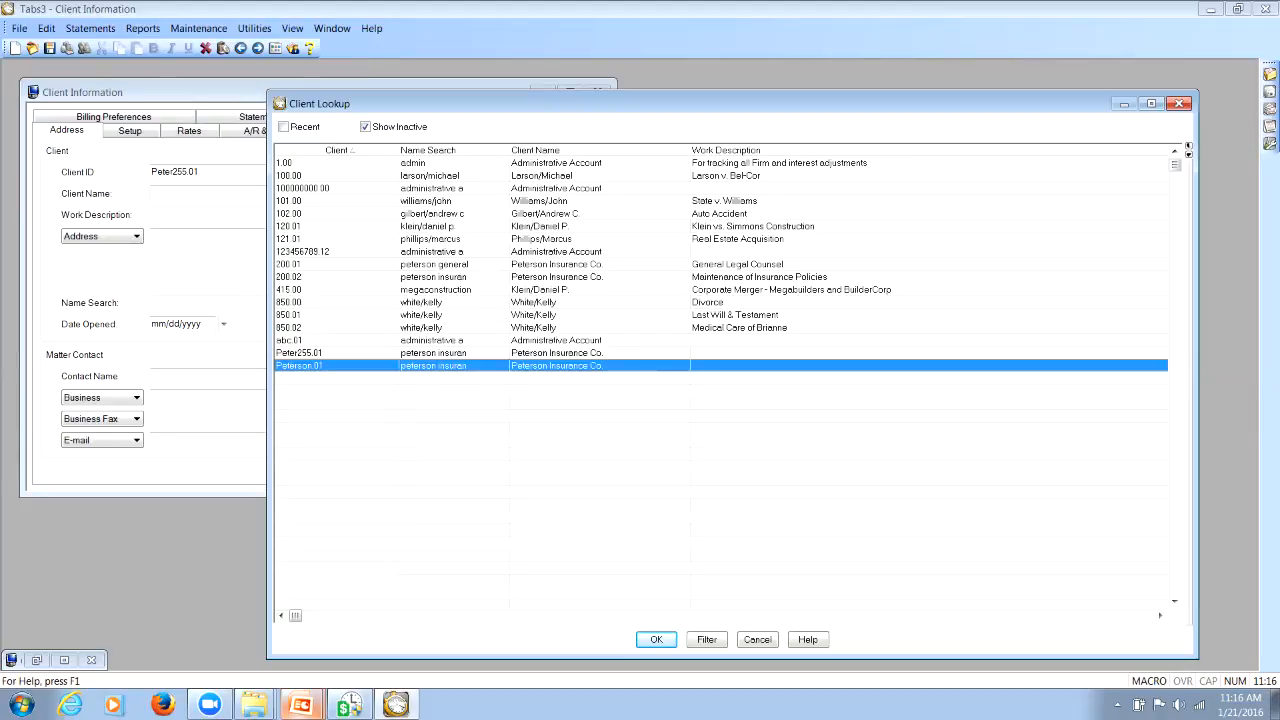
Switch to the PowerPoint presentation and advance to the Timeslips slide on client nickname and reference limits
left_click(301, 704)
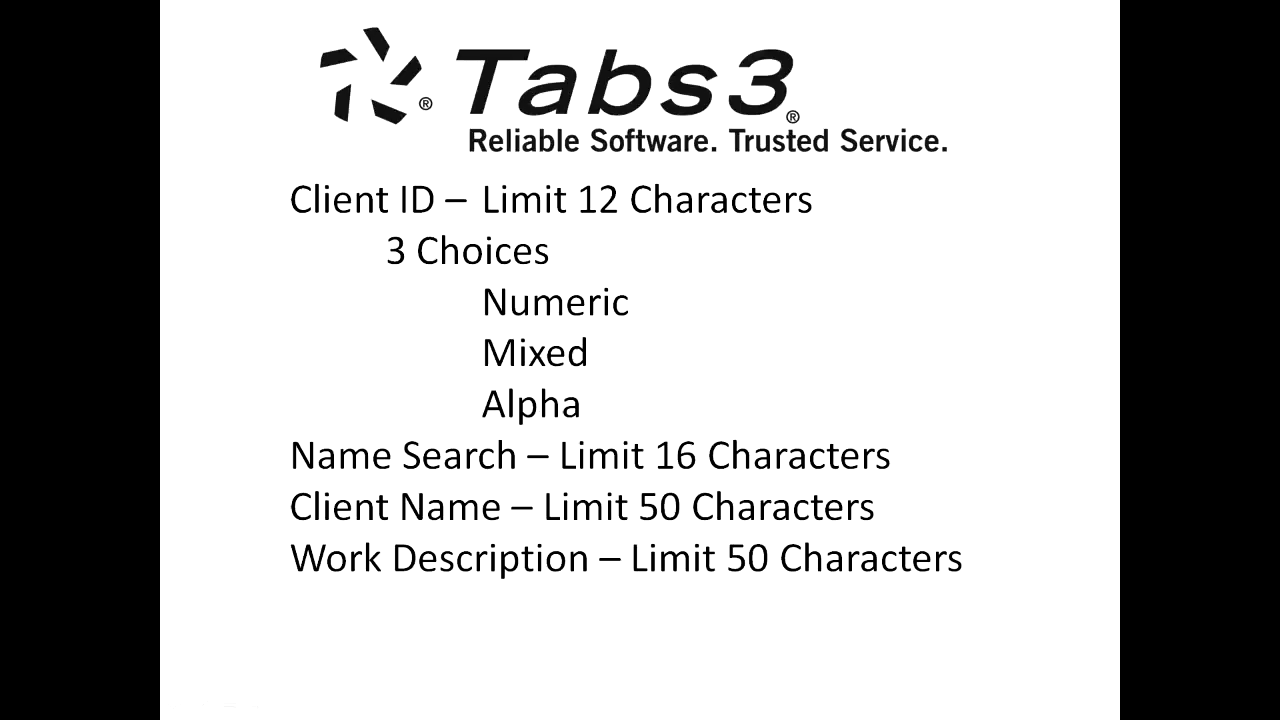
key("Right")
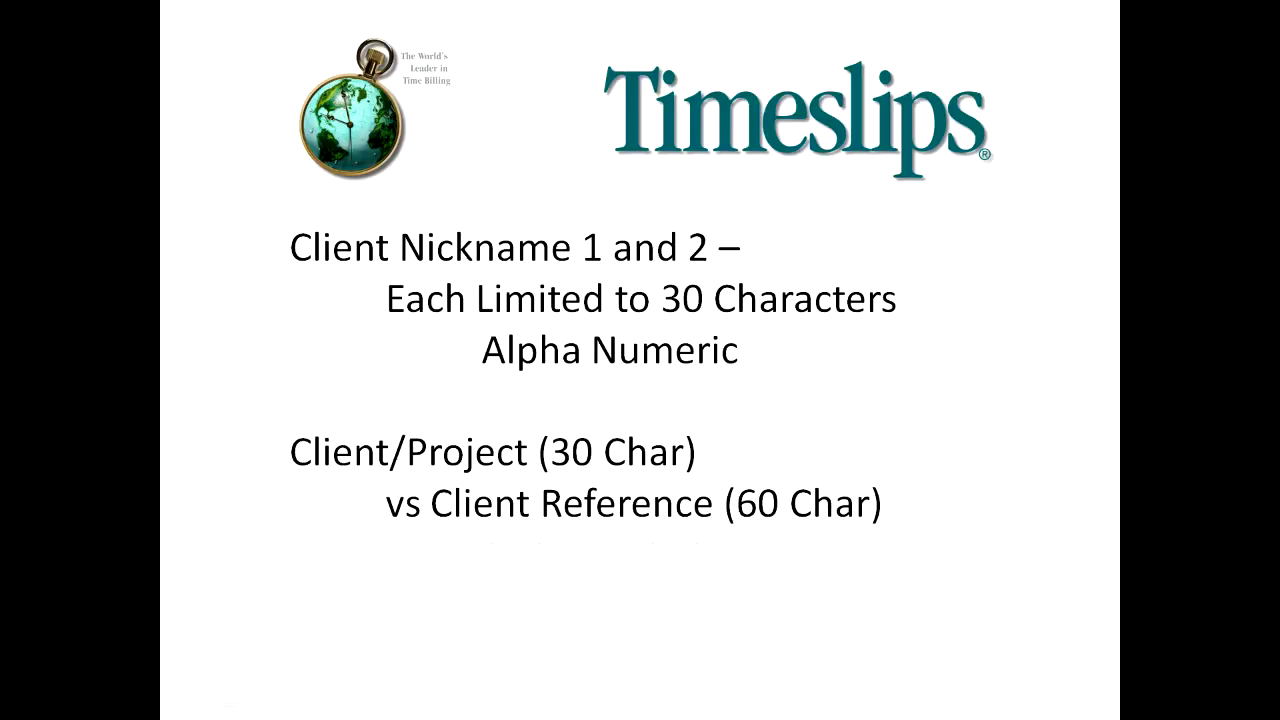
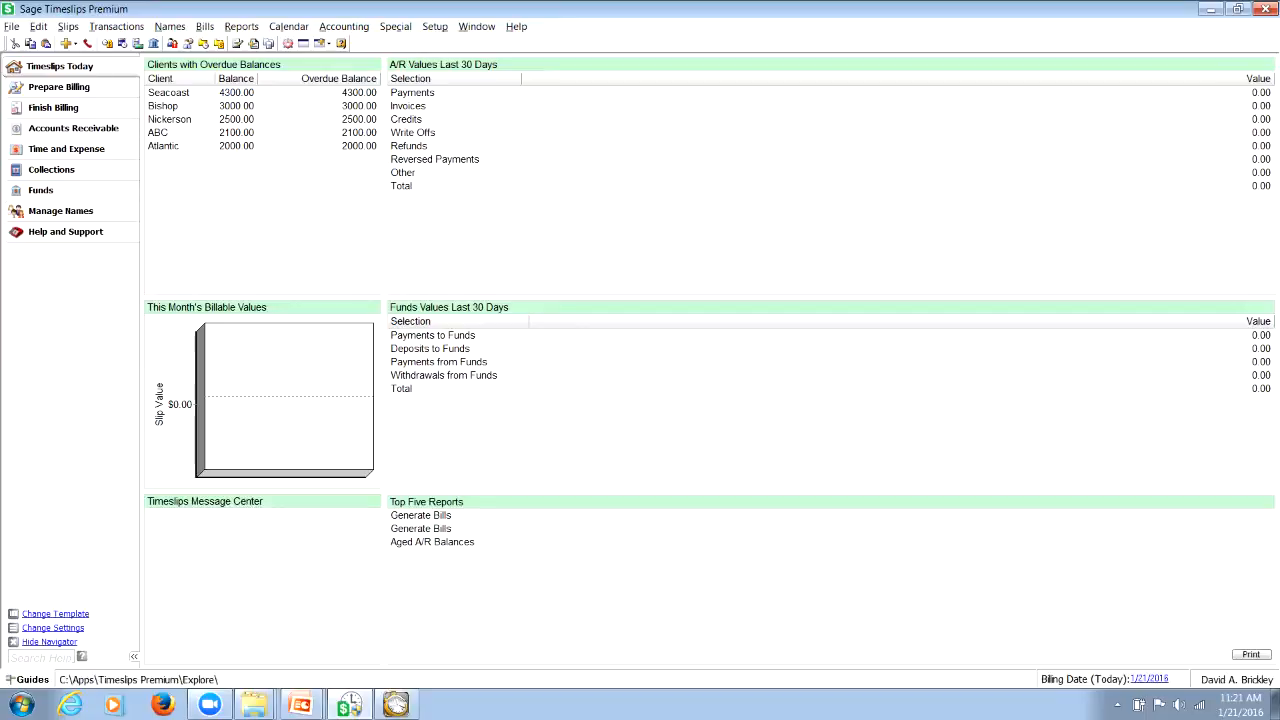
Open the firm's General Settings and display the Nicknames settings
left_click(435, 27)
left_click(452, 43)
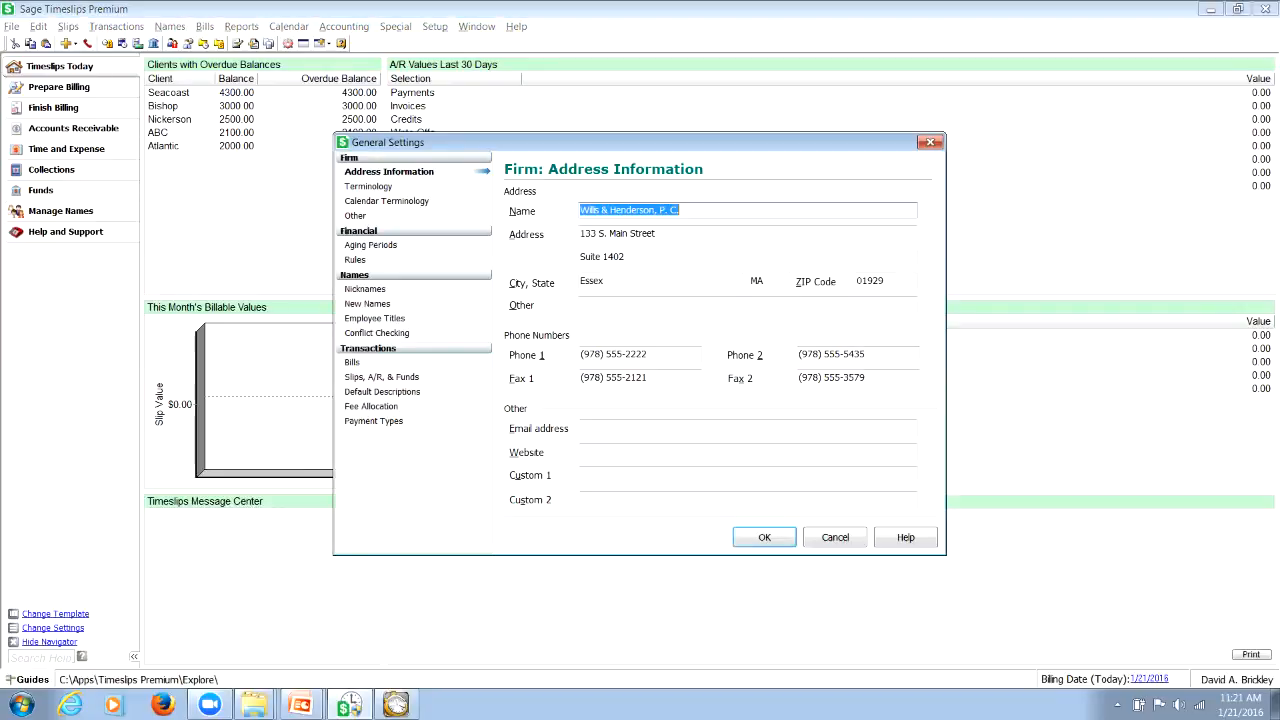
left_click_drag(580, 142, 450, 126)
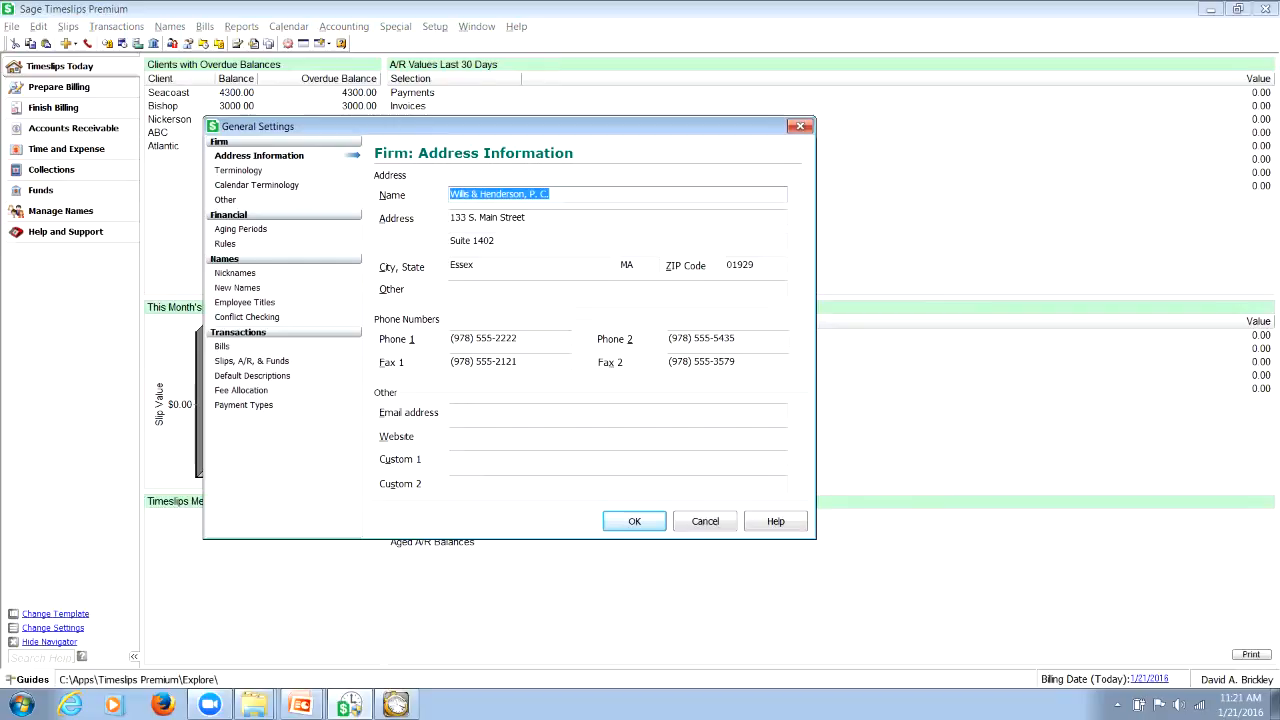
left_click(235, 273)
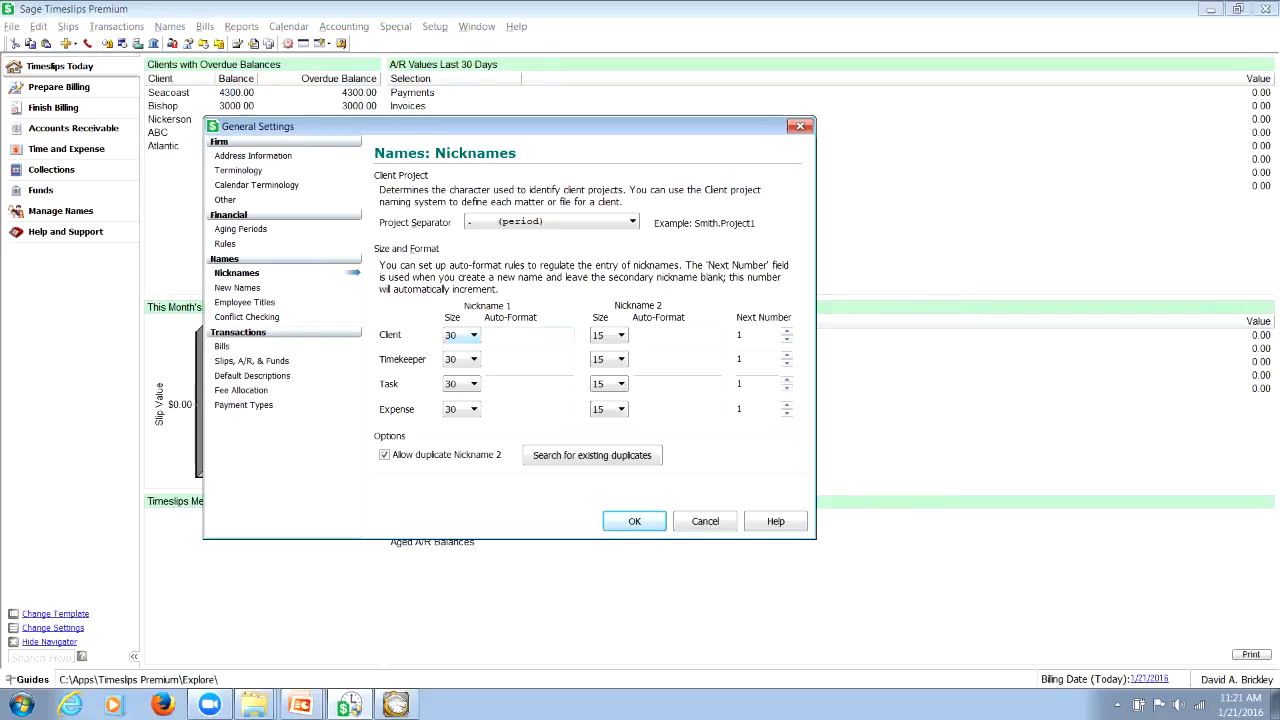
Keep the client Nickname 1 size at 30 and set the client Nickname 2 size to 30
left_click(473, 335)
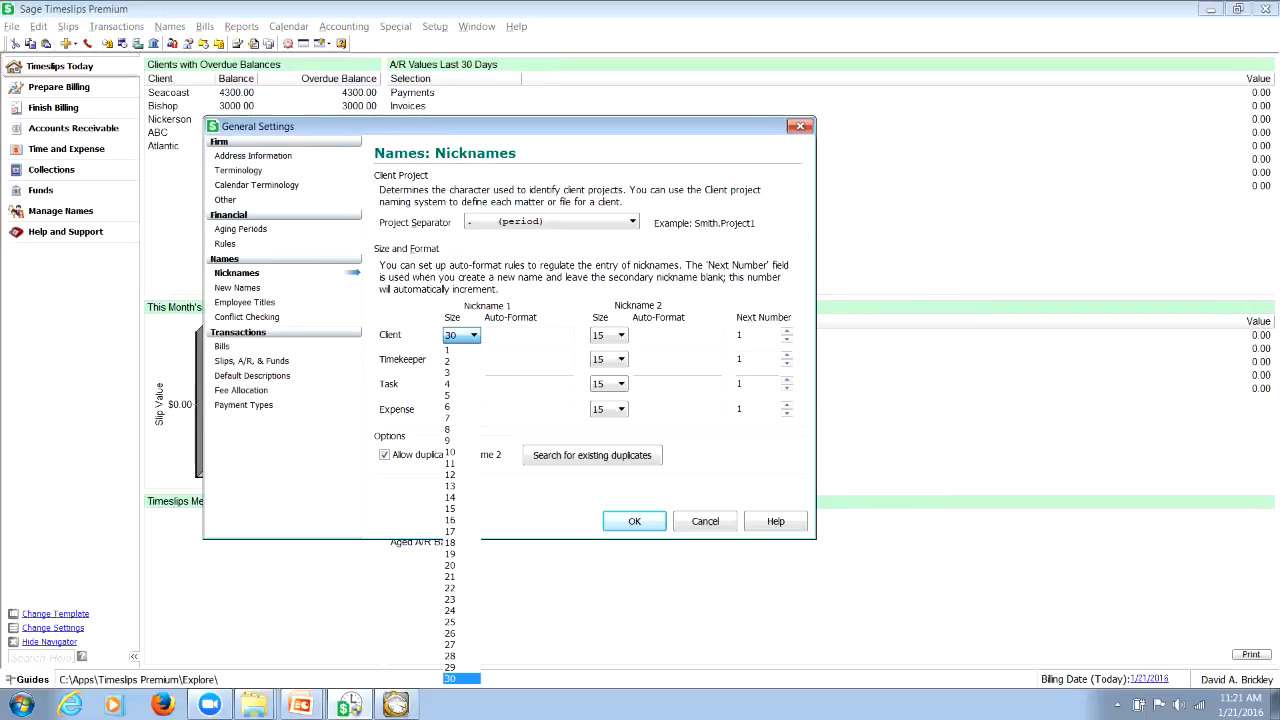
key("Return")
left_click(621, 335)
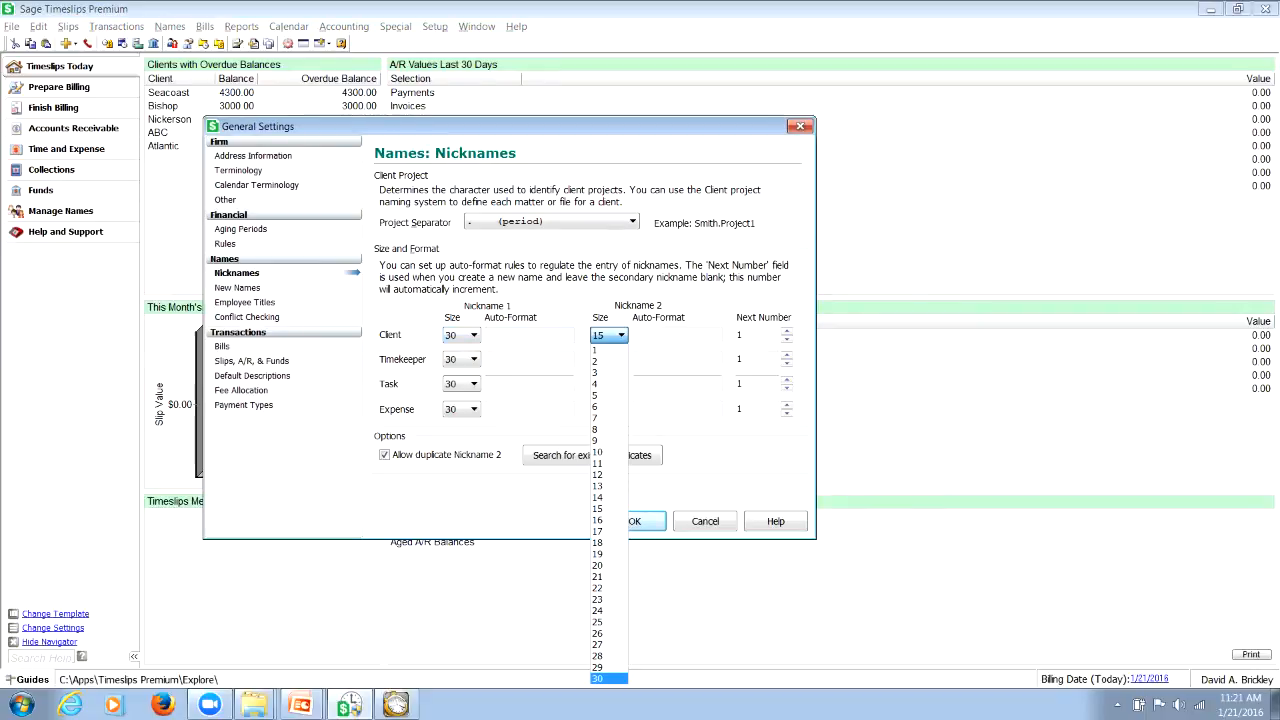
key("Return")
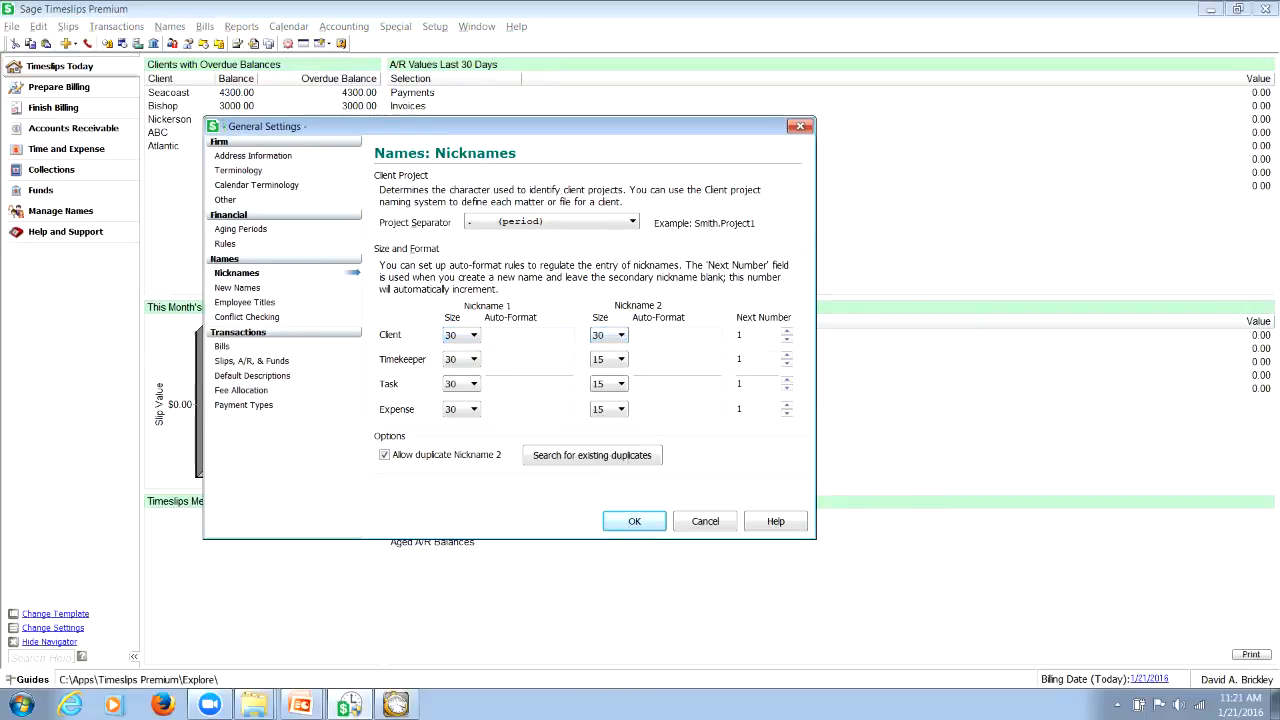
left_click(520, 335)
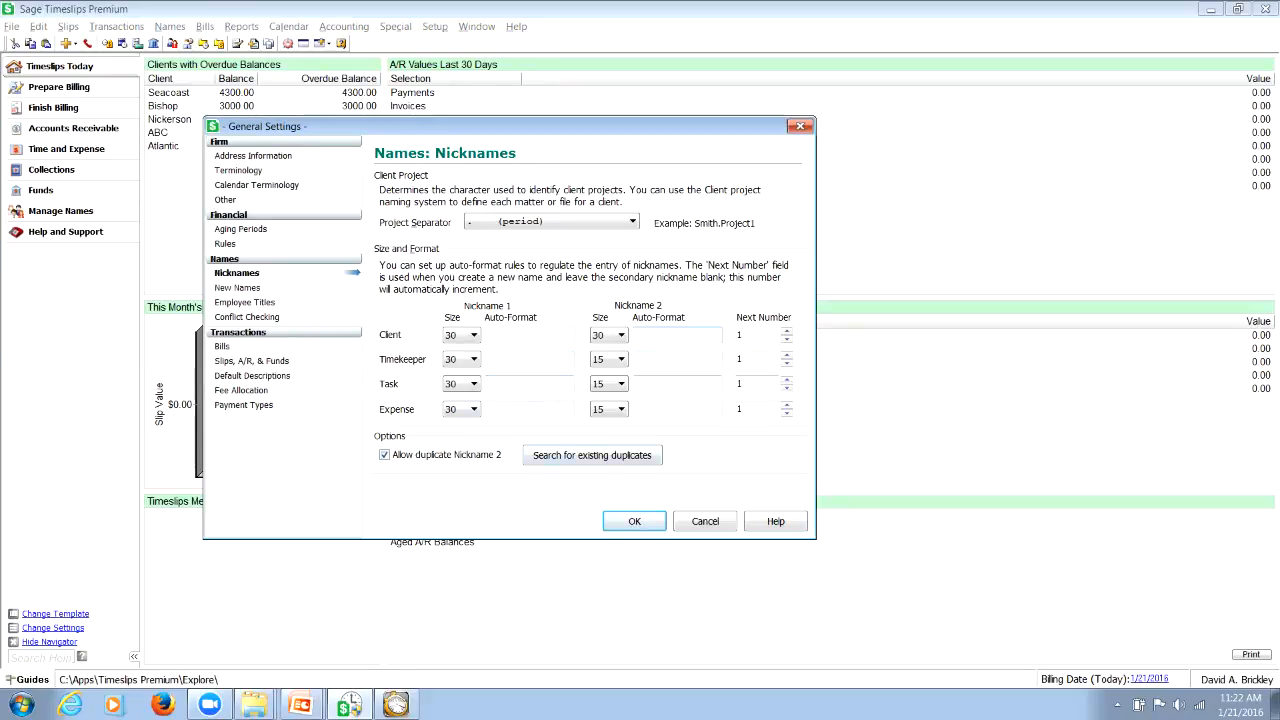
Set the Rates and Custom default sources for new clients to Master in New Names, and cancel the General Settings changes
left_click(238, 288)
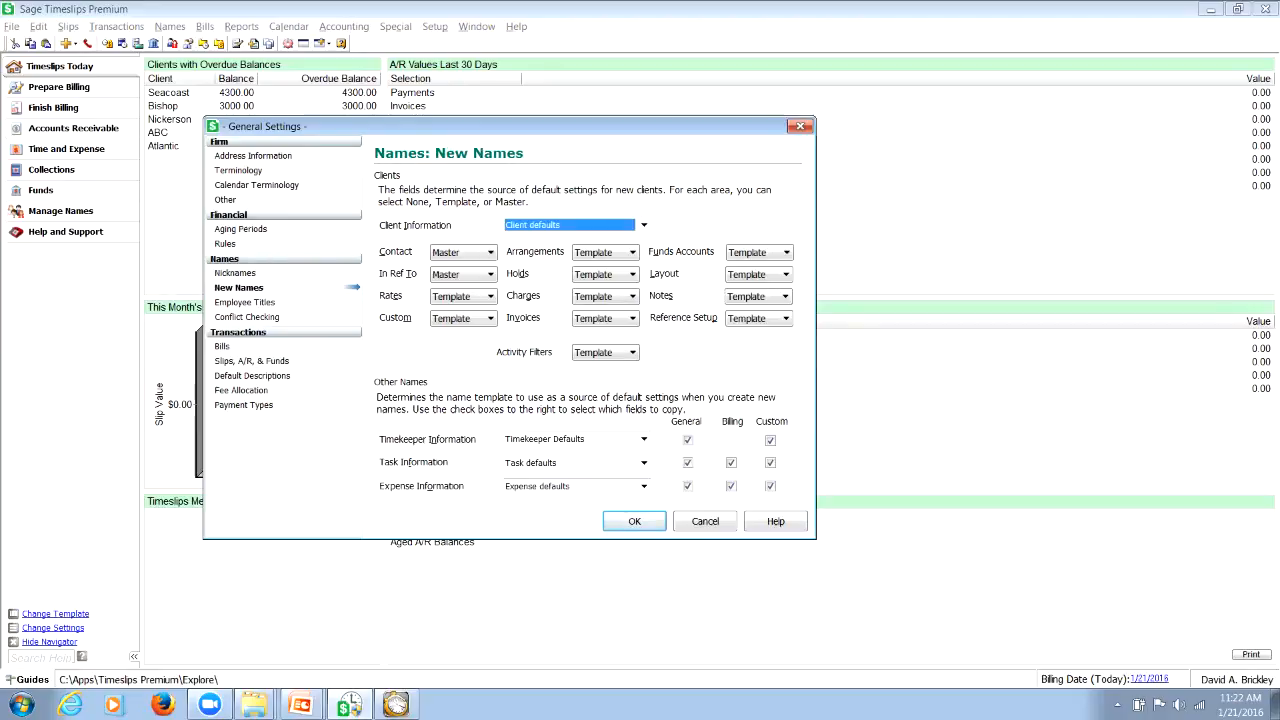
left_click_drag(290, 126, 234, 122)
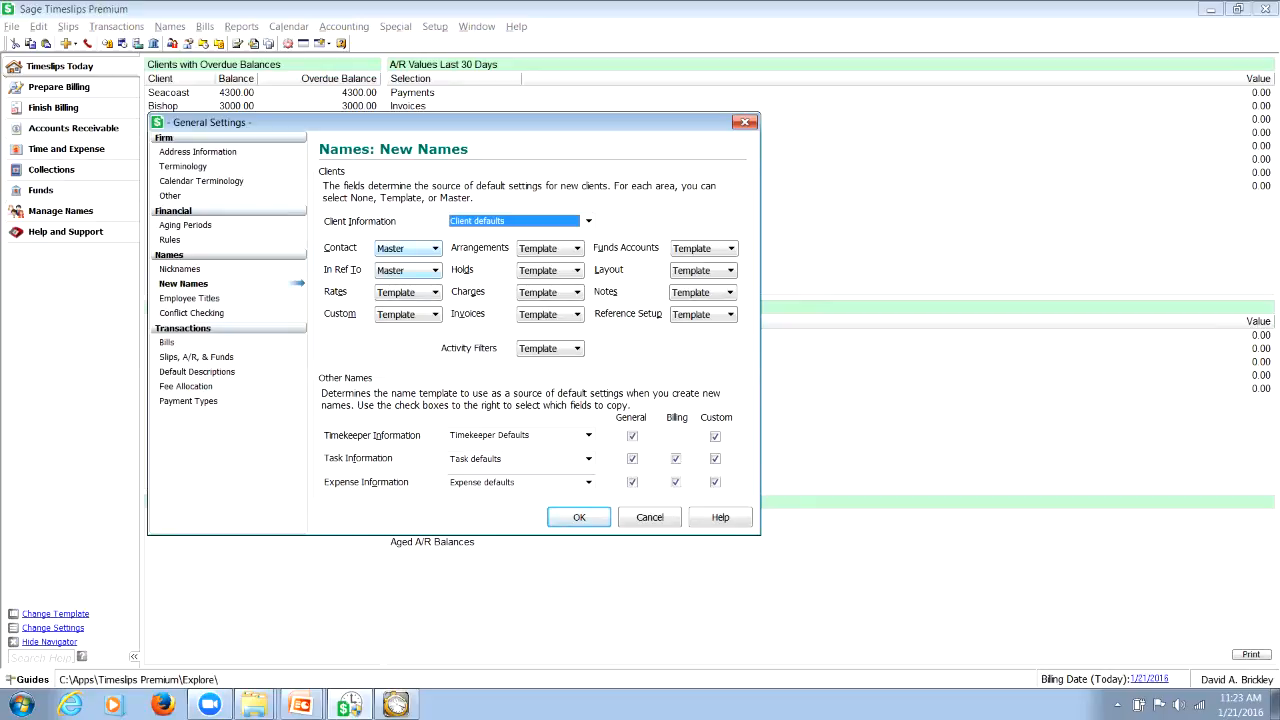
left_click(435, 293)
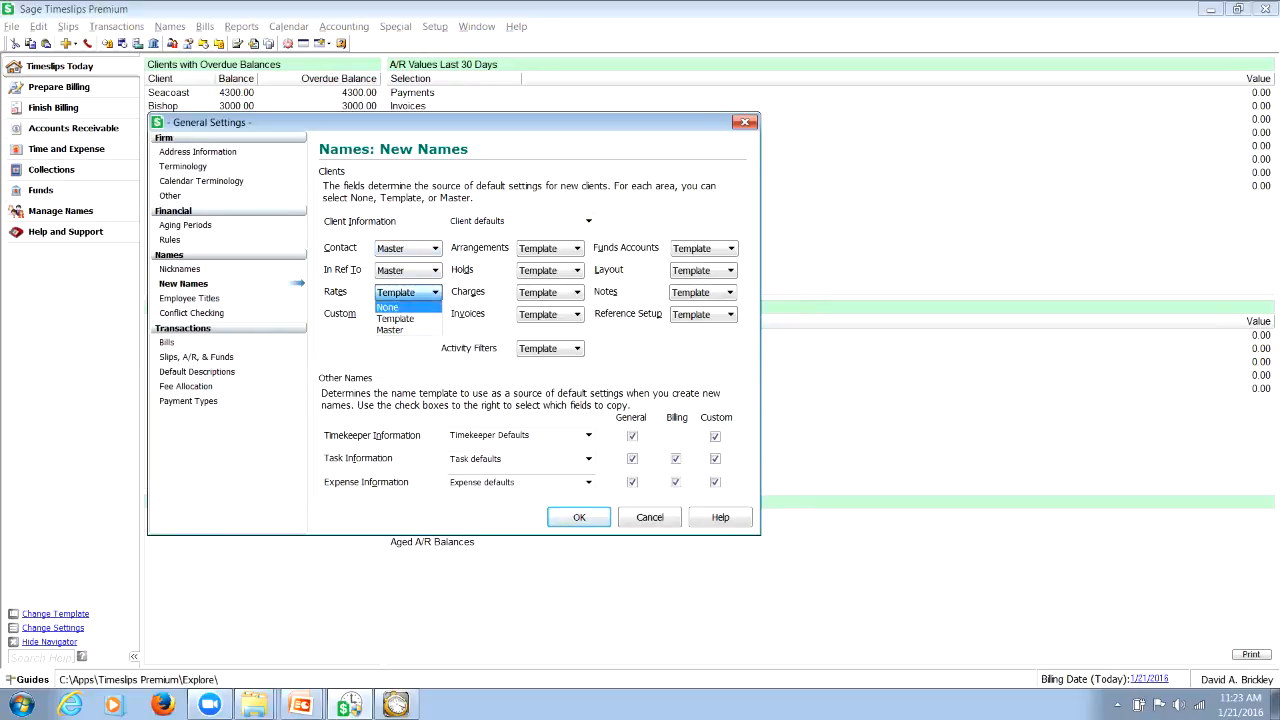
left_click(420, 329)
left_click(435, 314)
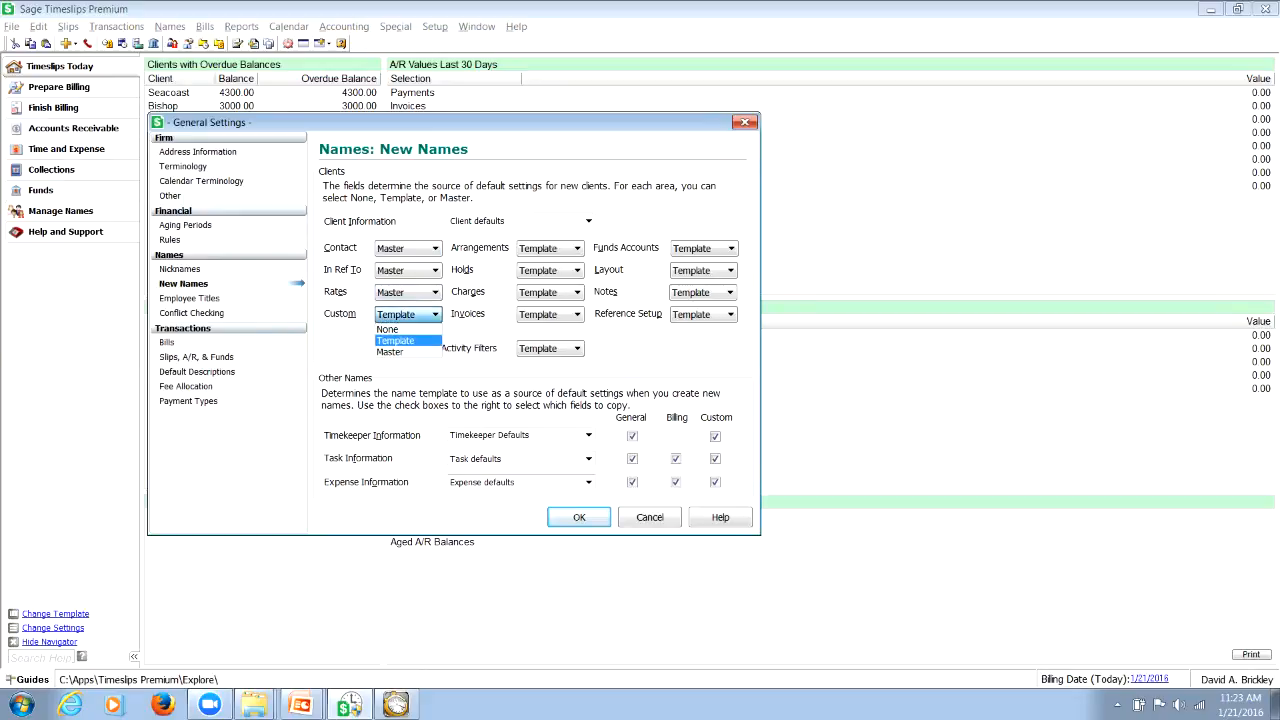
left_click(420, 351)
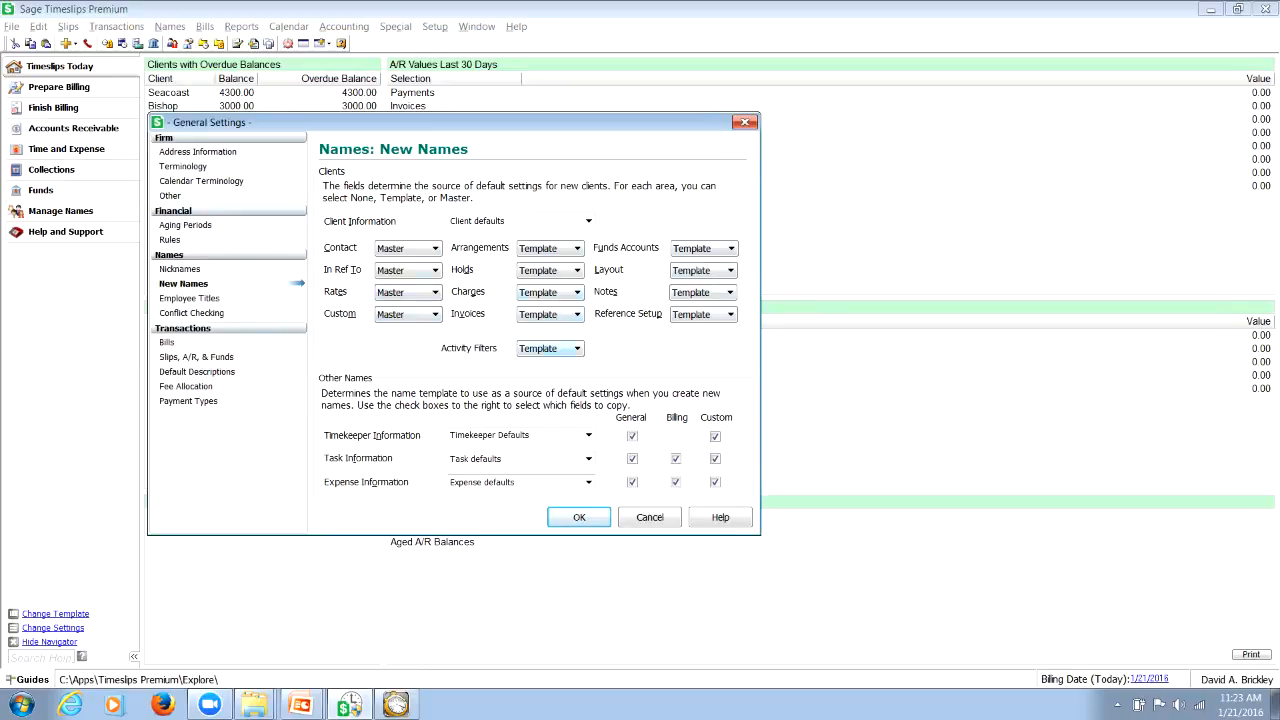
left_click(577, 349)
left_click(577, 349)
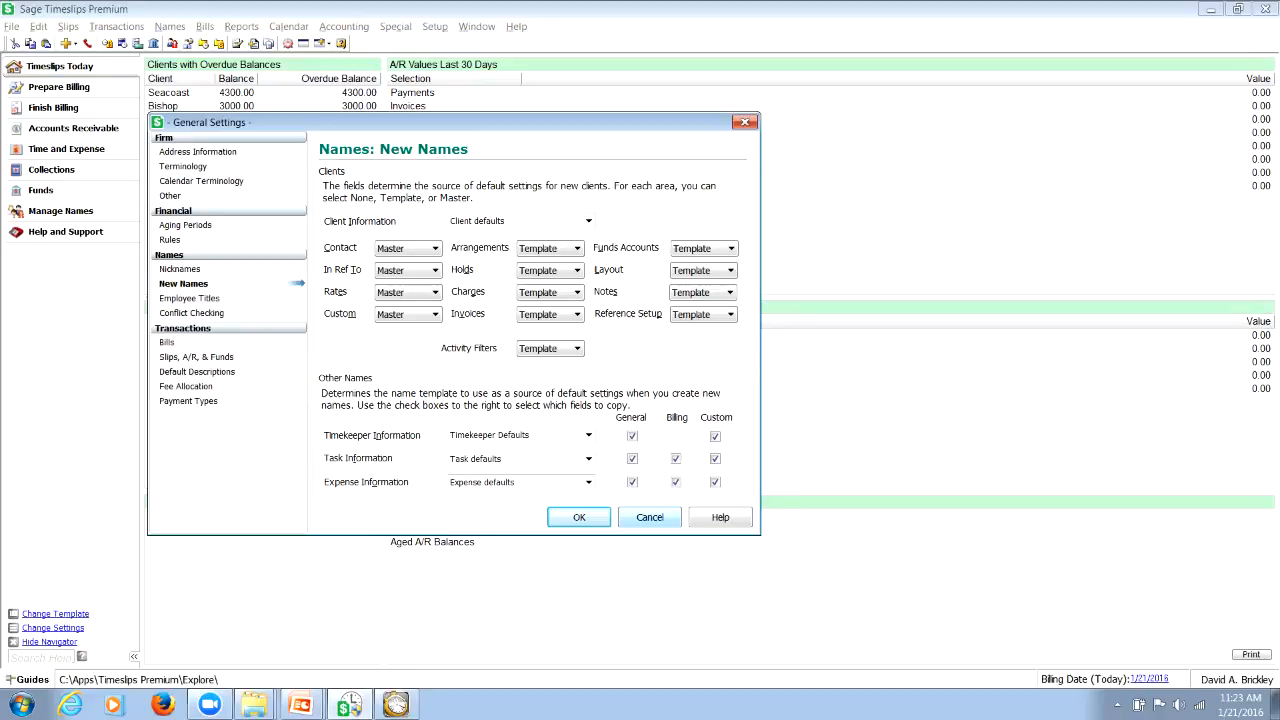
left_click(650, 517)
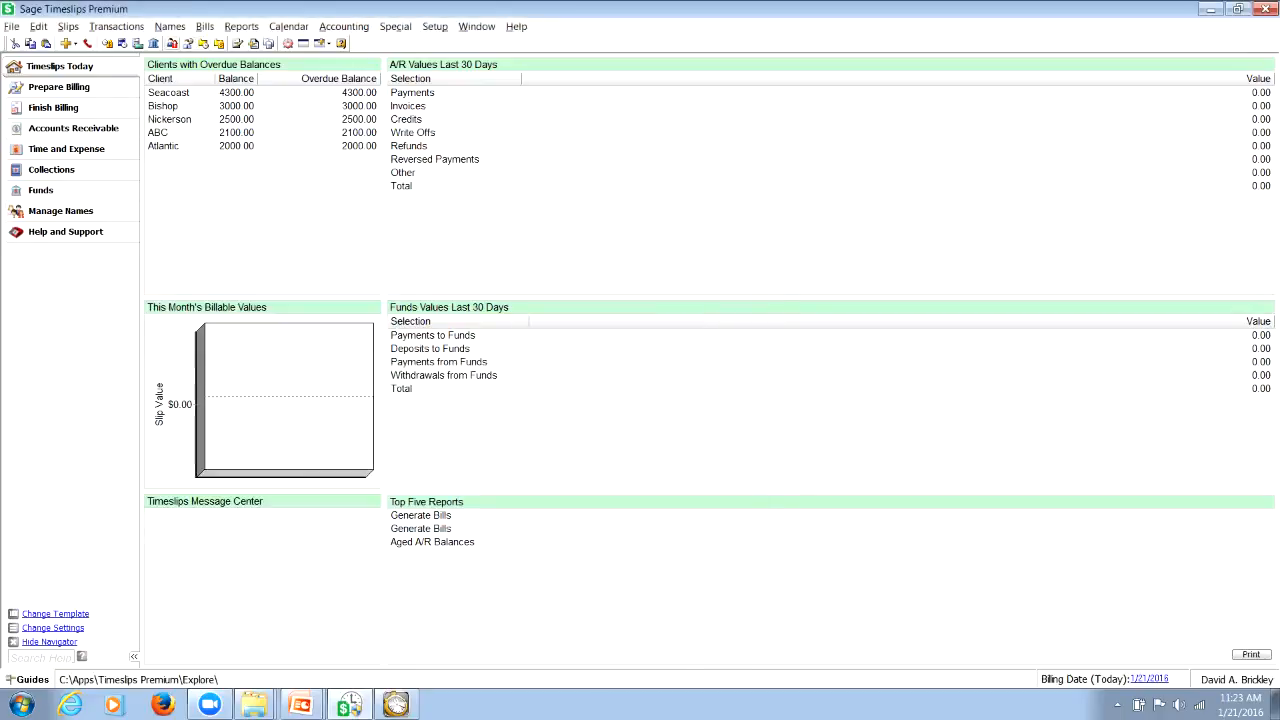
Open the Atlantic client's record from the client list and look at its second nickname and full name
left_click(172, 43)
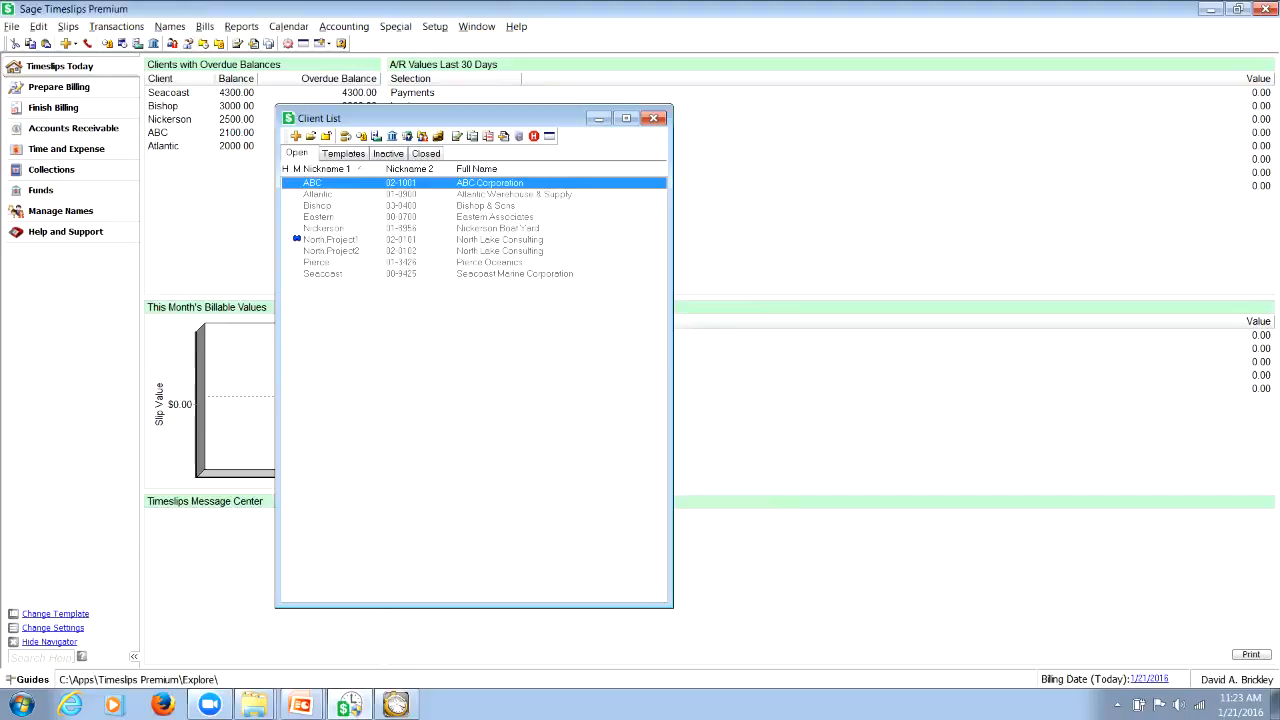
left_click(318, 194)
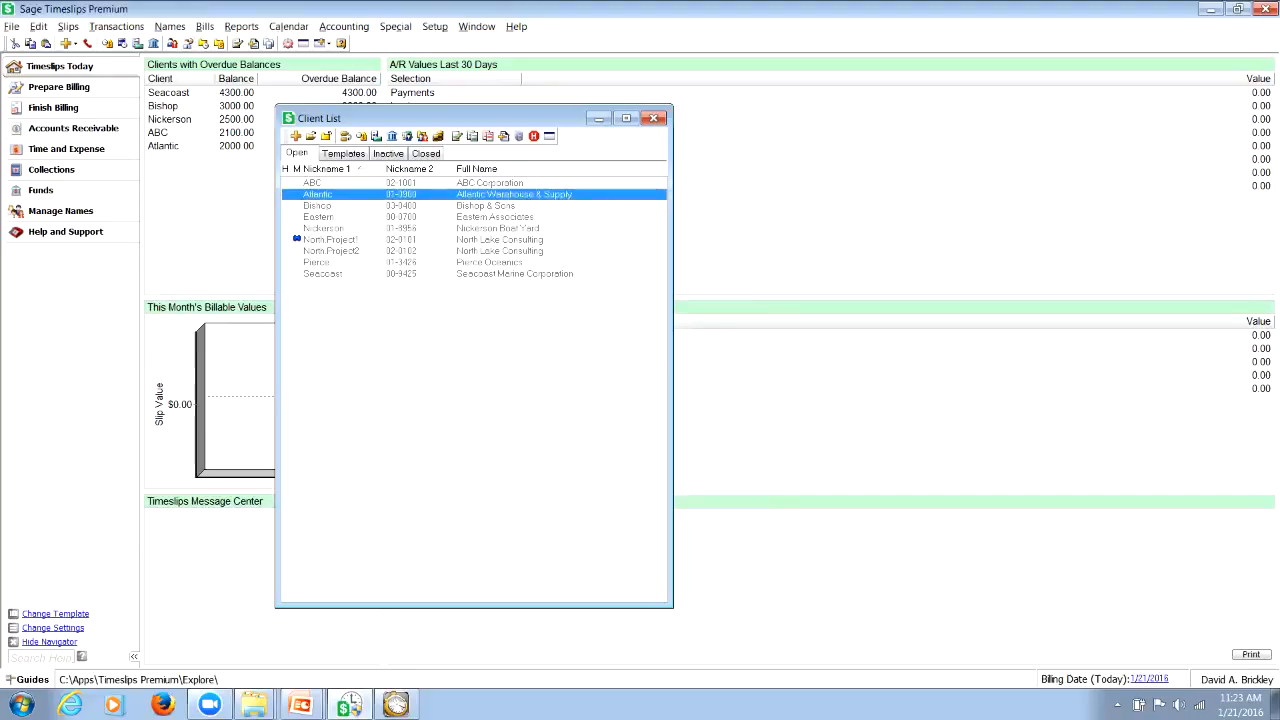
double_click(318, 194)
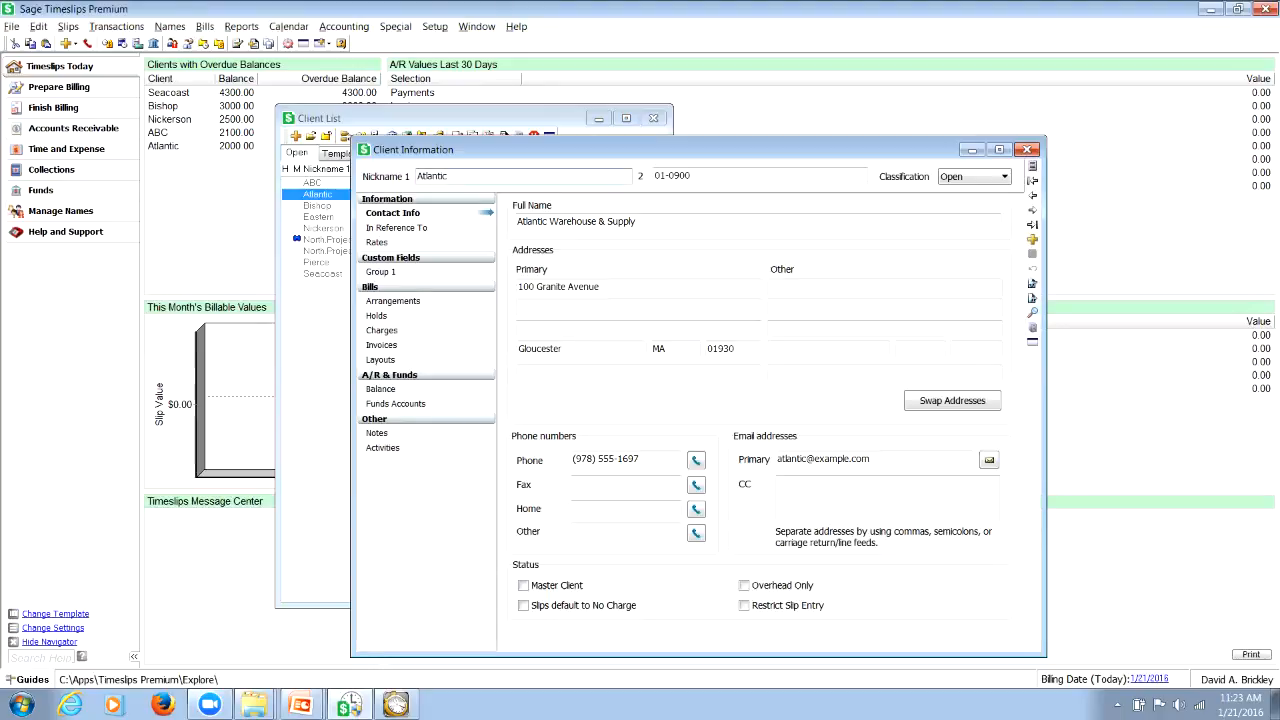
key("Tab")
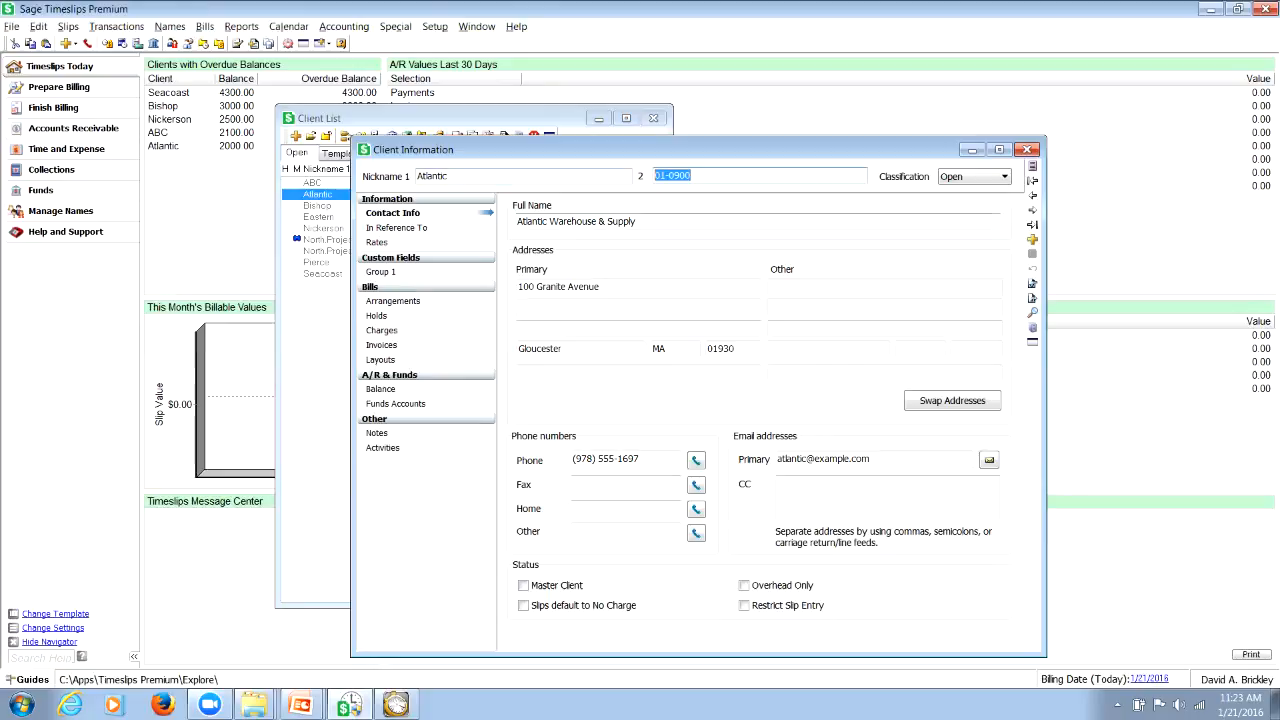
key("Tab")
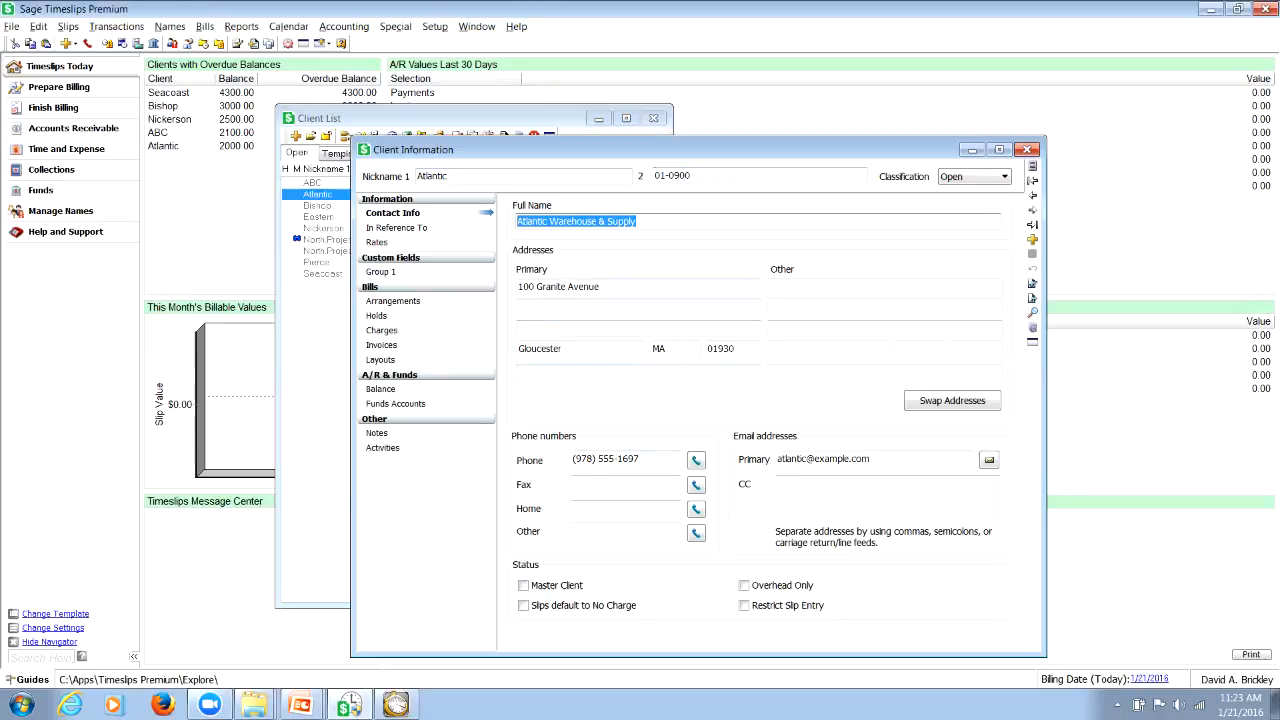
Turn the Master Client status on and back off for Atlantic, and close the record with saving
left_click(523, 586)
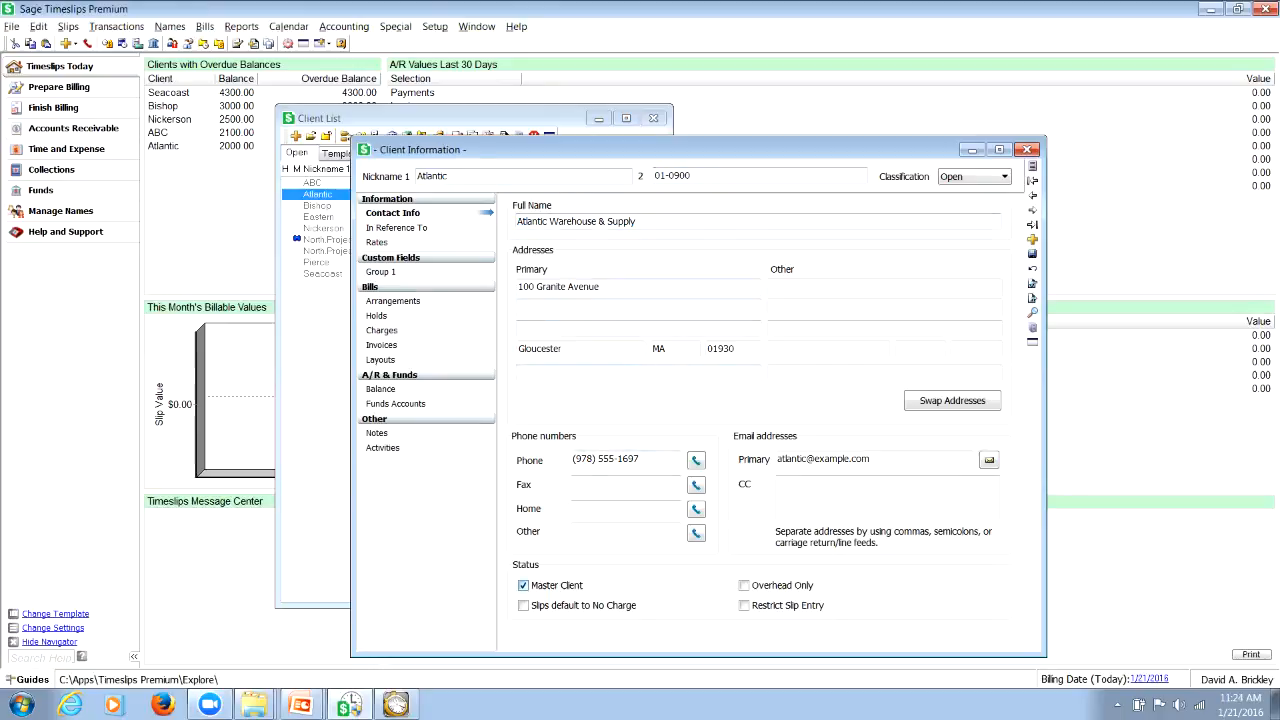
left_click(523, 586)
left_click(1027, 149)
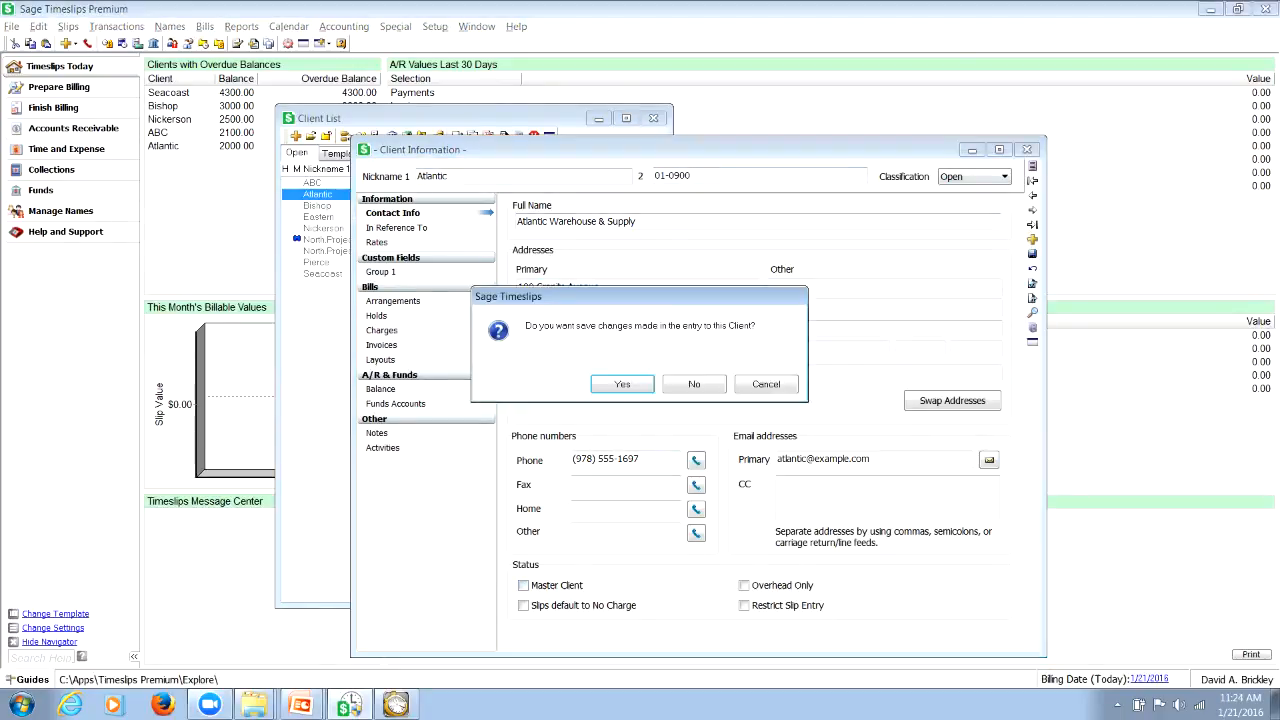
key("Return")
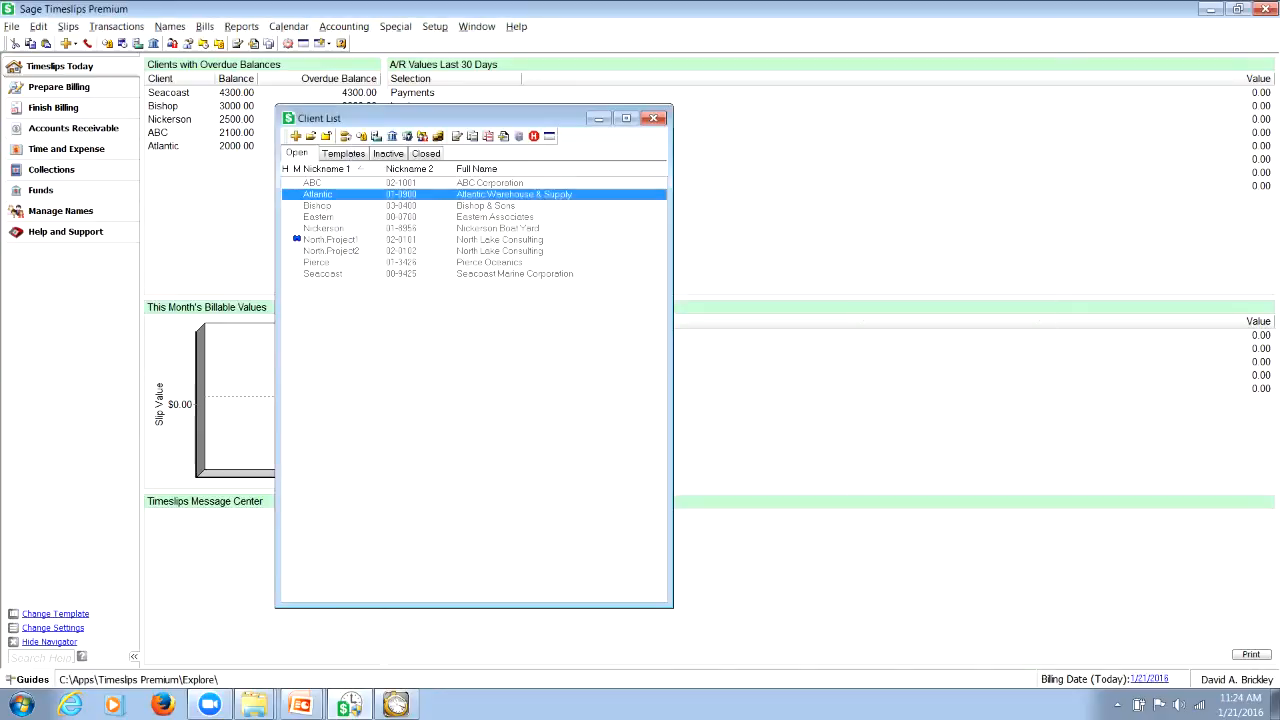
Open the North.Project1 client's record and examine the client and project parts of its first nickname
left_click(331, 240)
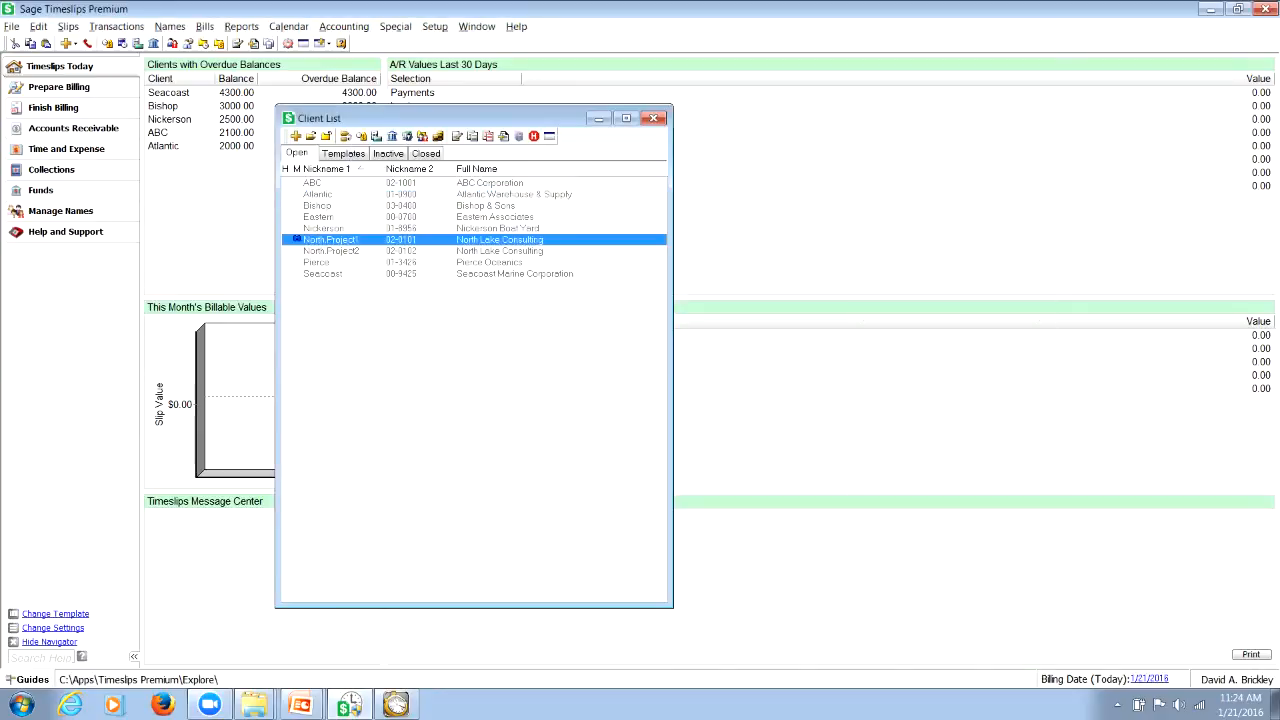
double_click(331, 240)
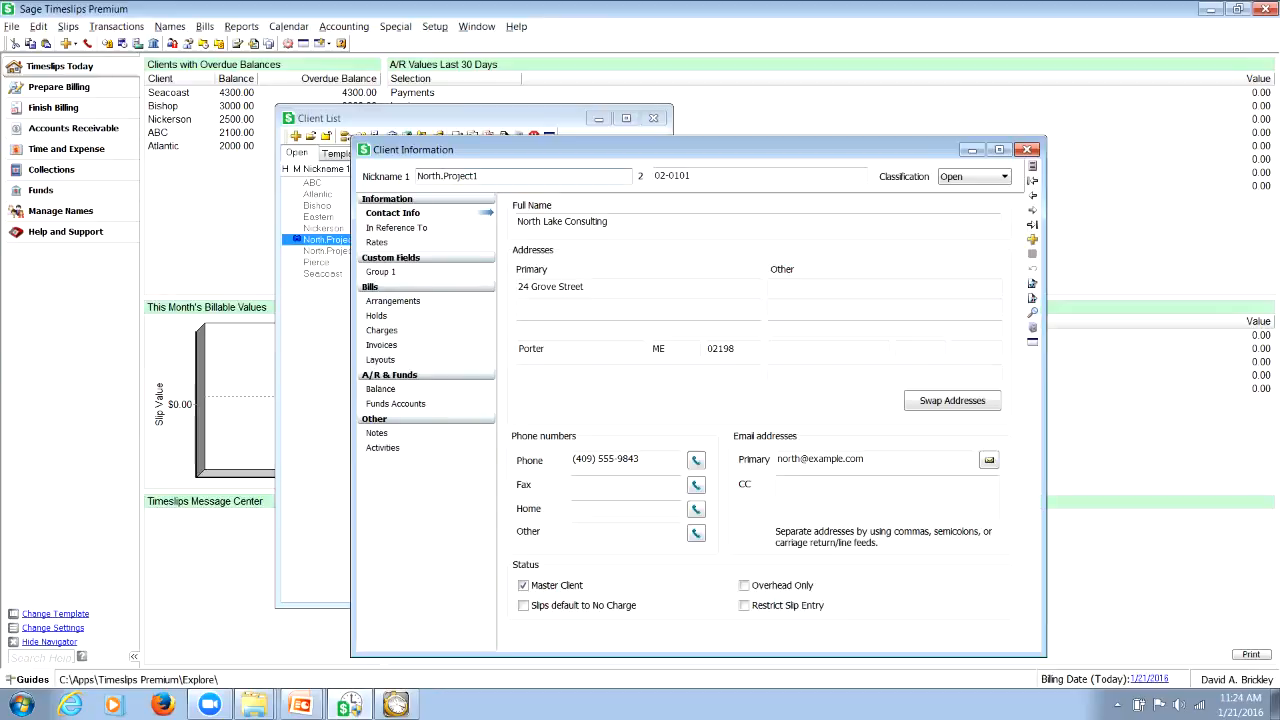
left_click_drag(441, 176, 417, 176)
left_click(419, 176)
left_click_drag(441, 175, 417, 175)
left_click(436, 176)
left_click_drag(443, 176, 478, 176)
Start a new client record and enter North.Project3 as its first nickname
left_click(1033, 240)
type("Norht")
key("BackSpace")
type("th.Project")
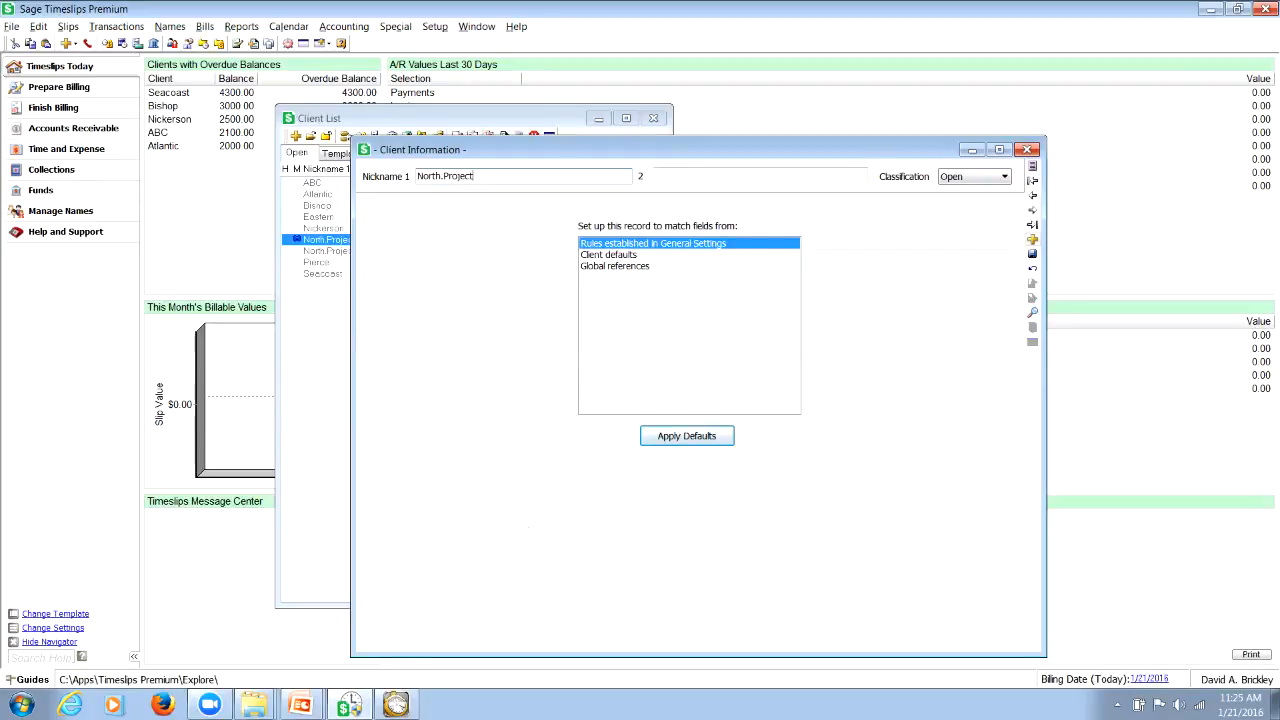
type("3")
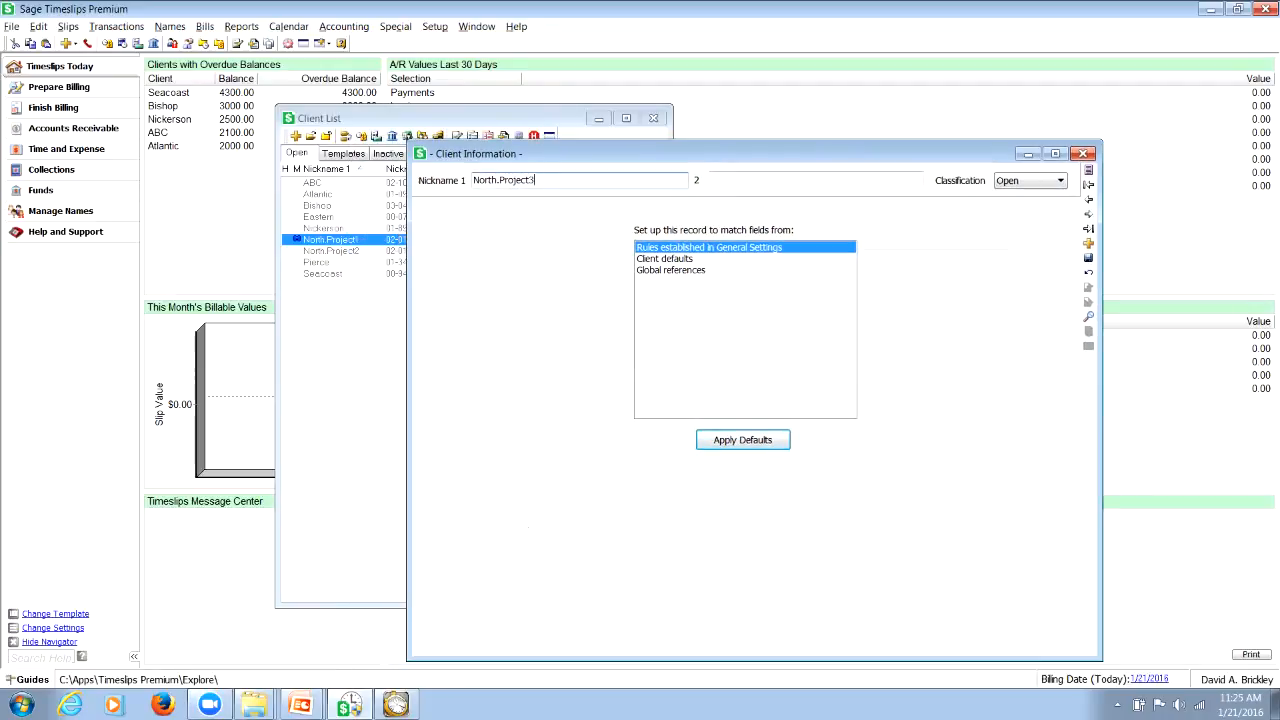
Save the new client with a blank second nickname and the General Settings rules, and dismiss the conflict check results
key("Tab")
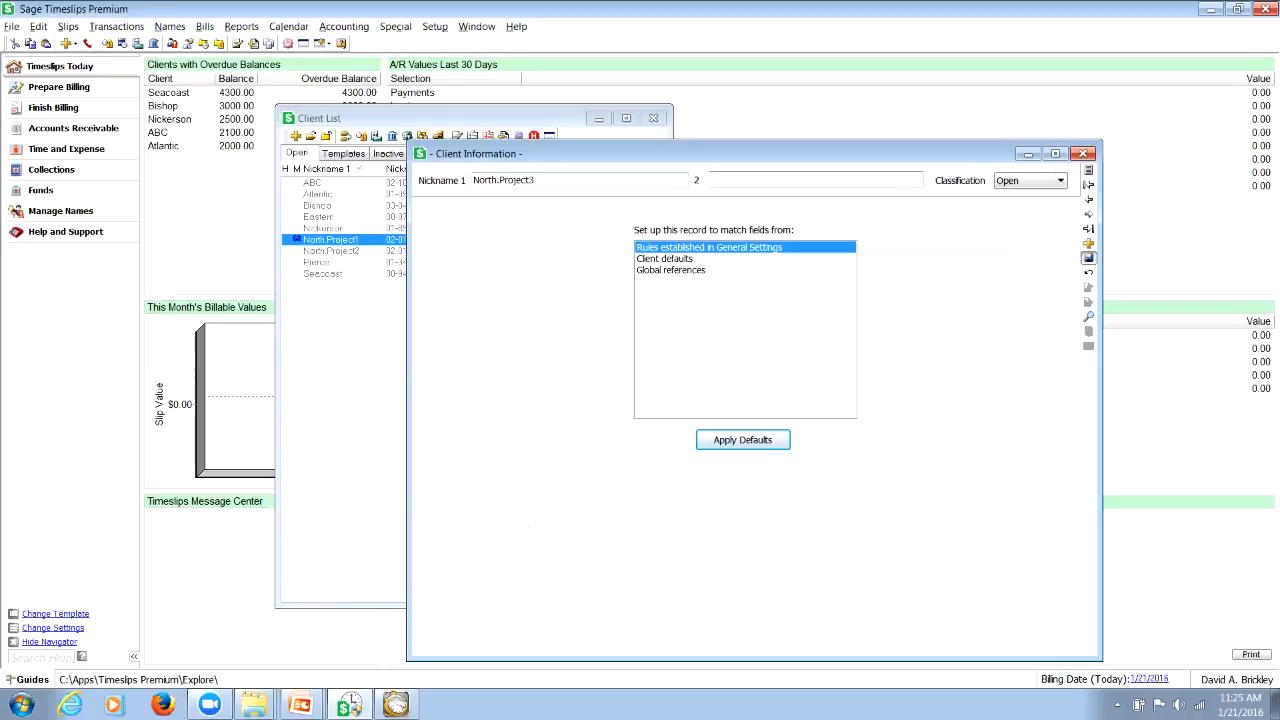
key("Return")
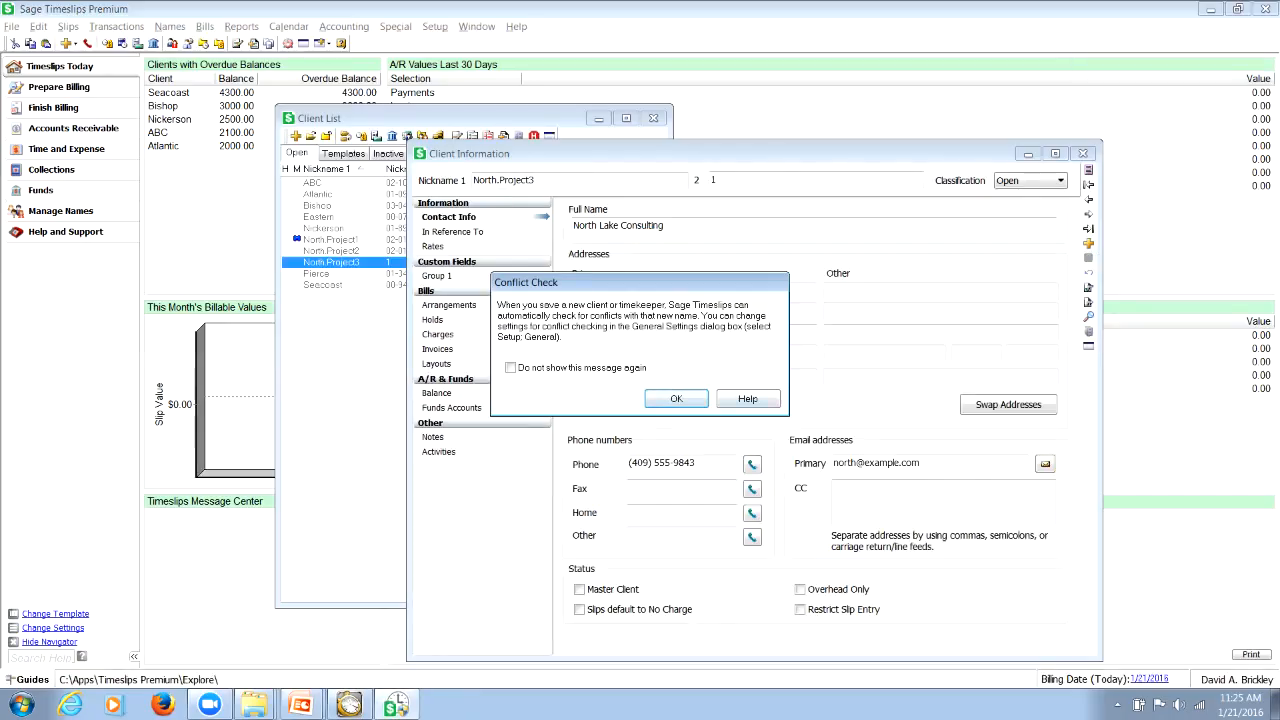
key("Return")
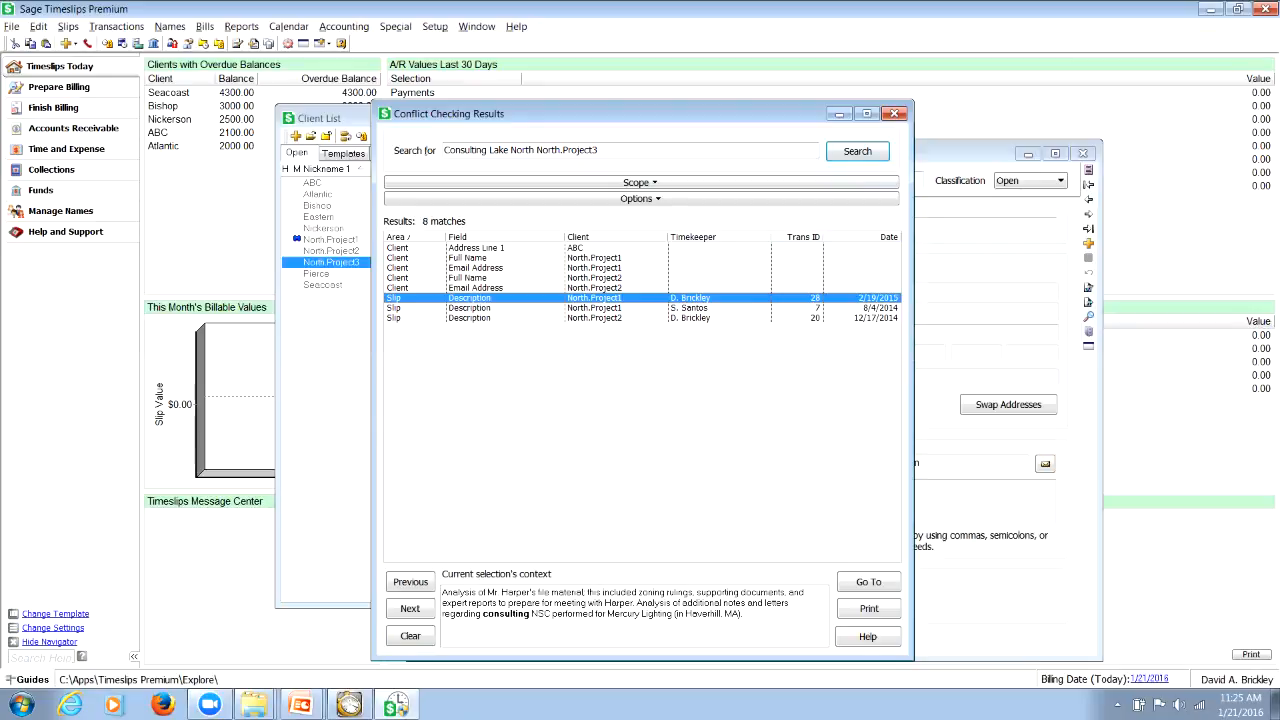
left_click(894, 114)
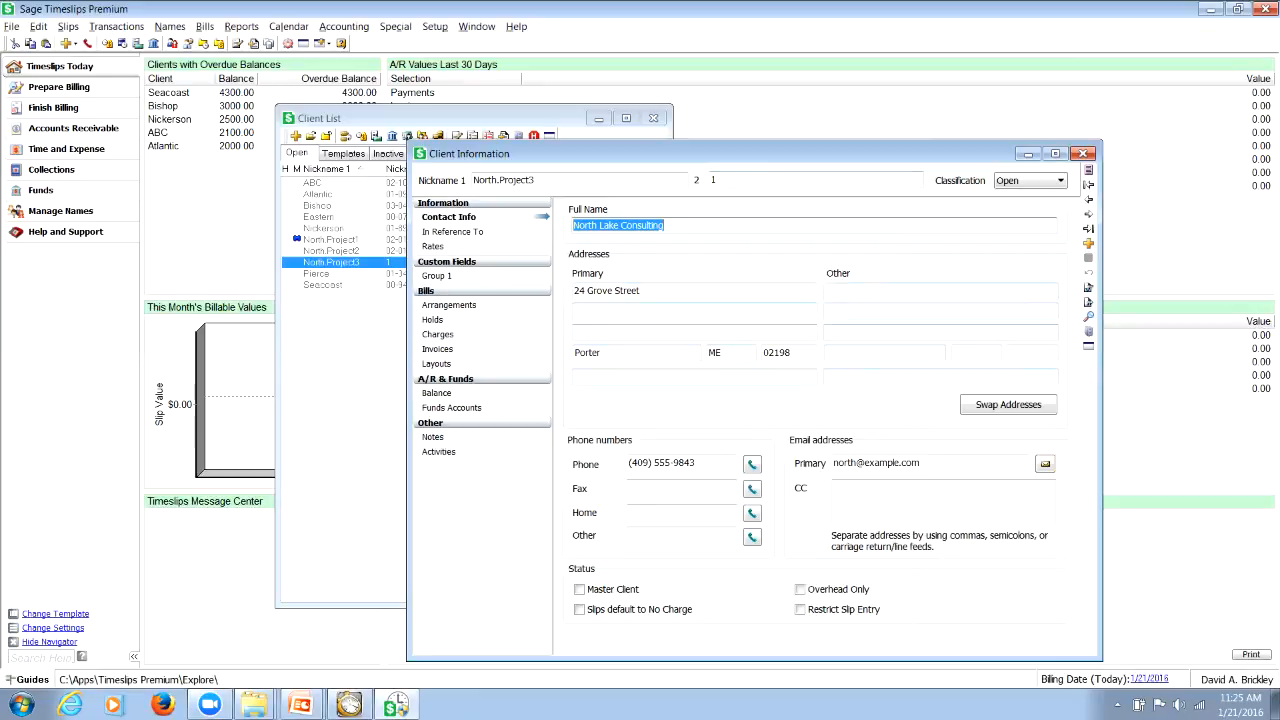
Review the North.Project3 client's rates, custom field, billing and contact pages, and select North.Project1 in the client list
left_click(453, 232)
left_click(433, 246)
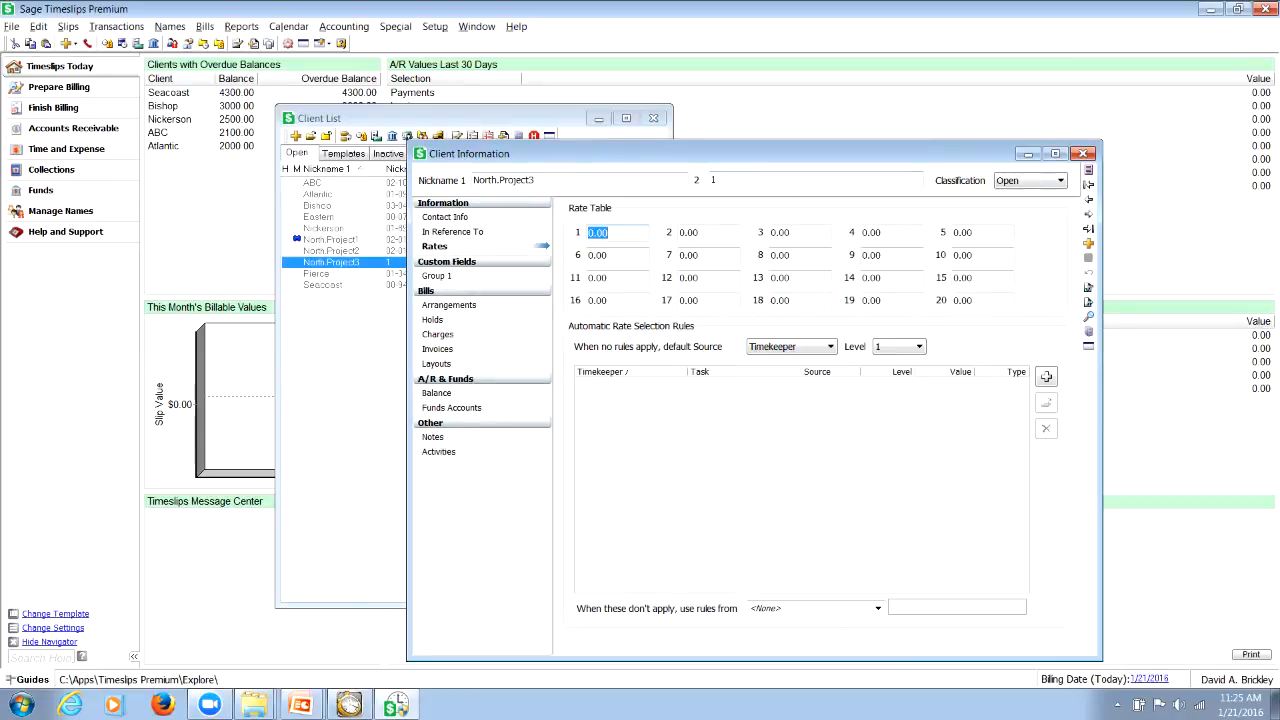
left_click(437, 276)
left_click(449, 305)
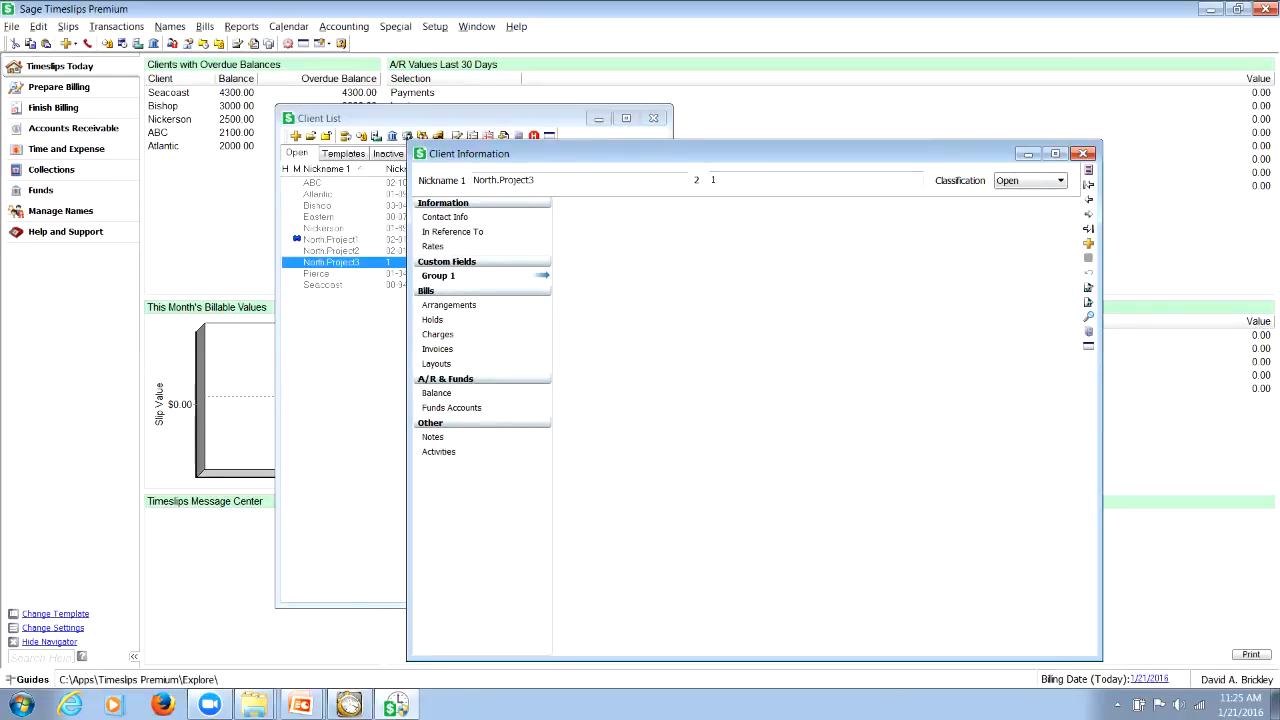
left_click(432, 320)
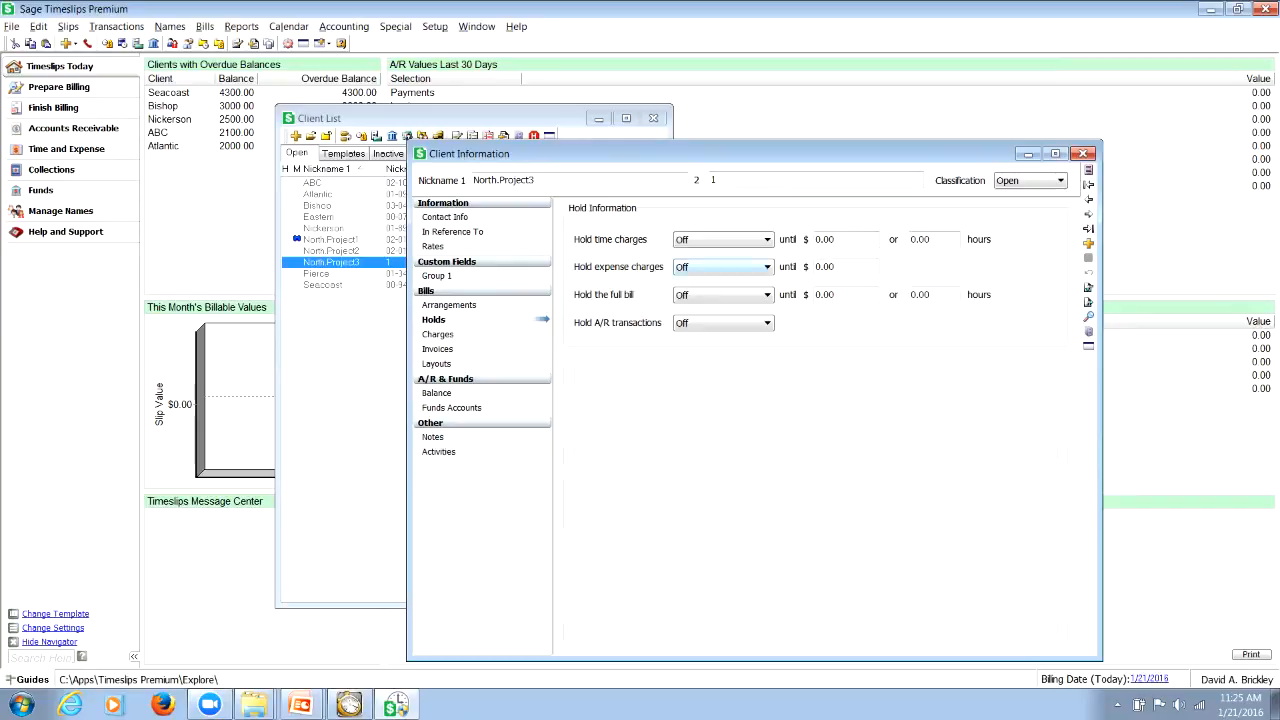
left_click(438, 335)
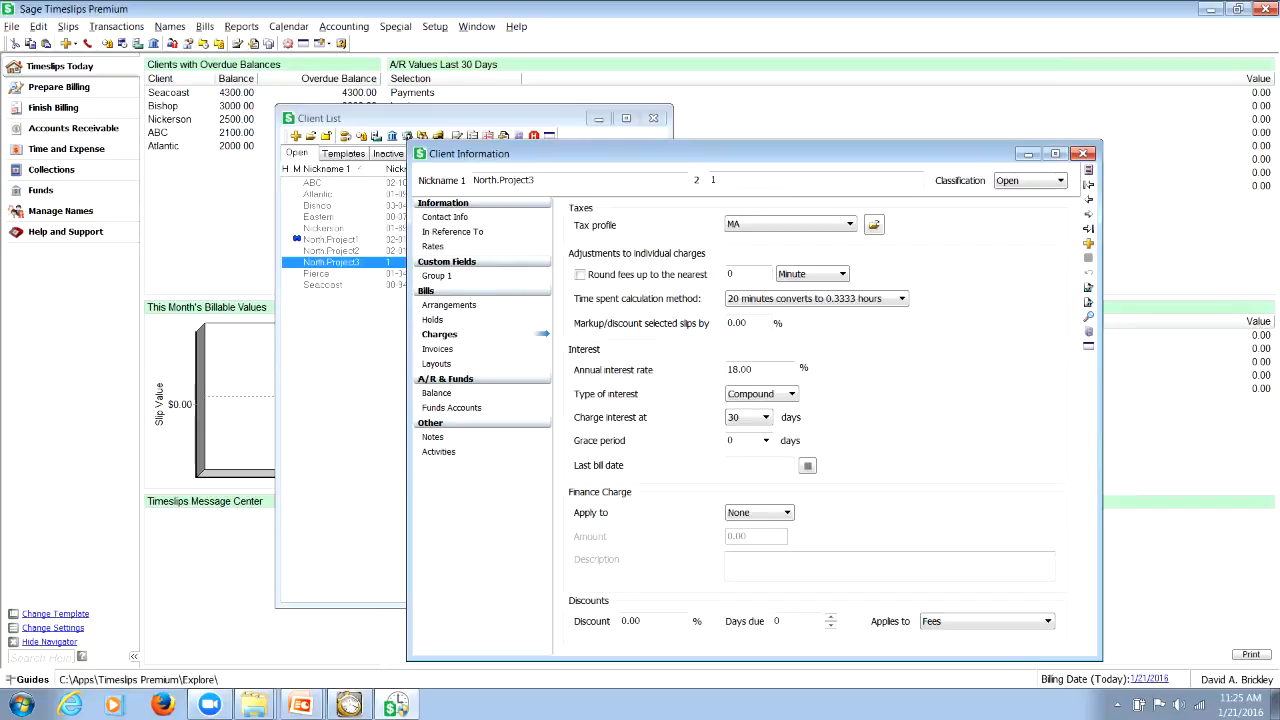
left_click(437, 349)
left_click(437, 364)
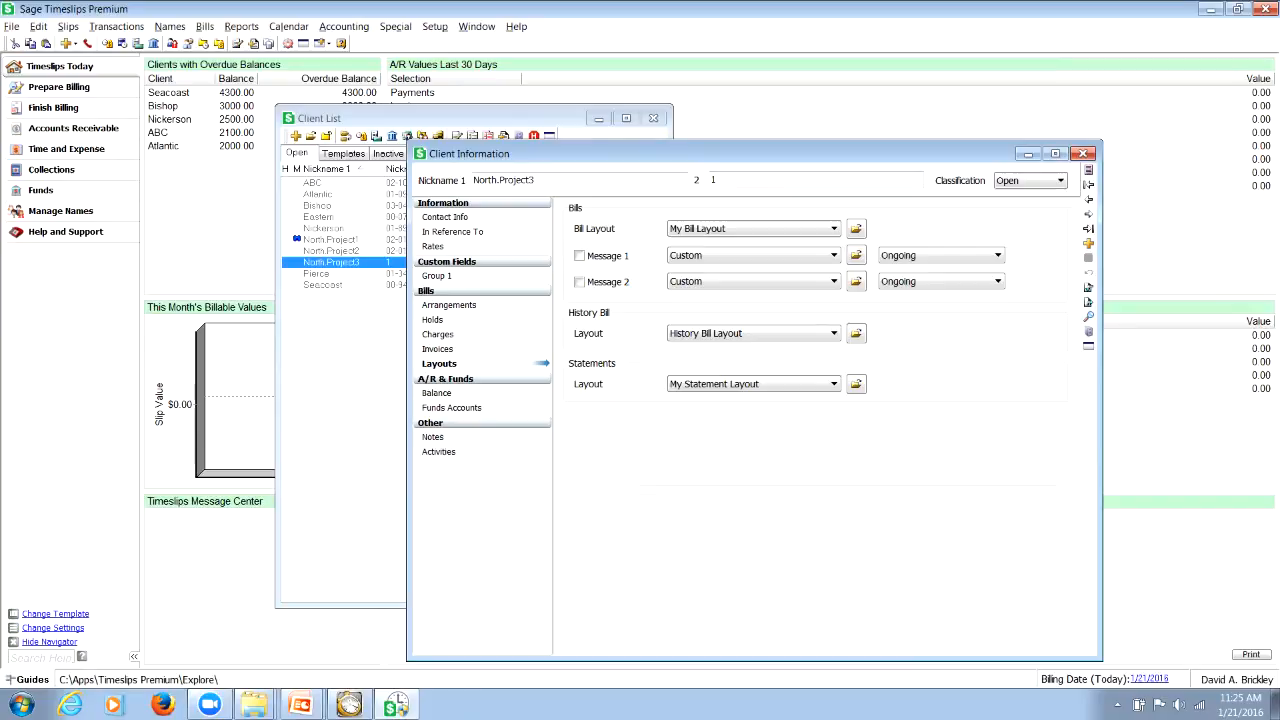
left_click(447, 217)
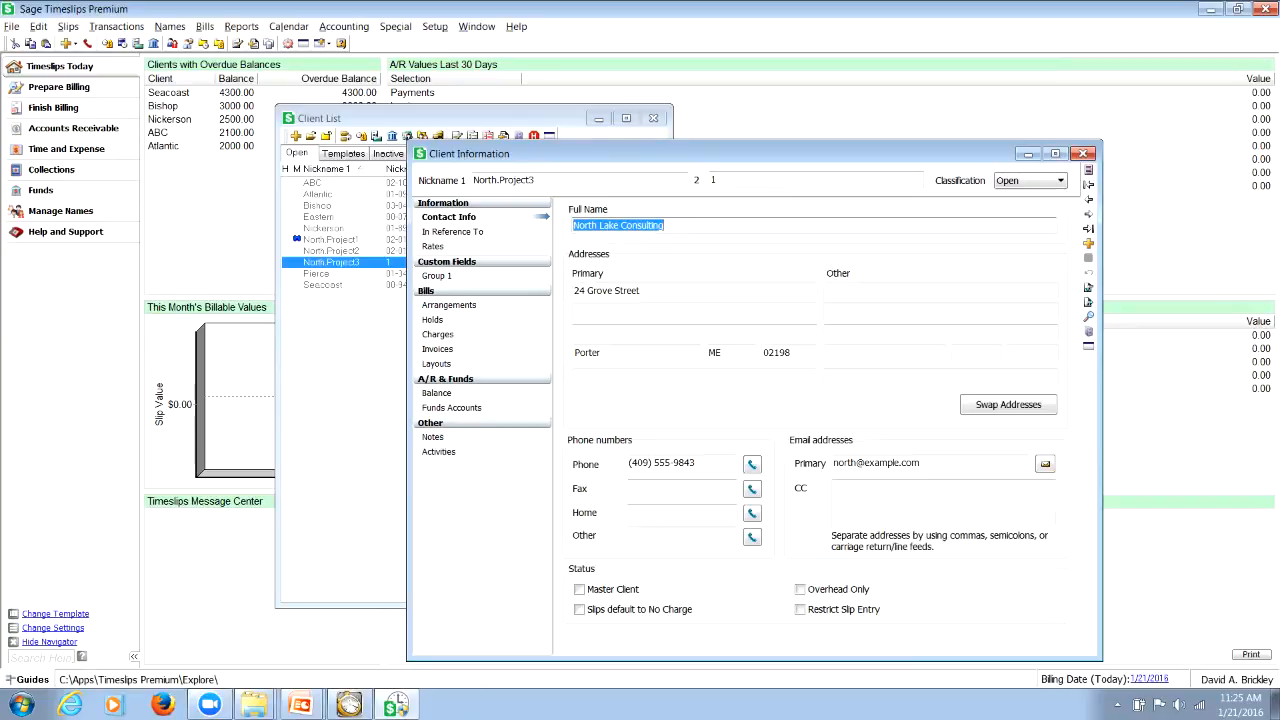
left_click(331, 240)
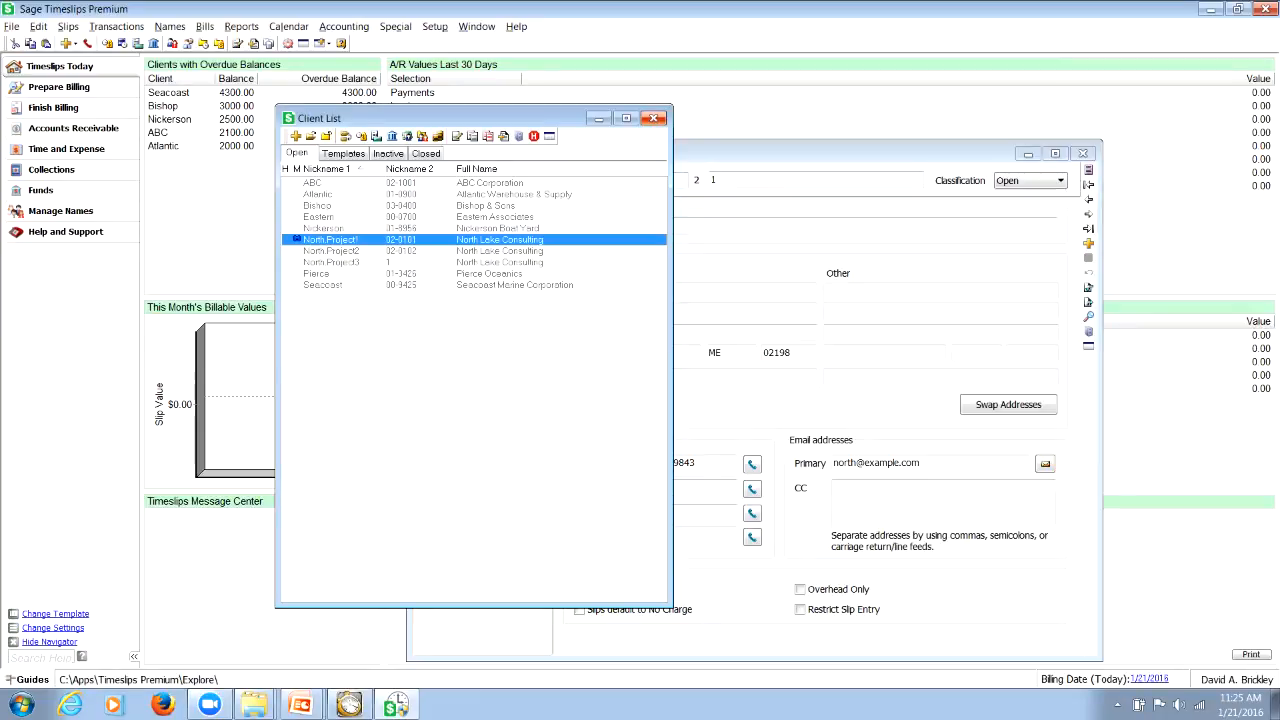
Close the North.Project3 client's record and the client list
left_click(760, 154)
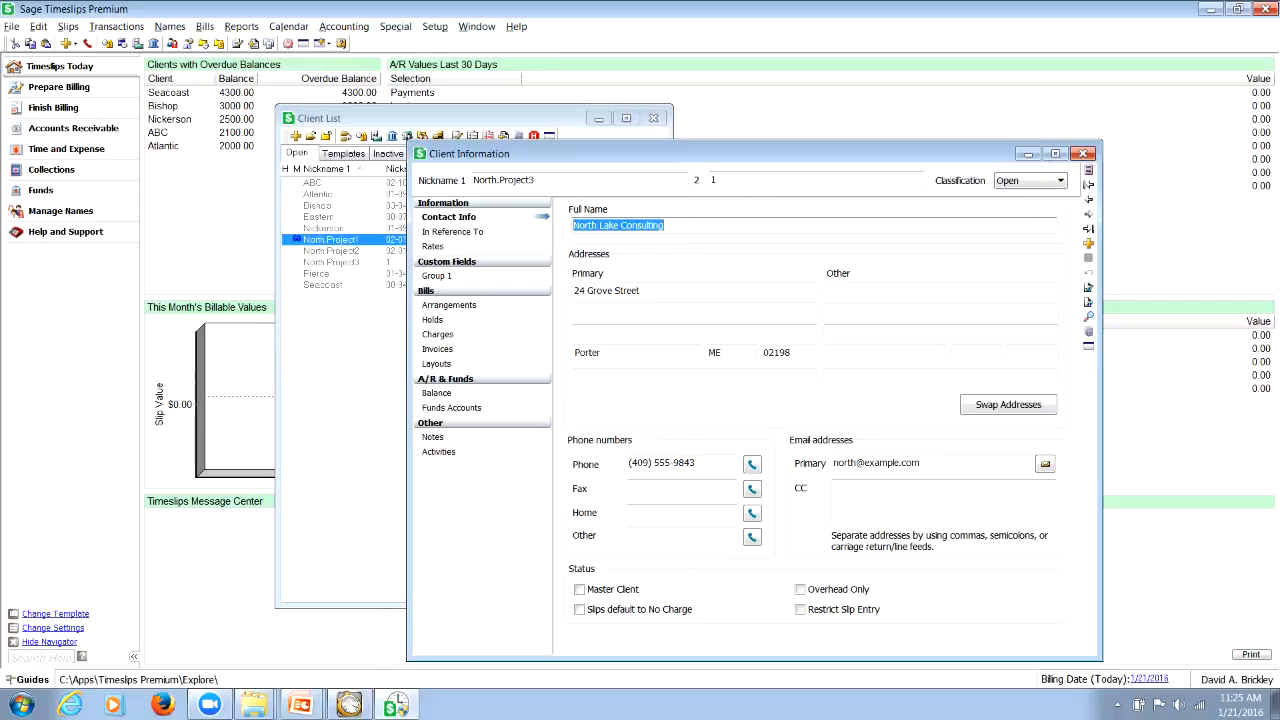
left_click(1083, 153)
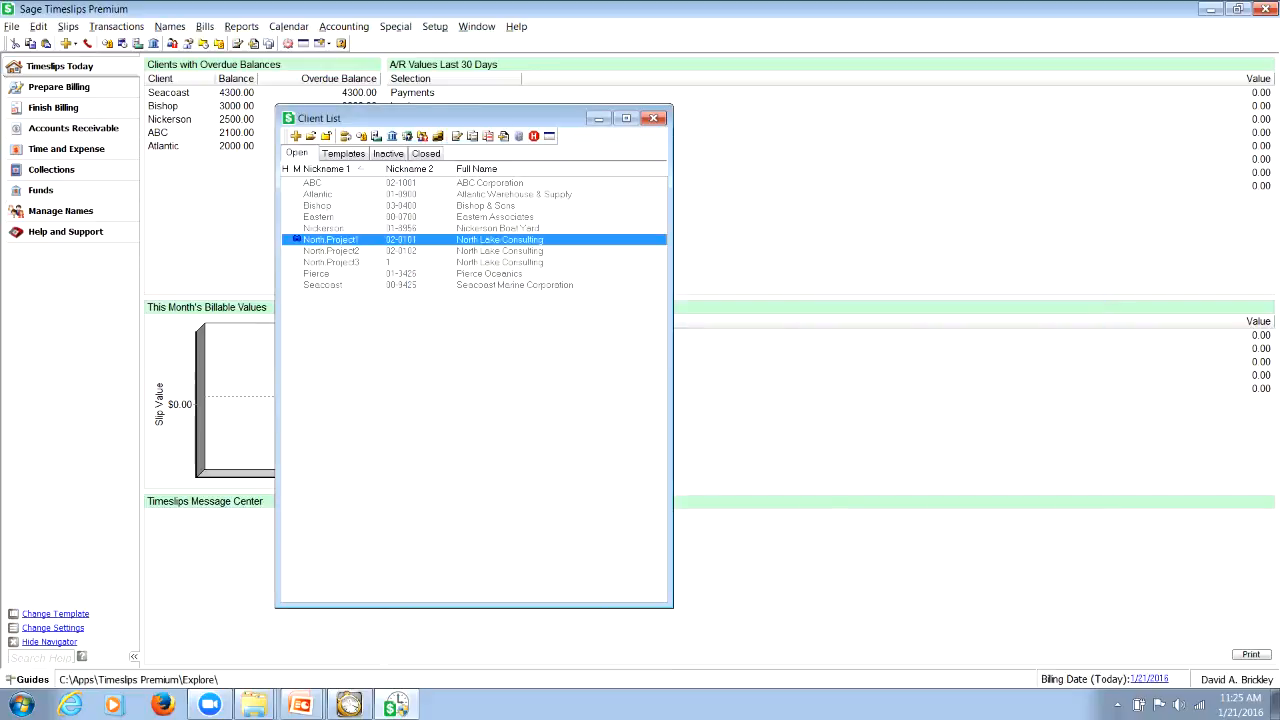
left_click(654, 118)
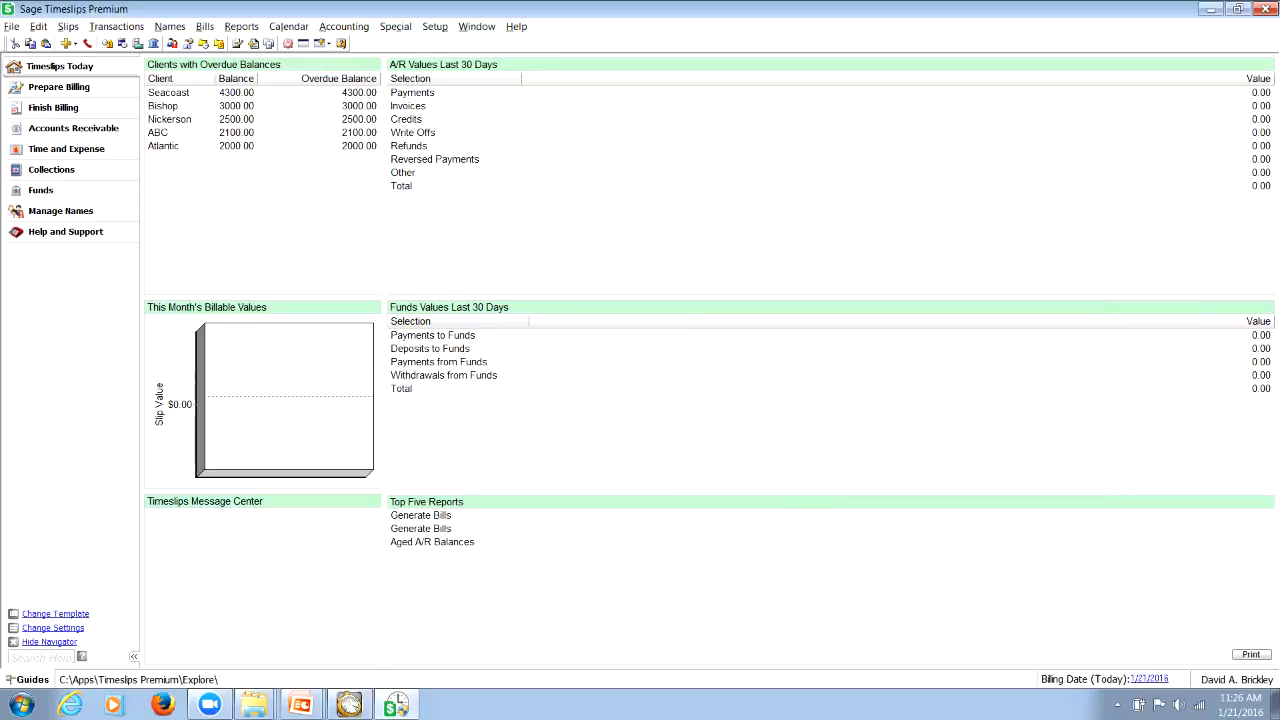
Start a new time slip, assign the timekeeper by initial, and choose North.Project3 as the client
left_click(66, 44)
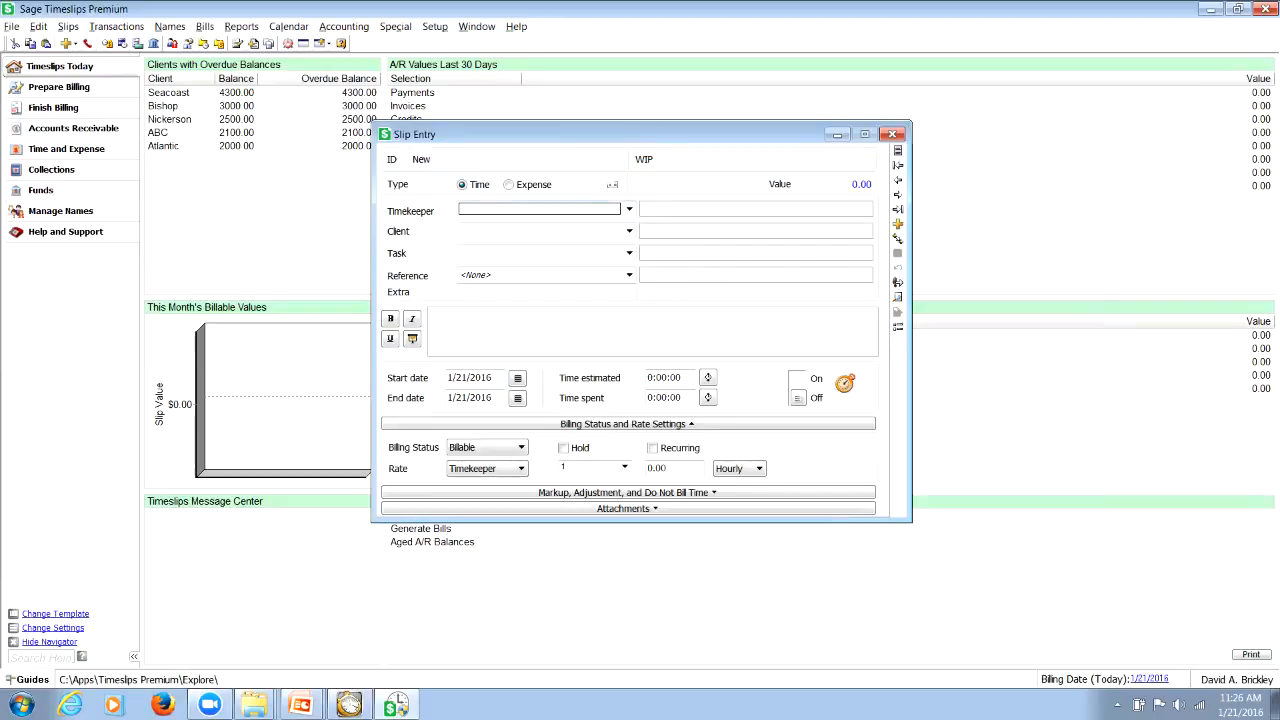
type("d")
key("Tab")
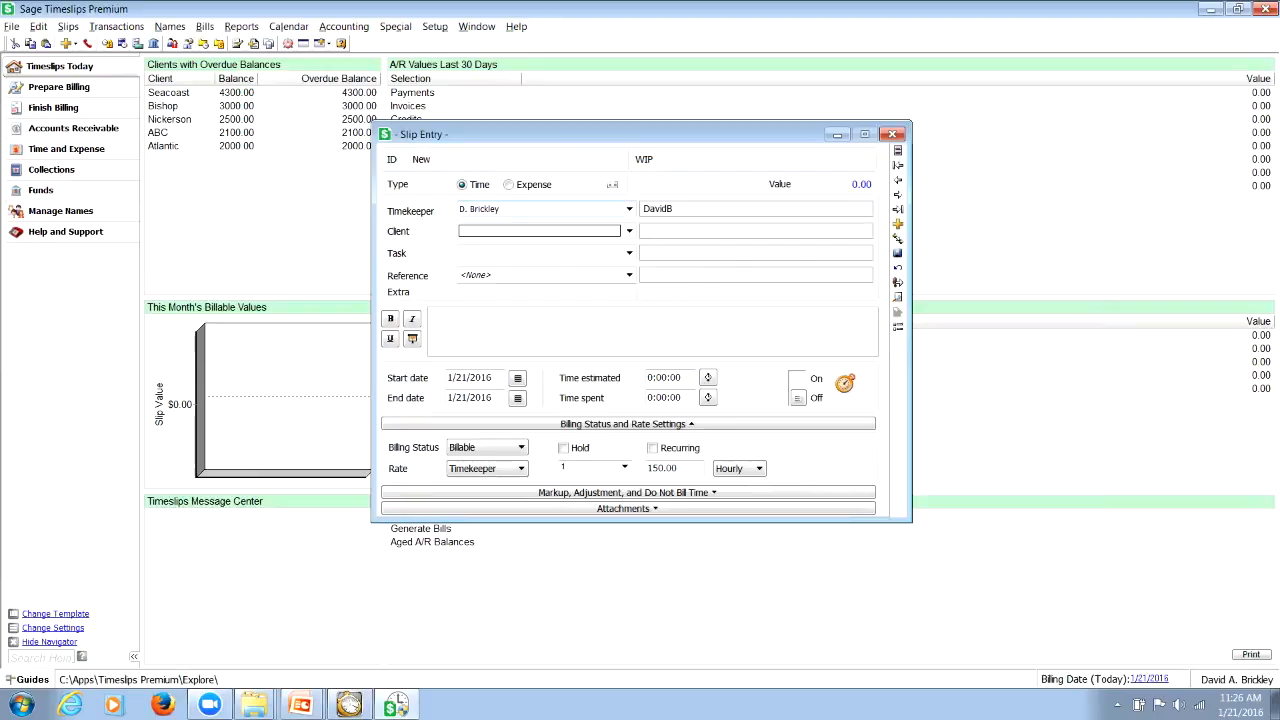
type("n")
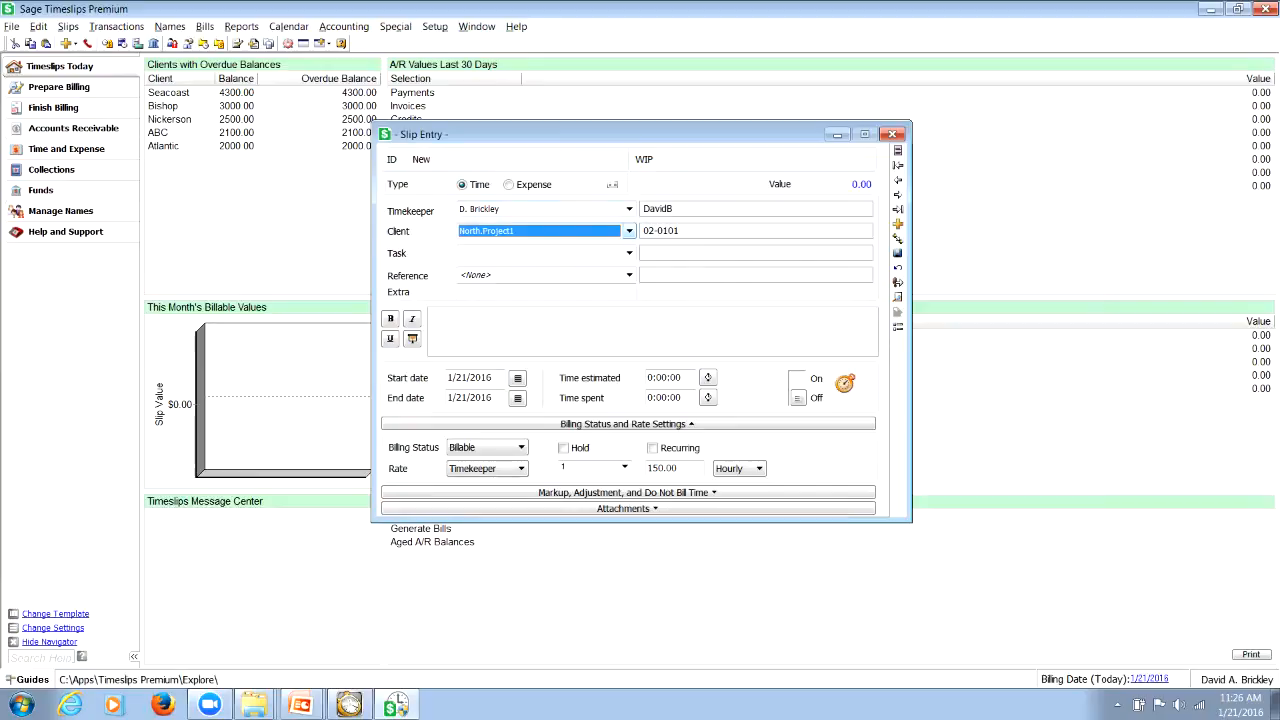
left_click(629, 231)
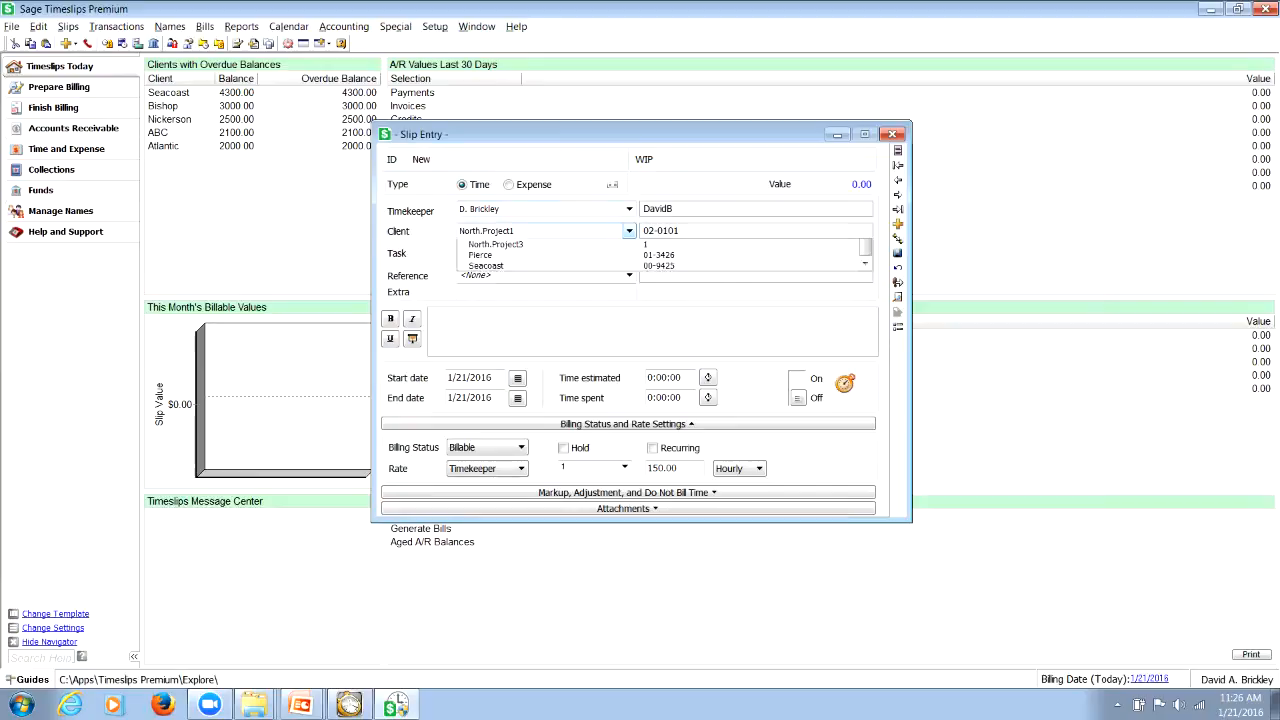
left_click(496, 298)
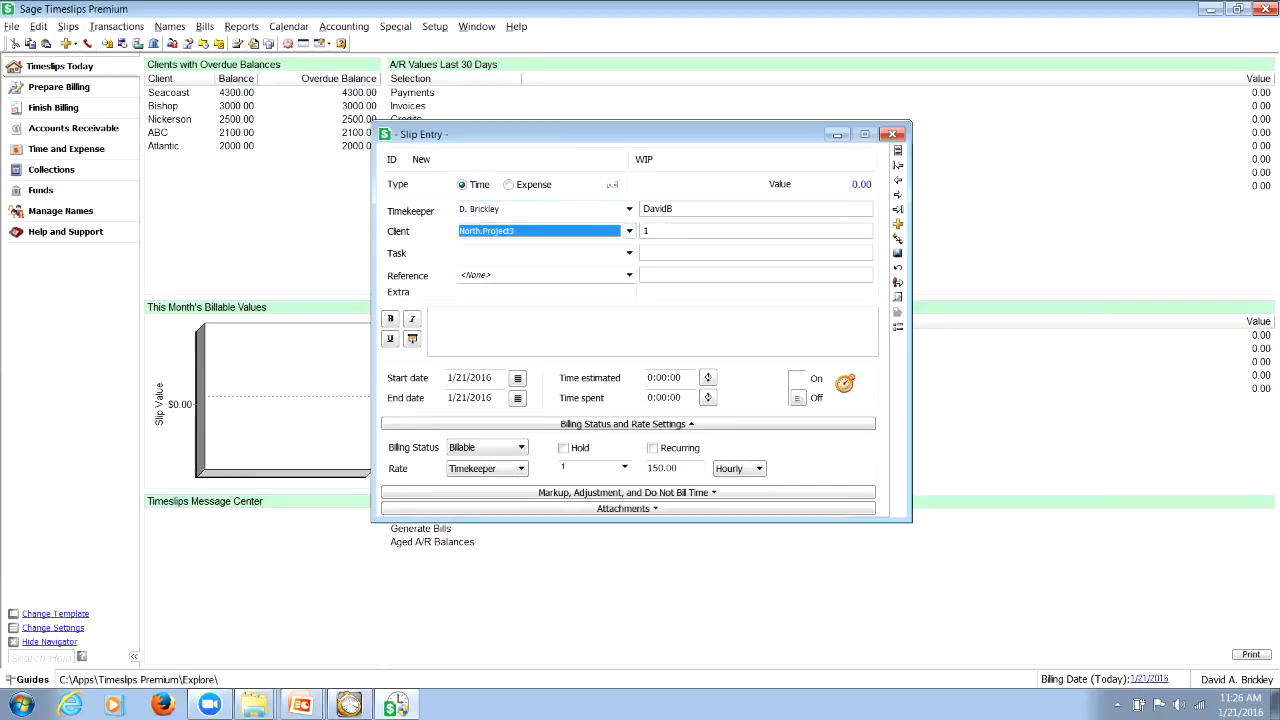
Browse the clients available for the slip and change its client to Bishop
left_click(629, 231)
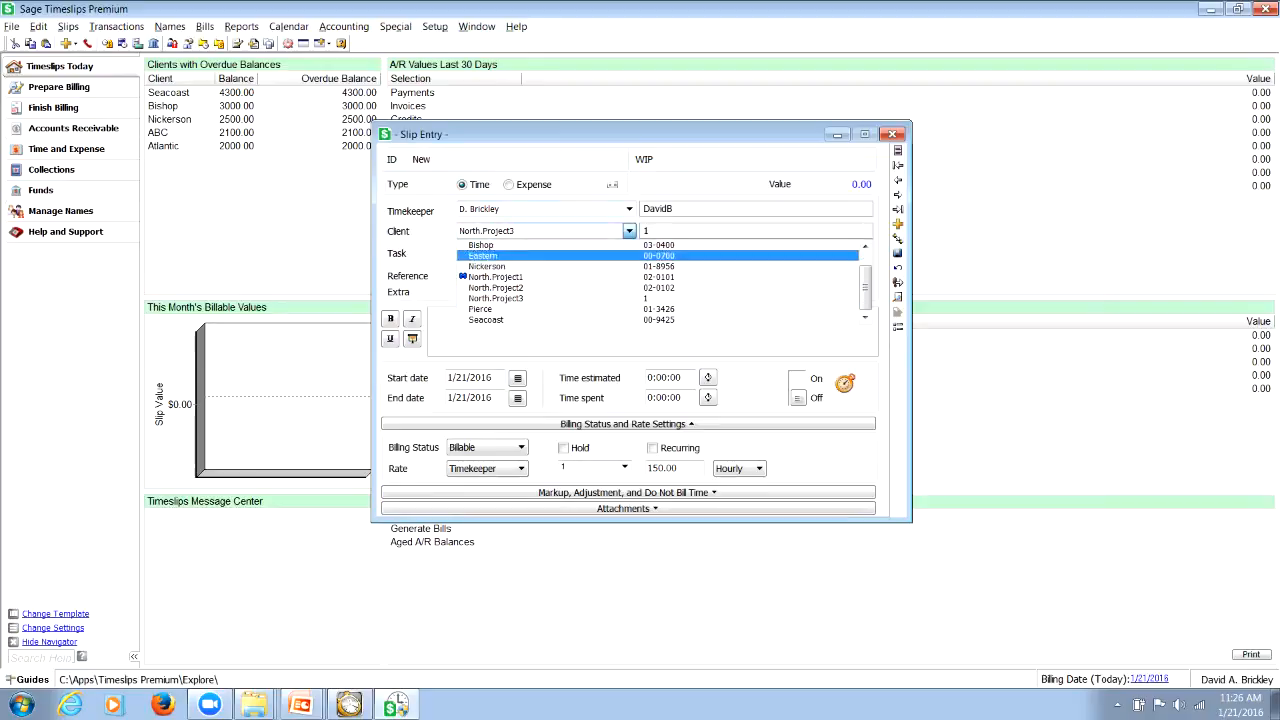
left_click_drag(866, 279, 866, 256)
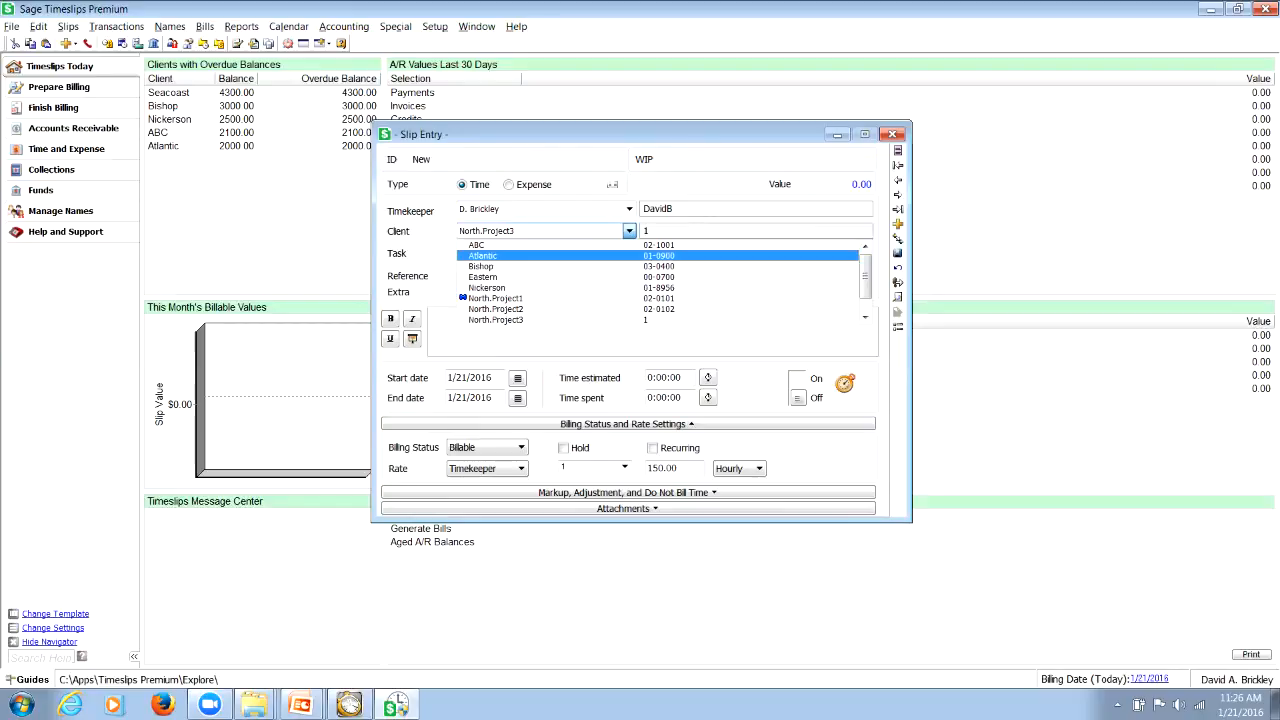
key("Tab")
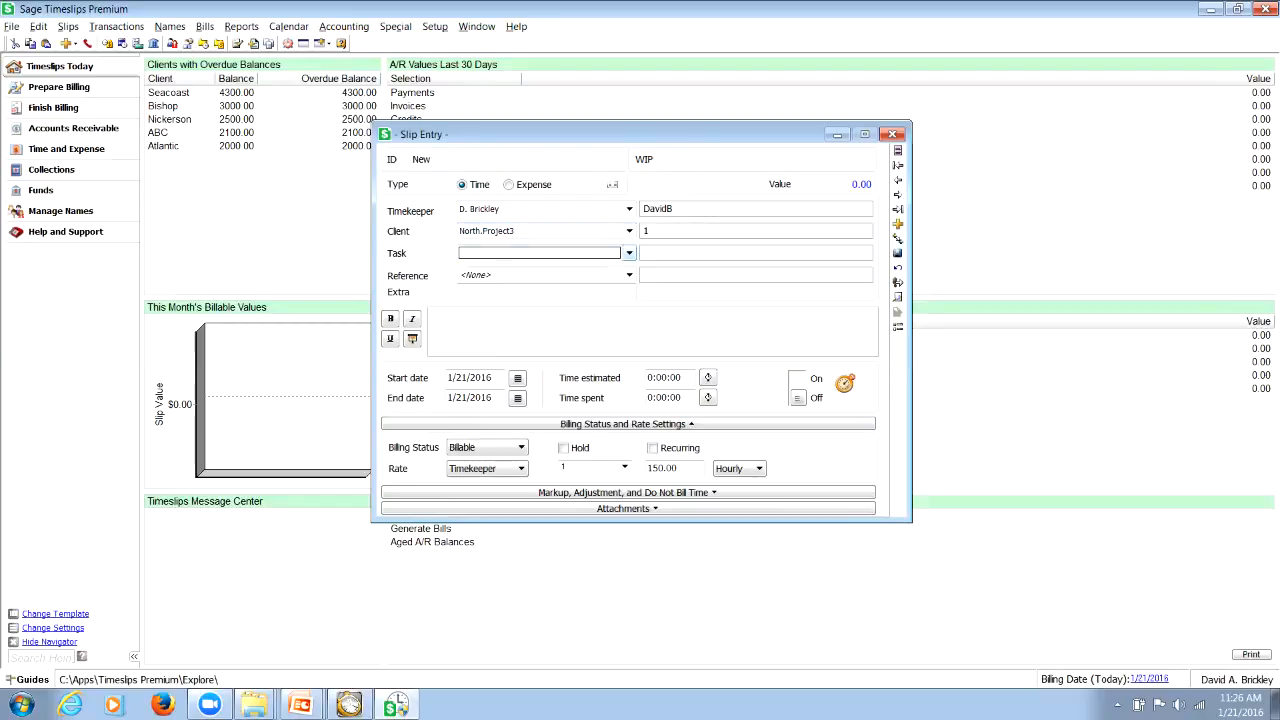
left_click(629, 231)
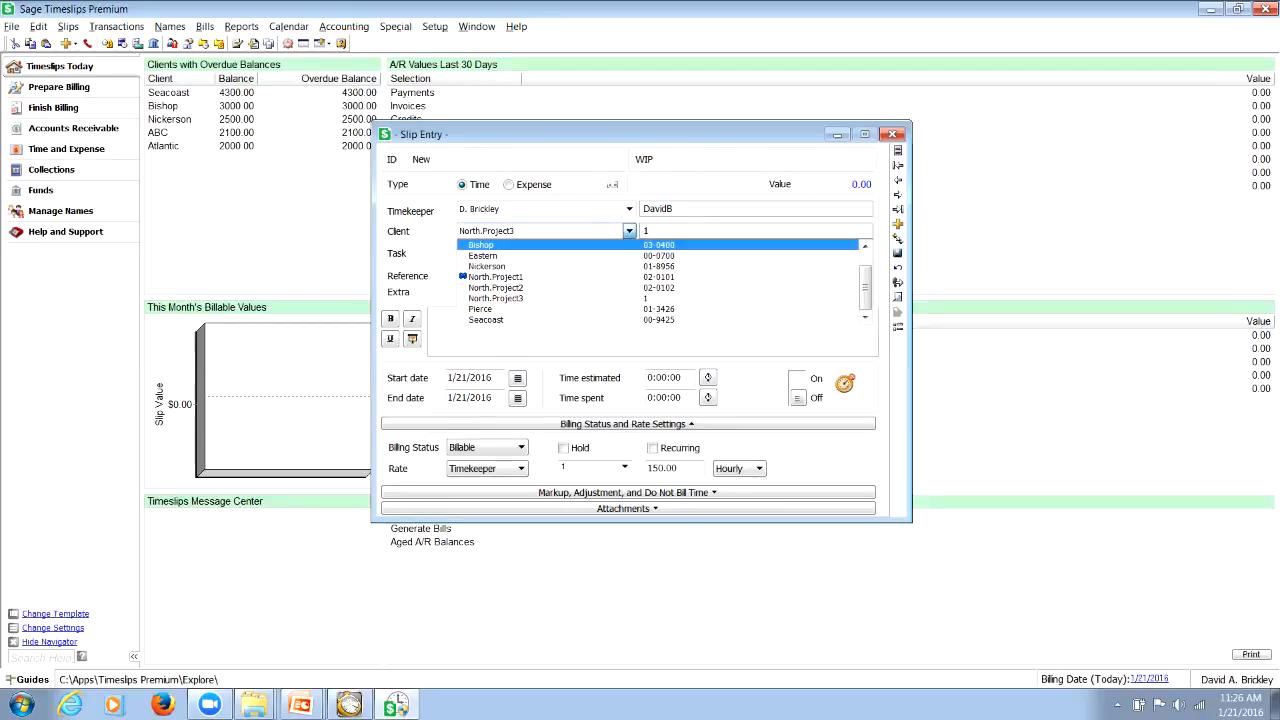
left_click(520, 245)
Change the slip's client to North.Project2 and check which references it offers
left_click(629, 231)
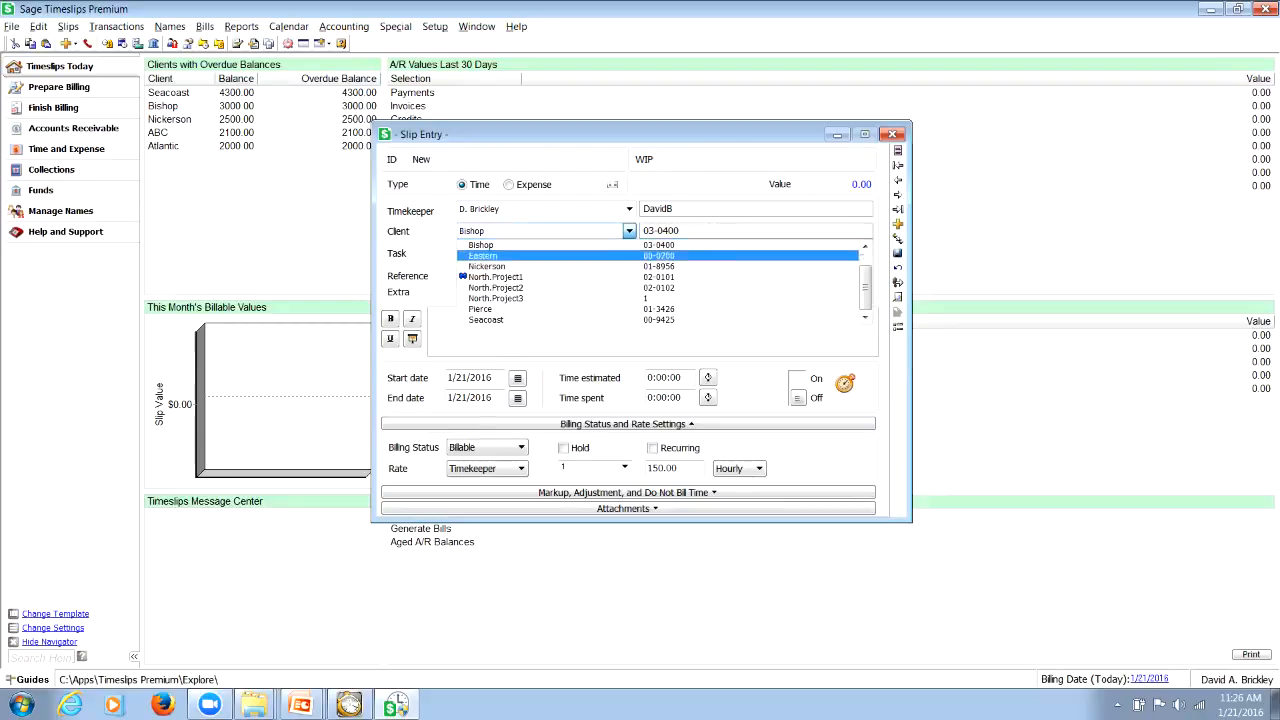
key("Down")
key("Down")
key("Down")
key("Return")
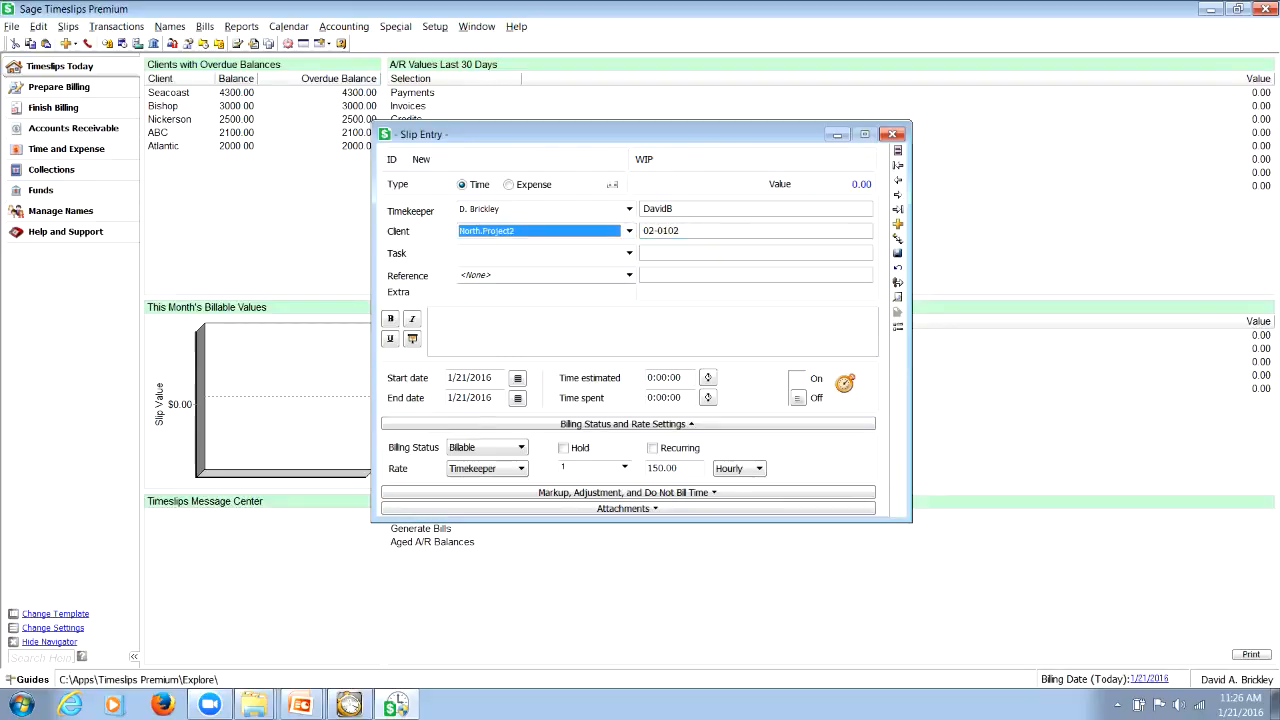
left_click(629, 275)
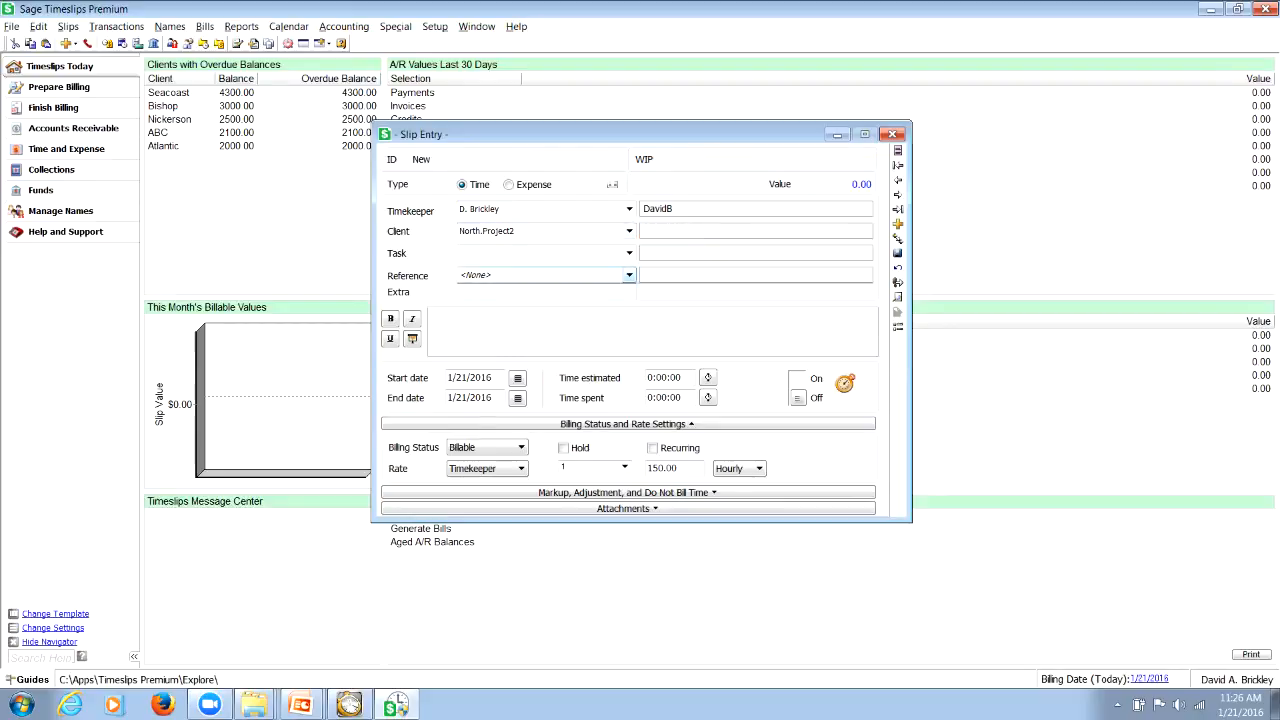
Set the slip's client to ABC and its reference to Bismark v. ABC
left_click(629, 231)
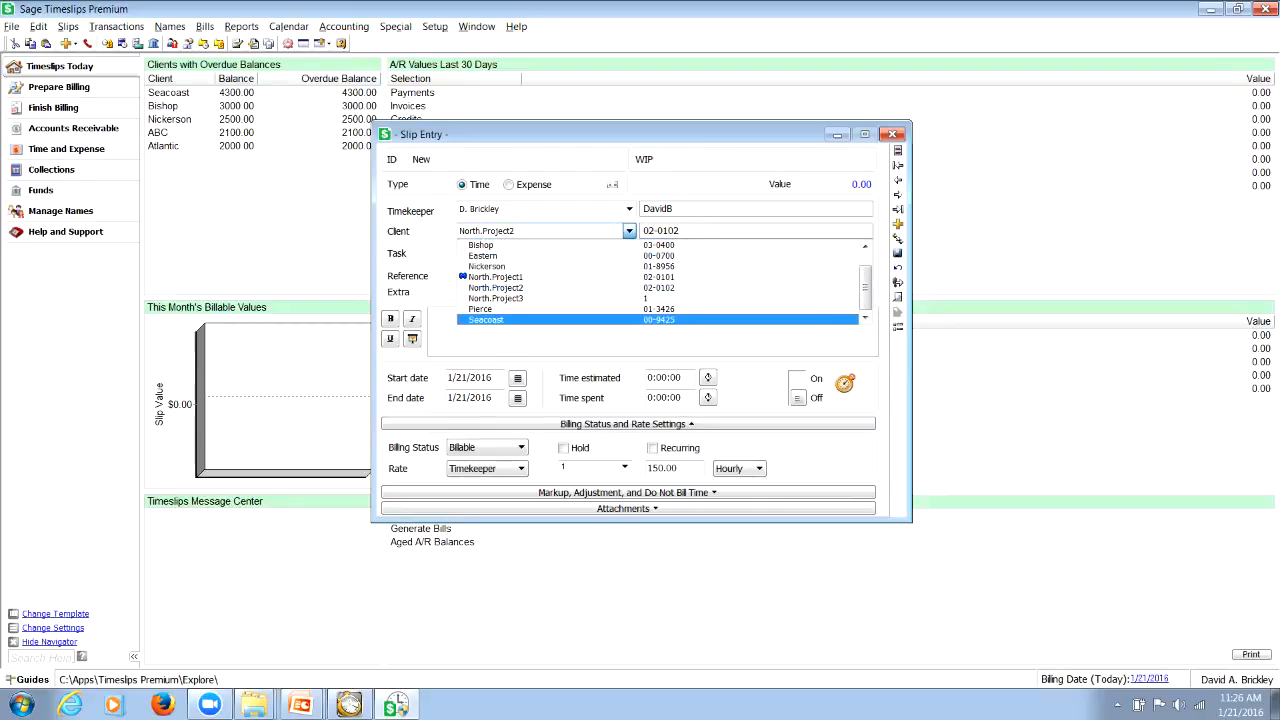
left_click_drag(865, 289, 865, 275)
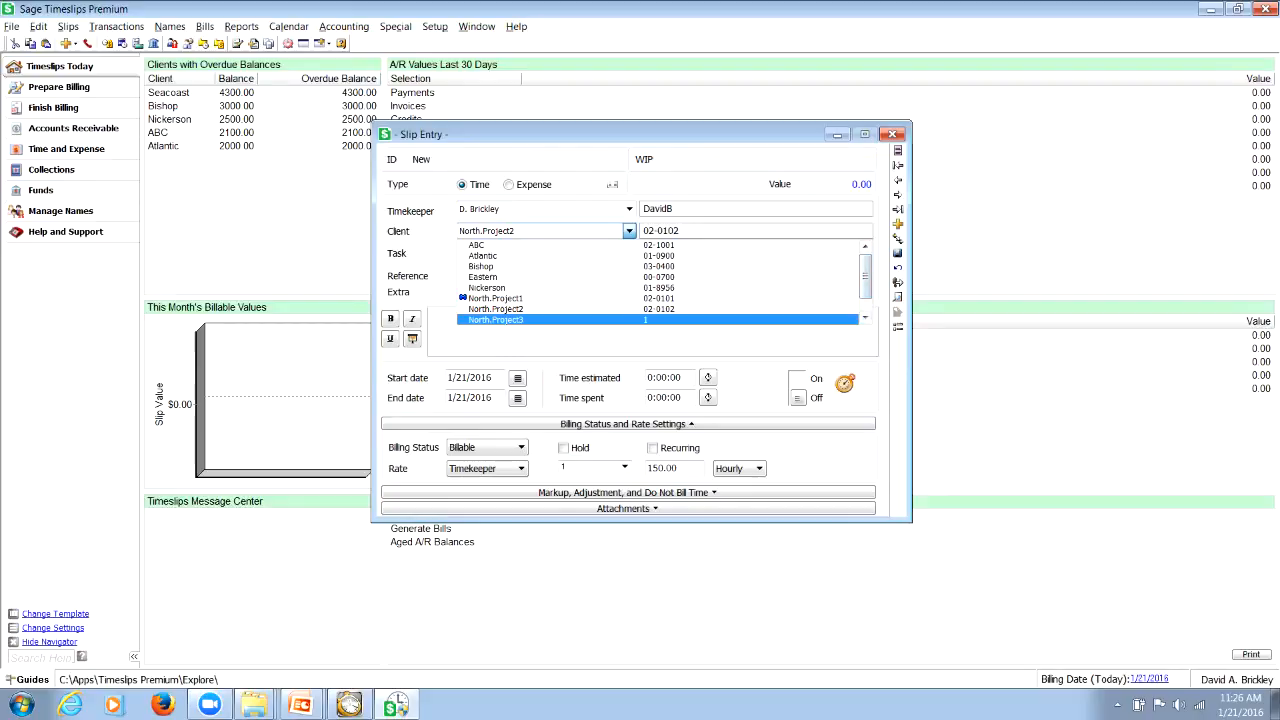
left_click(480, 245)
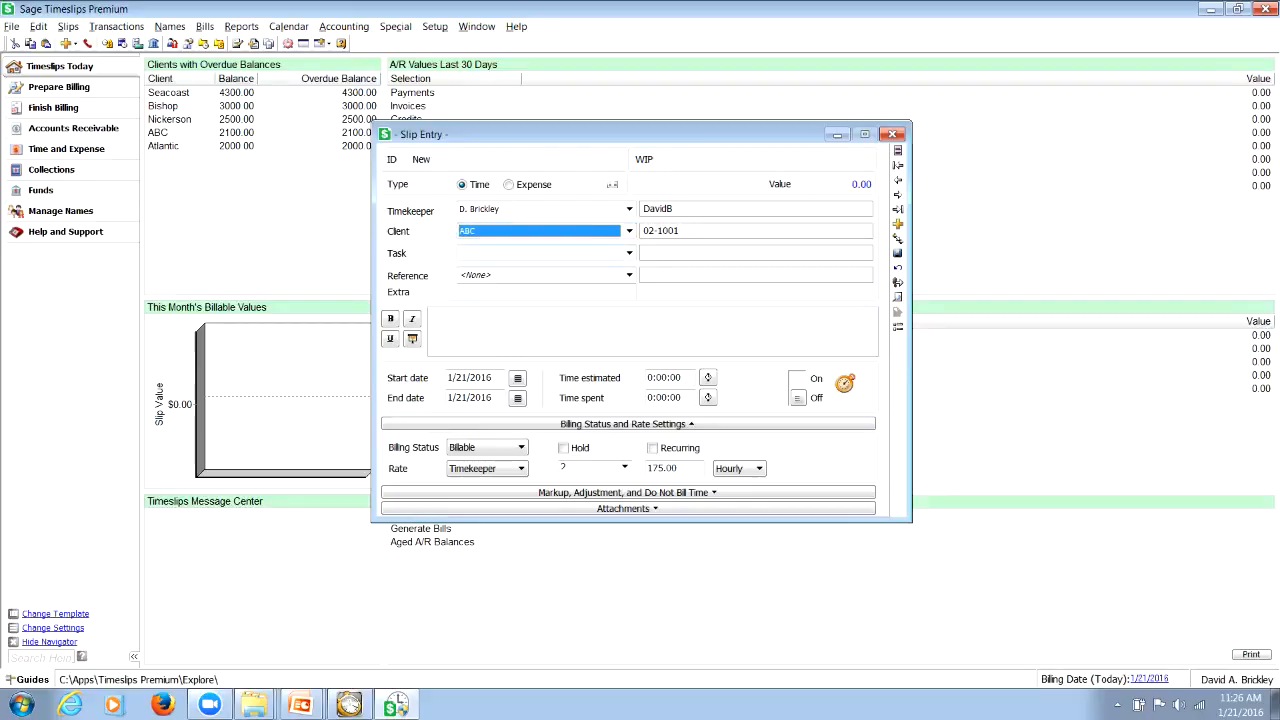
left_click(629, 275)
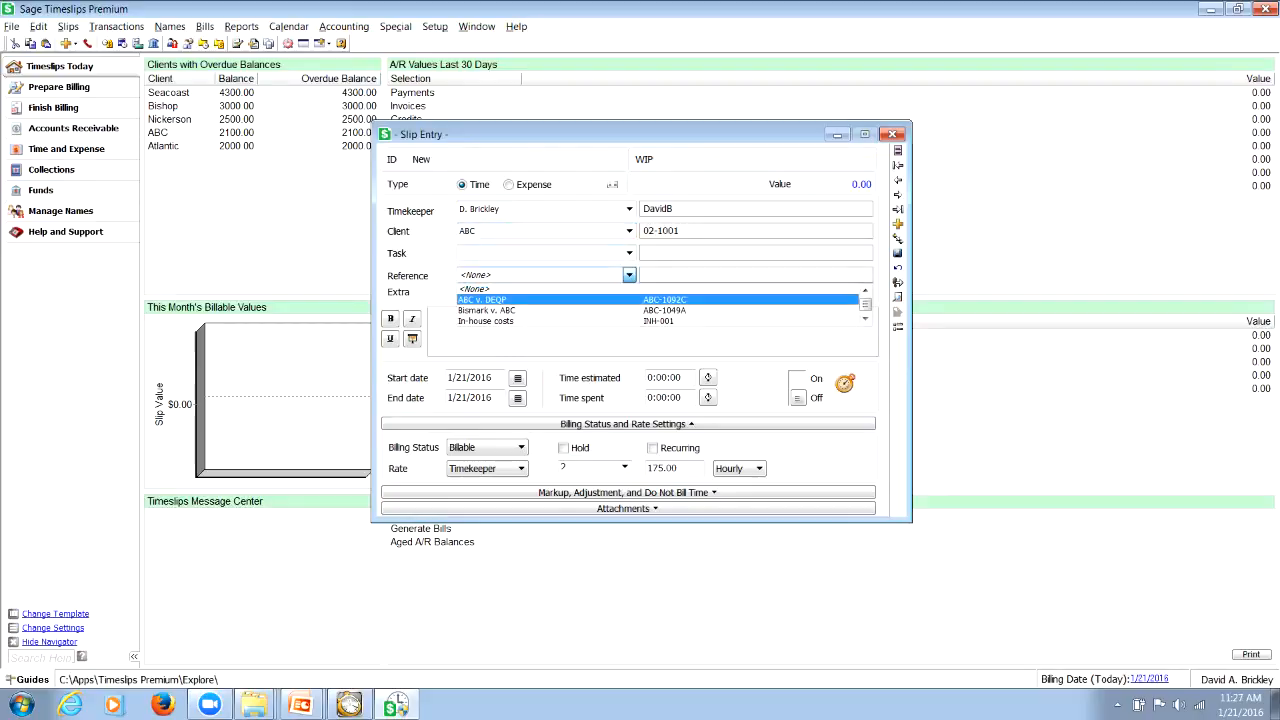
key("Down")
key("Down")
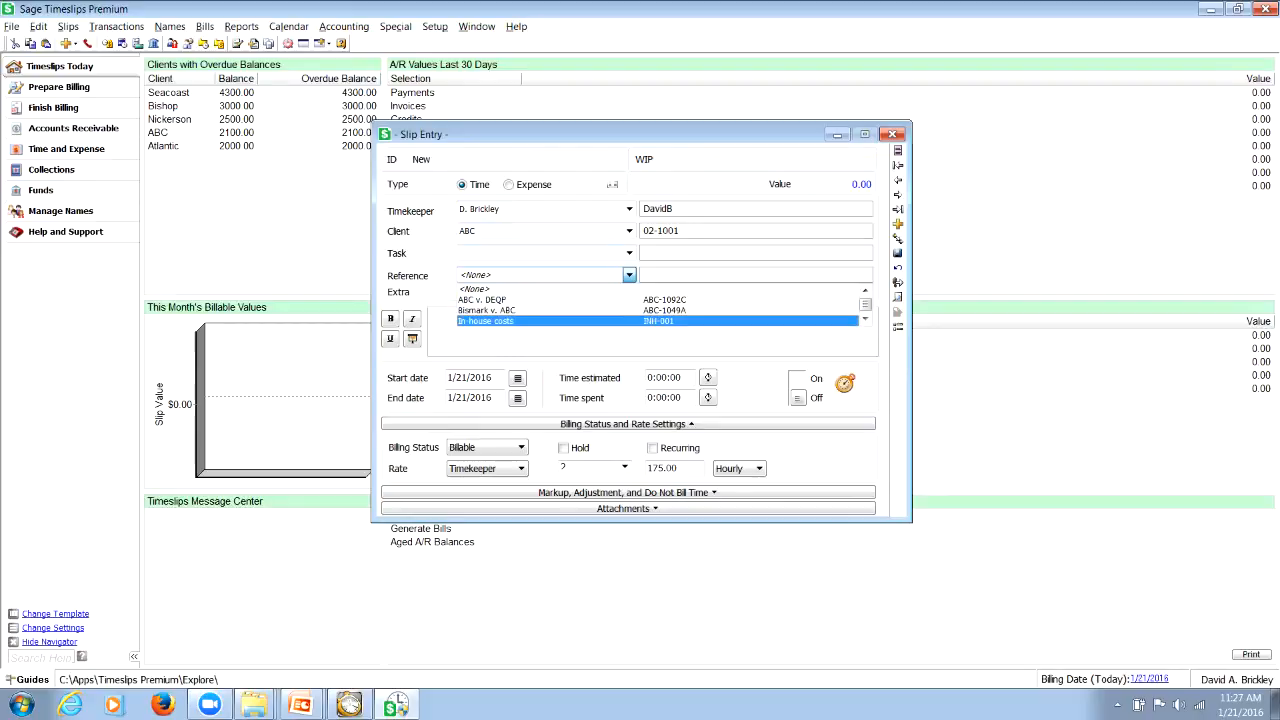
key("Up")
key("Up")
key("Down")
key("Return")
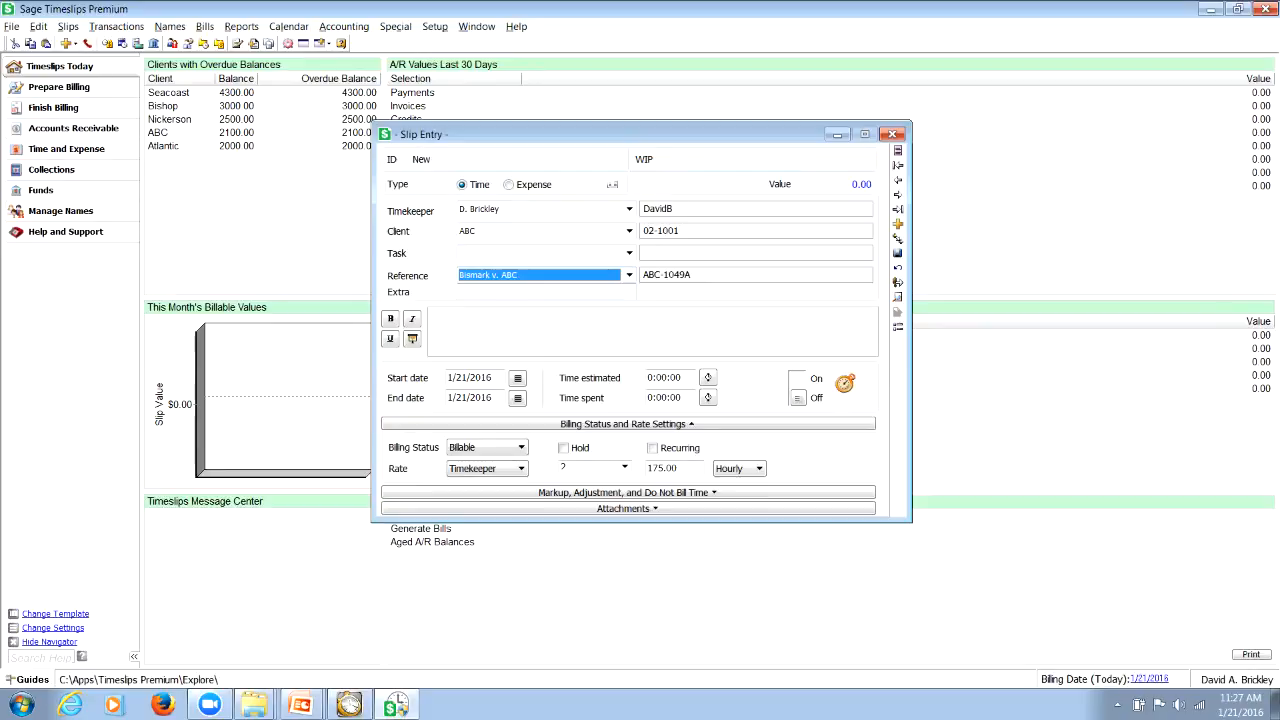
Examine the references available for the ABC client, including ABC v. DEQP, and keep Bismark v. ABC selected
left_click(629, 275)
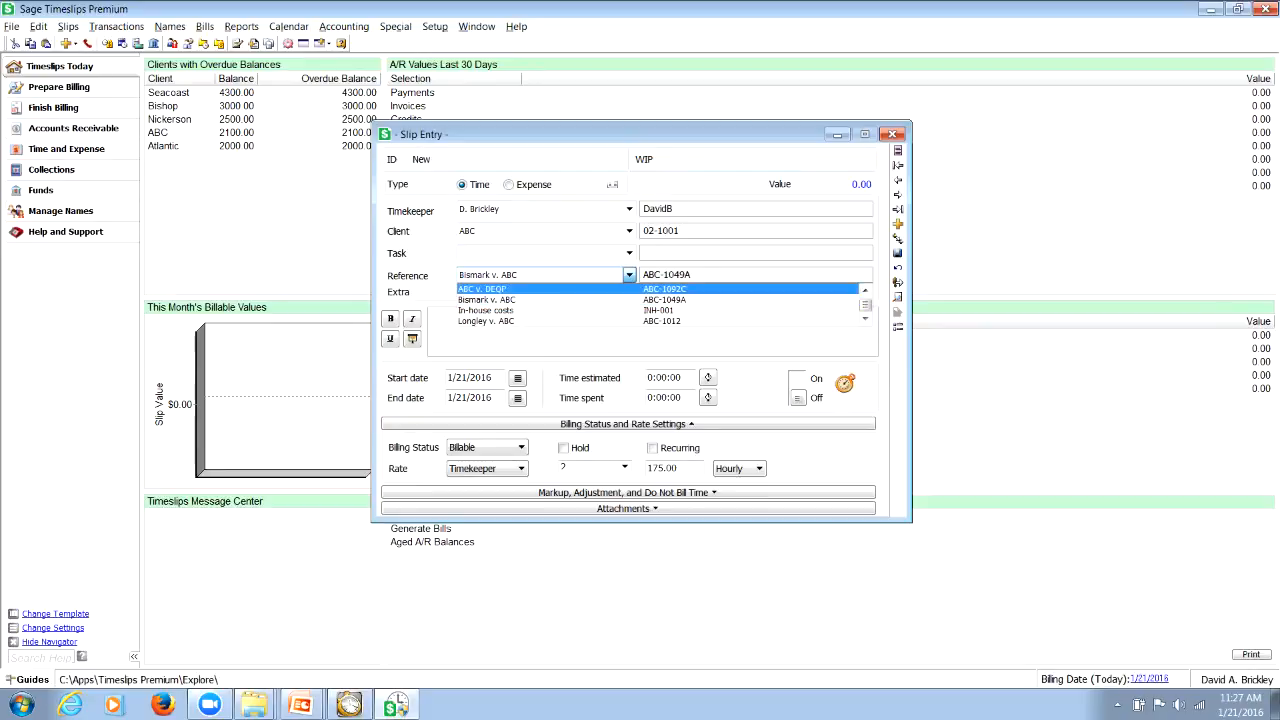
key("Up")
key("Up")
key("Up")
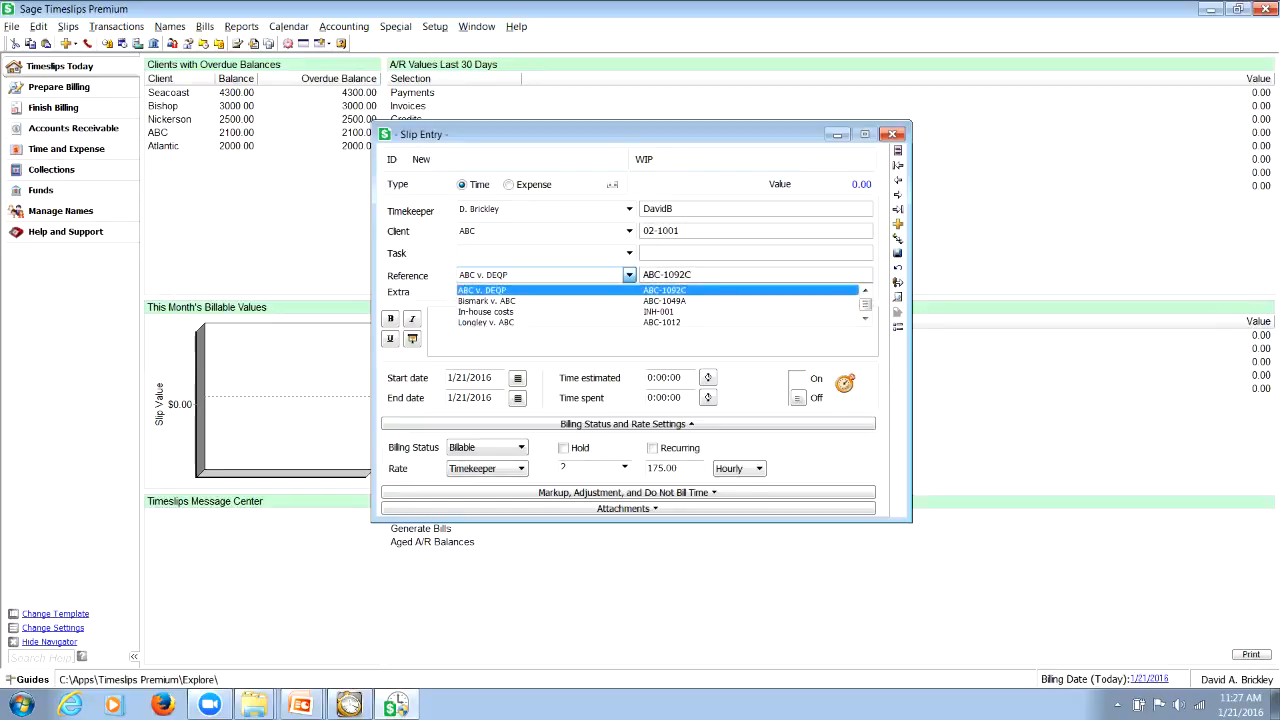
key("Down")
key("Down")
key("Down")
key("Down")
key("Up")
key("Up")
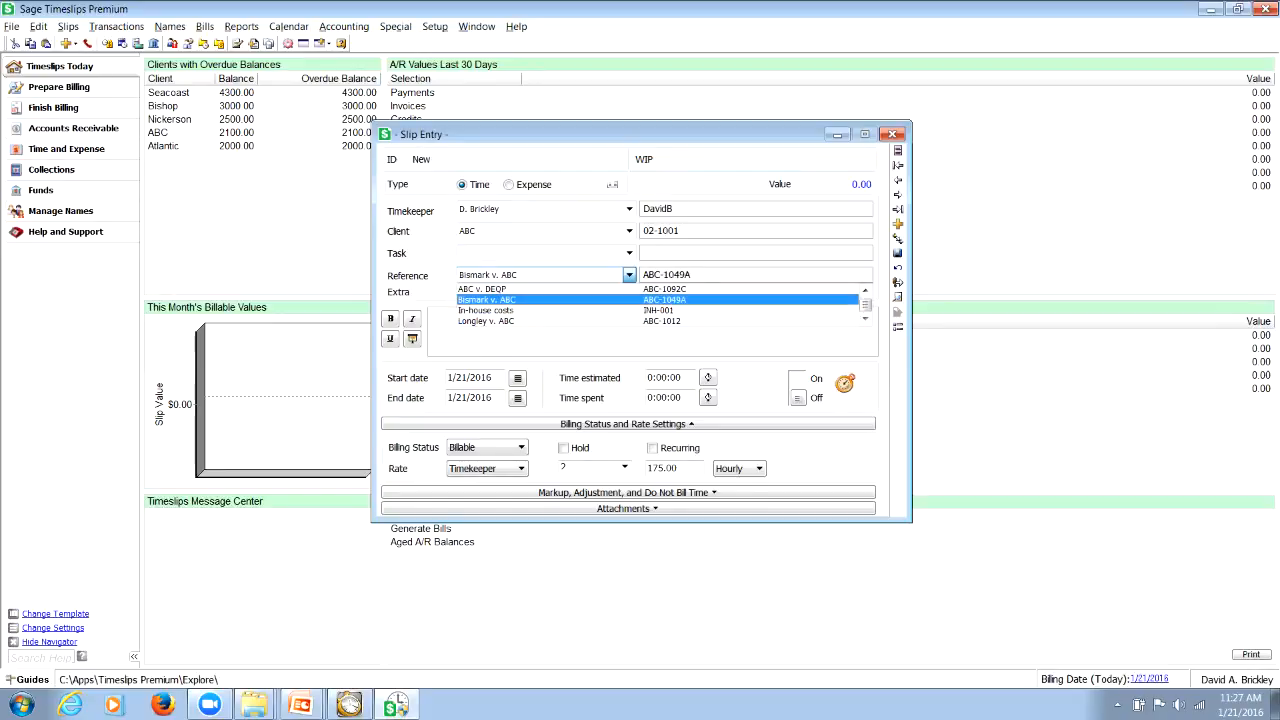
key("Return")
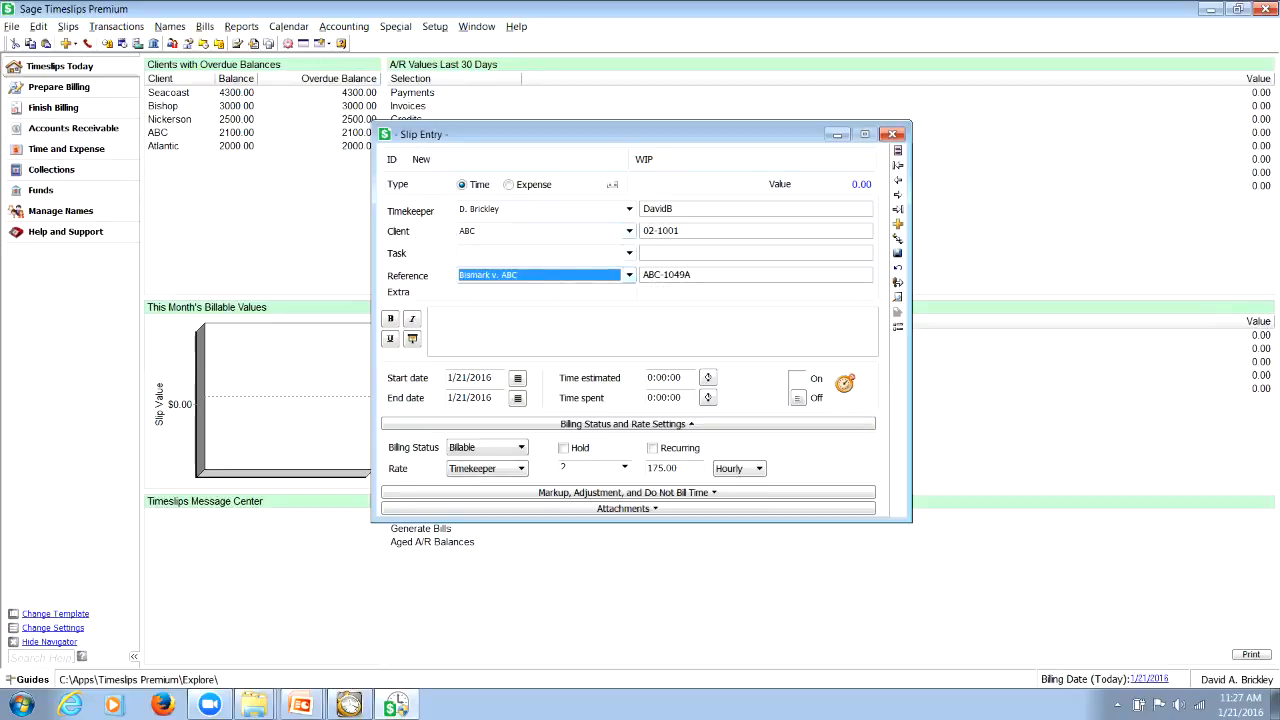
Switch the slip's client to North.Project1 and check whether it has any references
left_click(629, 230)
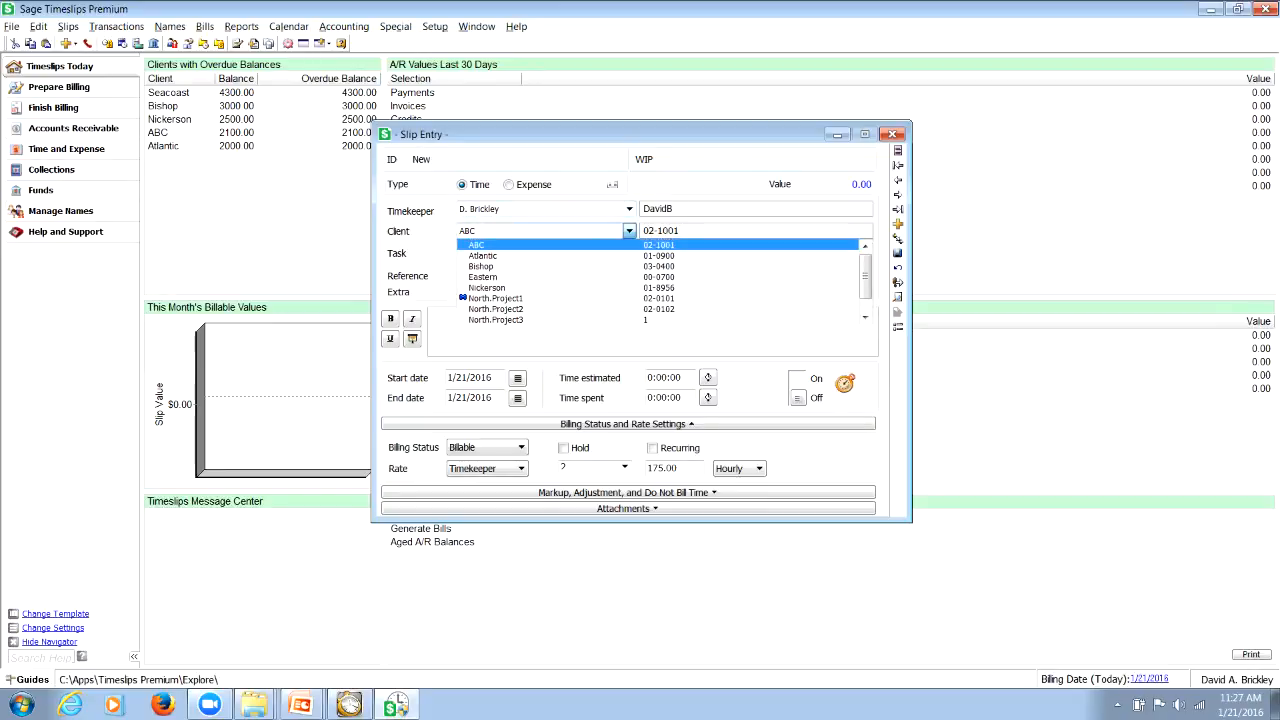
left_click(496, 298)
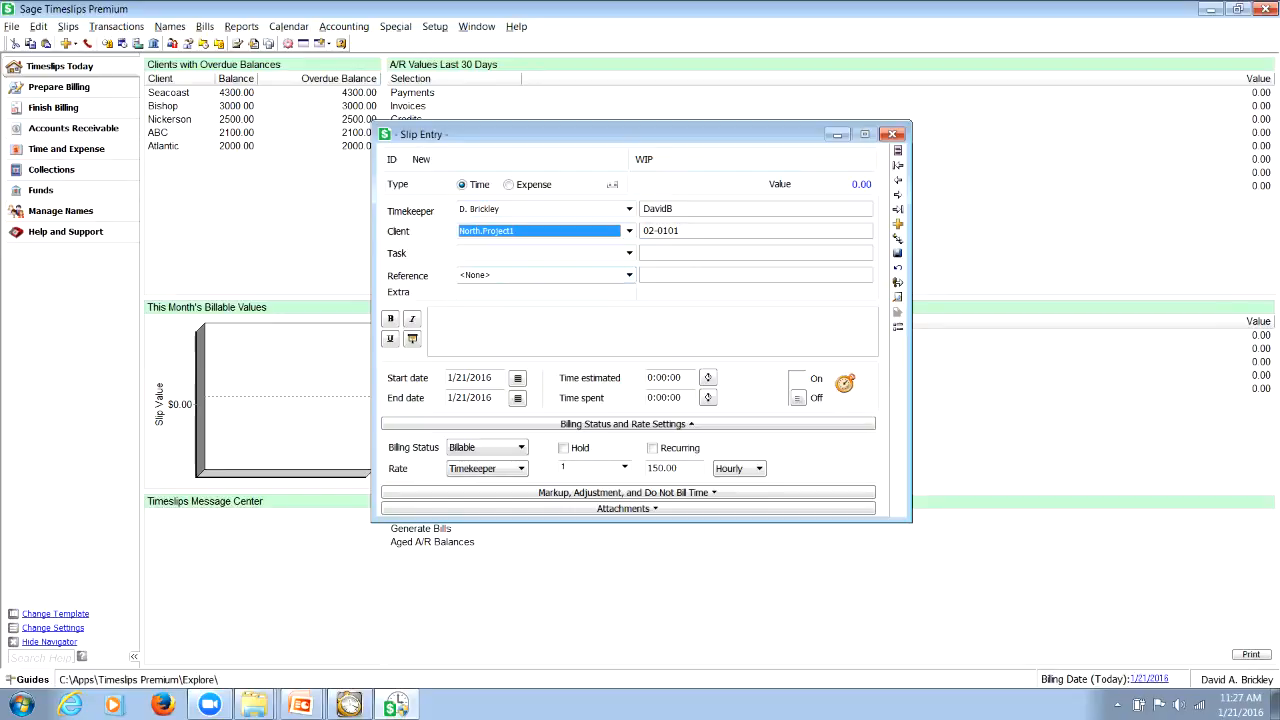
left_click(629, 275)
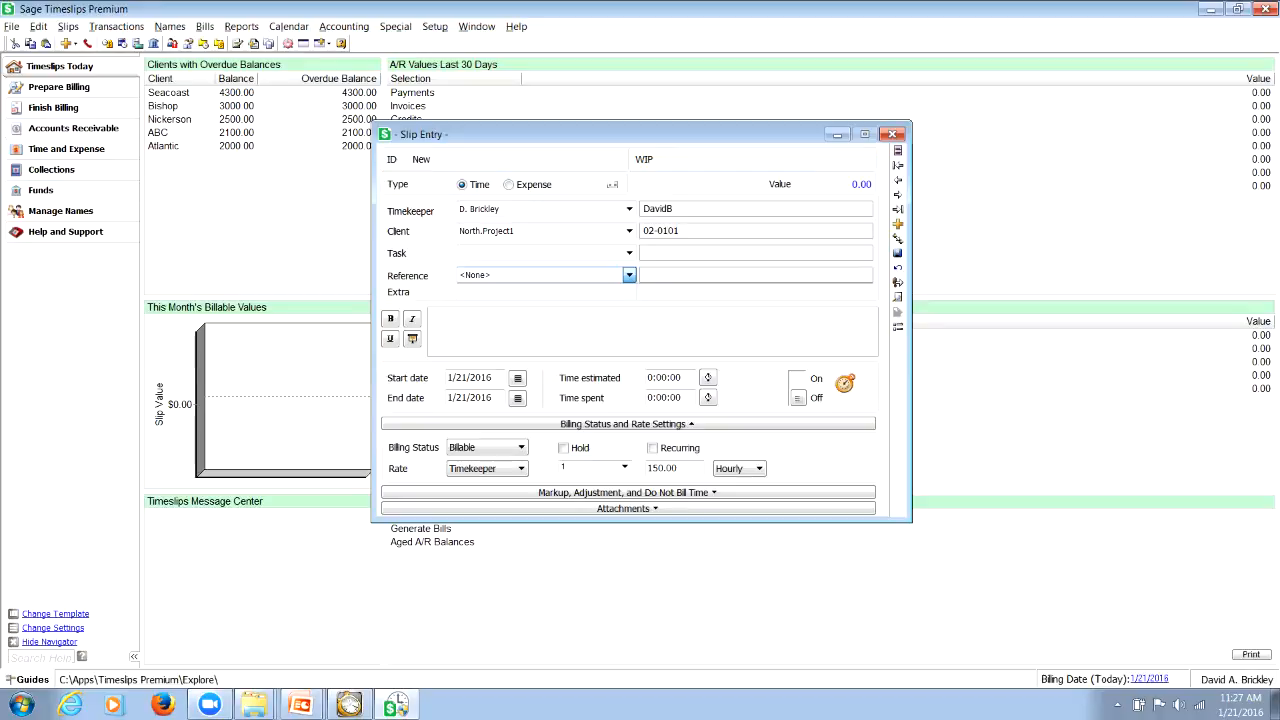
left_click(629, 231)
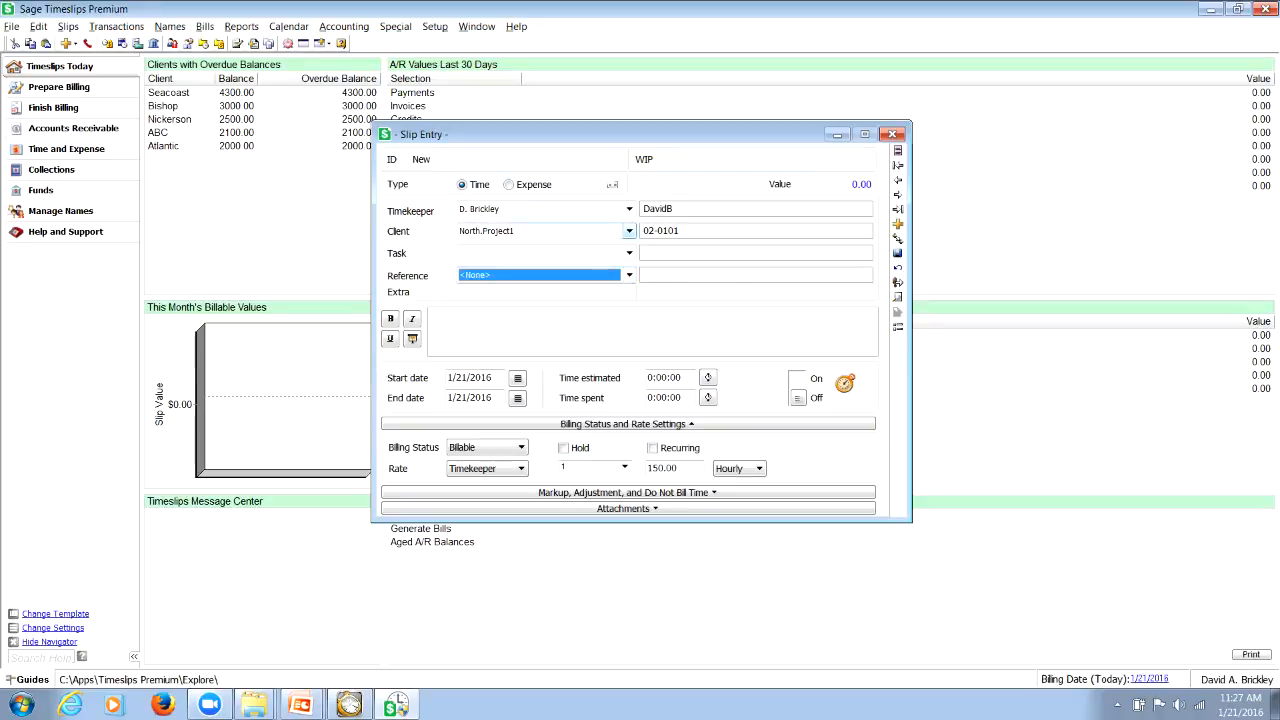
Return the slip's client to ABC and review its list of references again
left_click(629, 231)
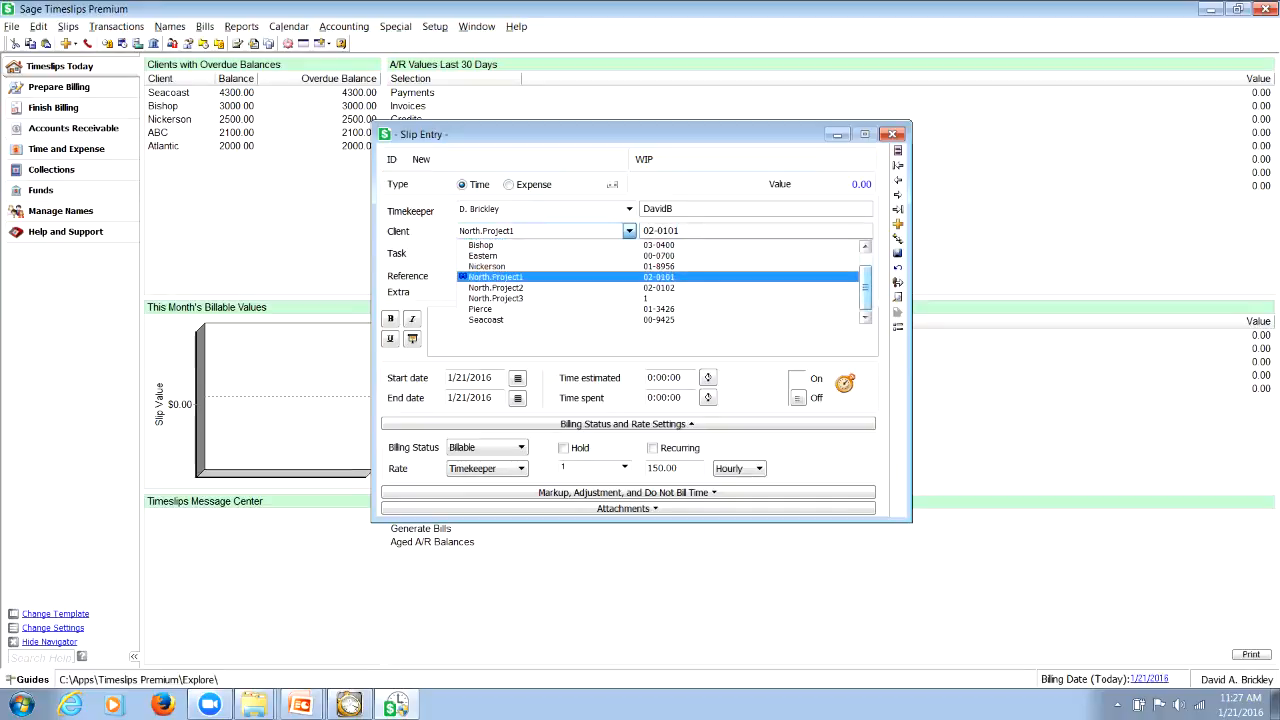
left_click_drag(865, 288, 865, 272)
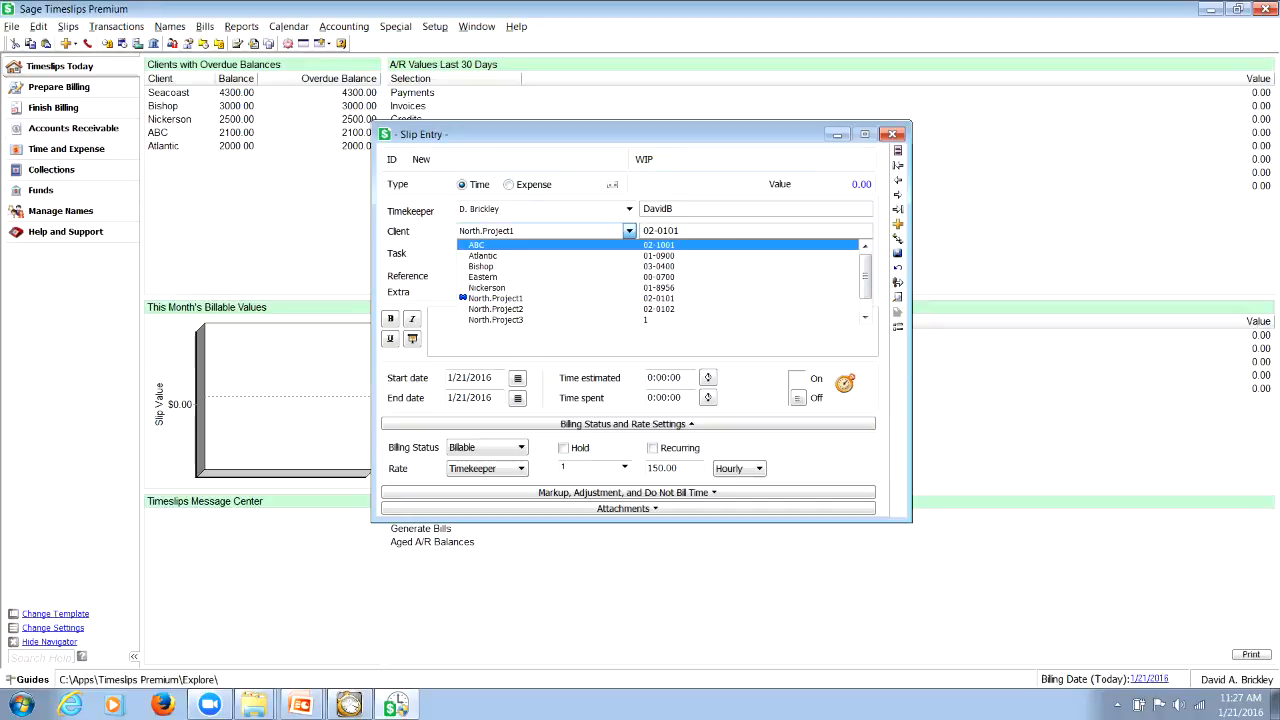
key("Return")
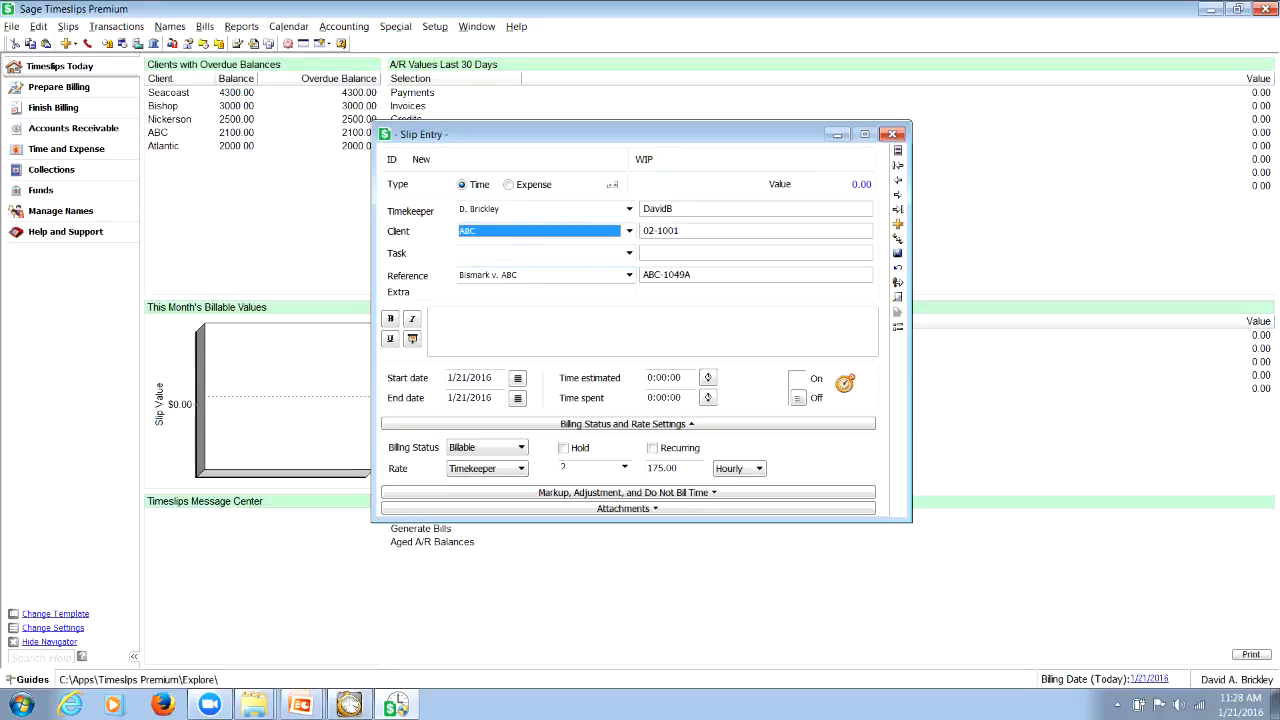
left_click(629, 275)
left_click(629, 275)
left_click(629, 275)
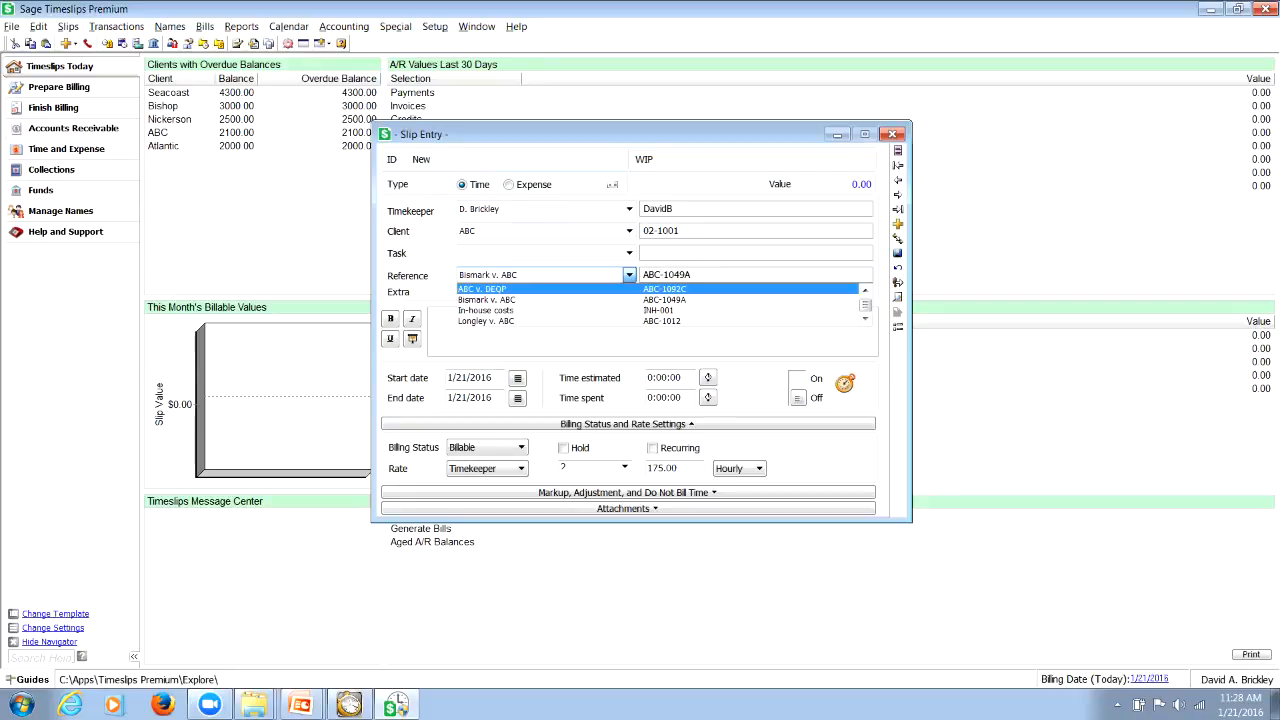
Leave the reference choice as it is and change the slip's client to Atlantic
left_click(629, 275)
left_click(629, 231)
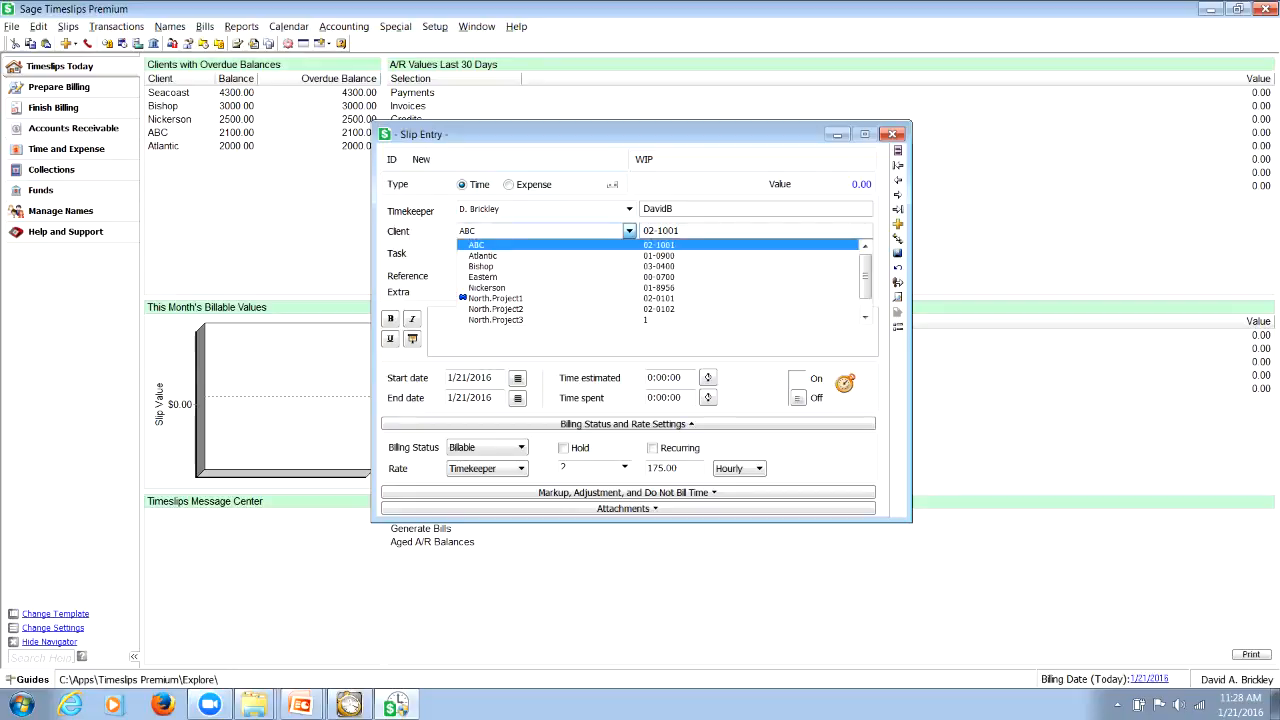
left_click(483, 256)
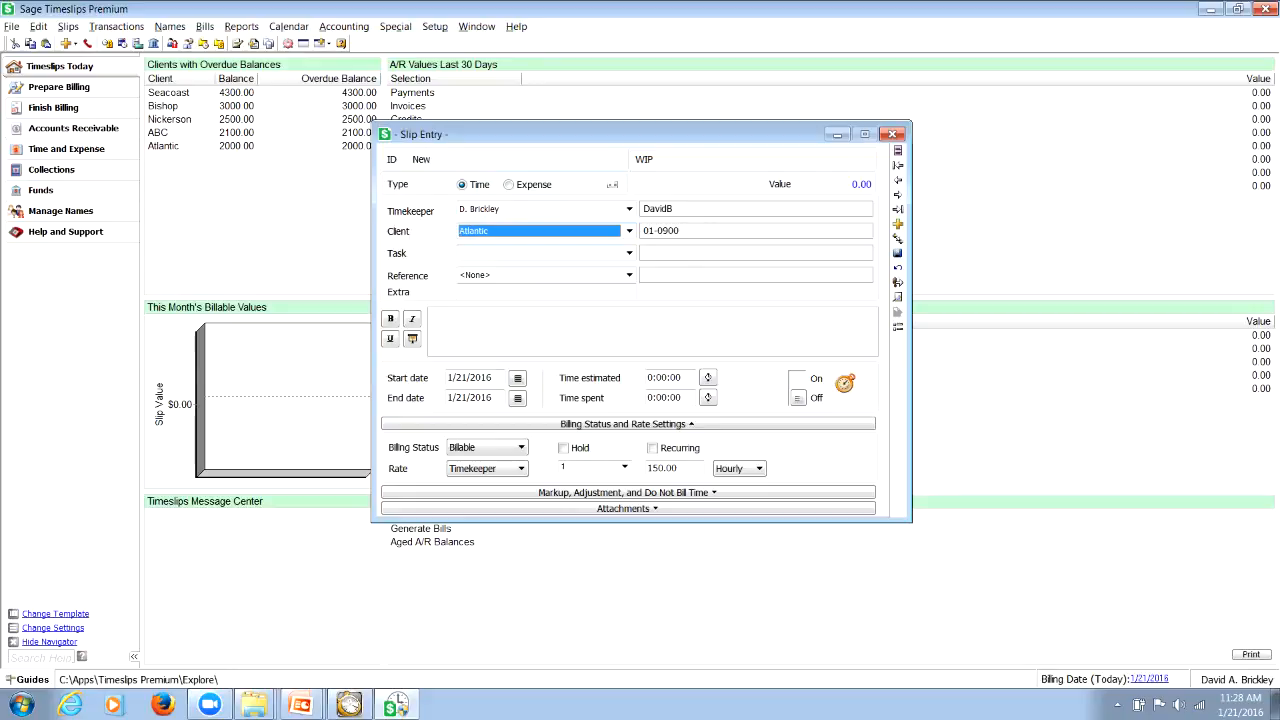
Change the slip's client to North.Project3 and close the slip entry without saving it
key("e")
key("n")
left_click(629, 231)
left_click(490, 277)
key("Down")
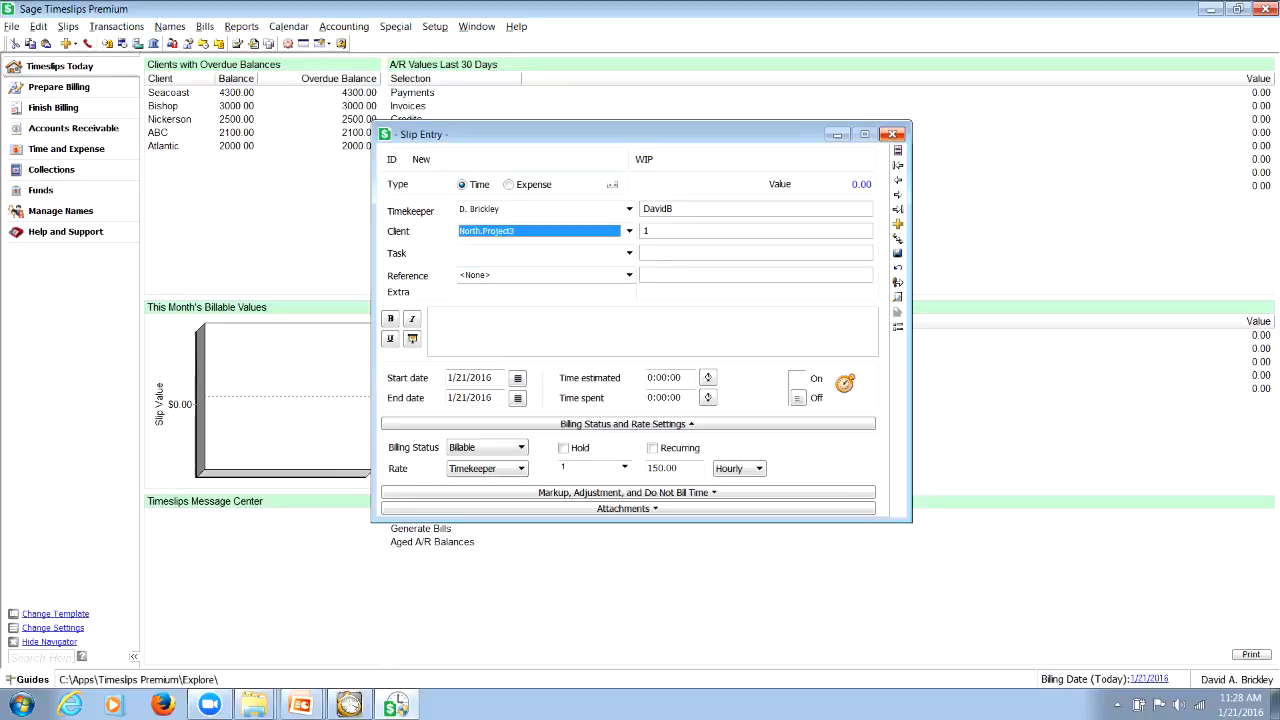
left_click(892, 134)
left_click(694, 384)
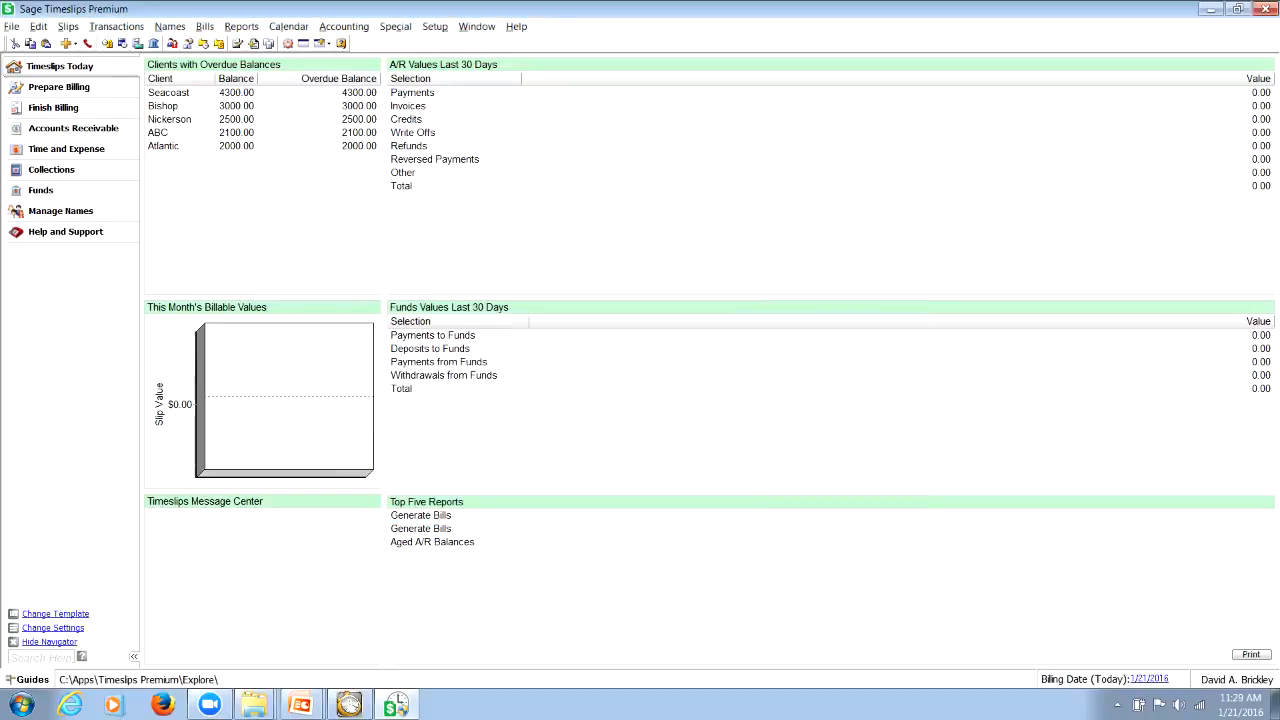
Open the client information list, sort it by Nickname 2 and by Full Name, and jump to Pierce Oceanics
left_click(170, 26)
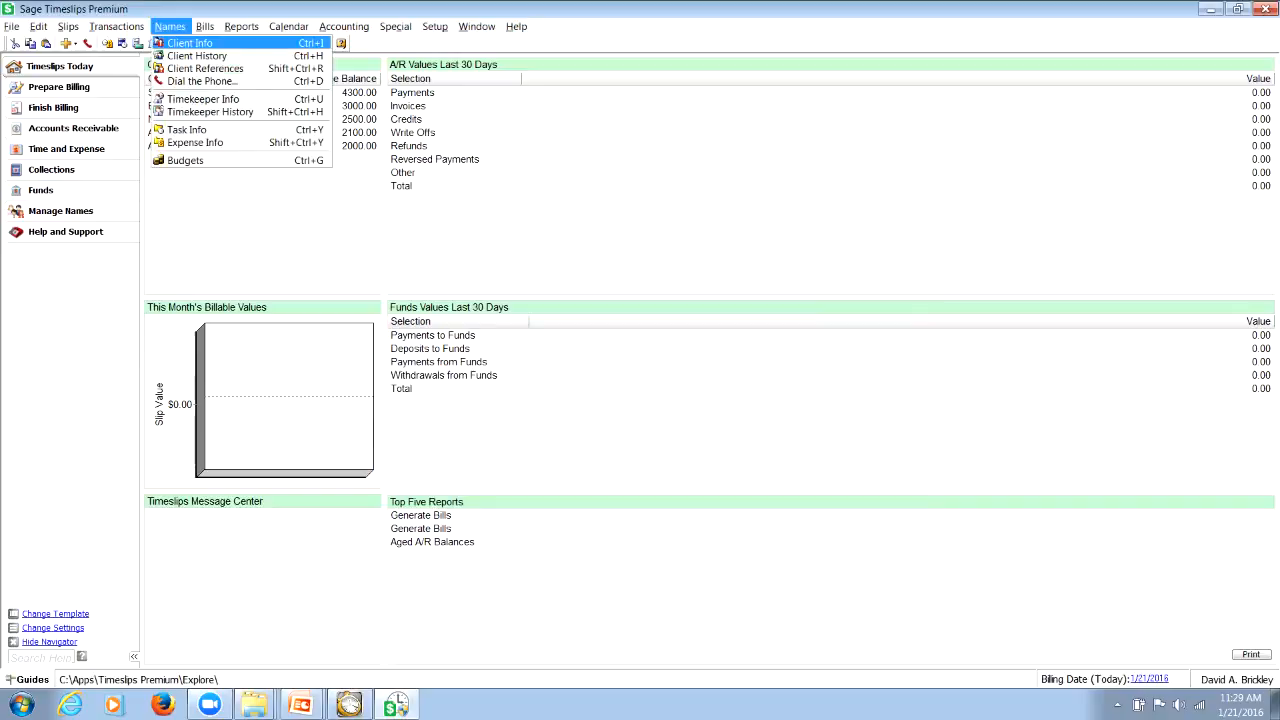
left_click(200, 41)
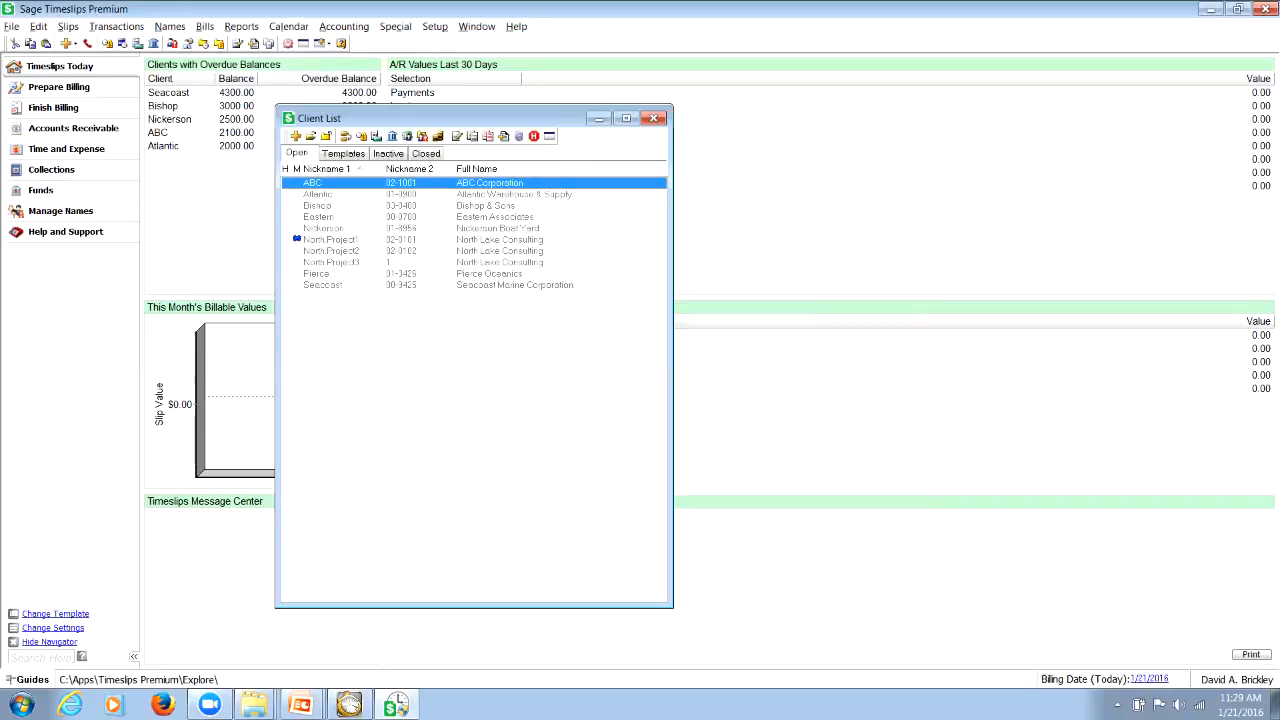
left_click(318, 206)
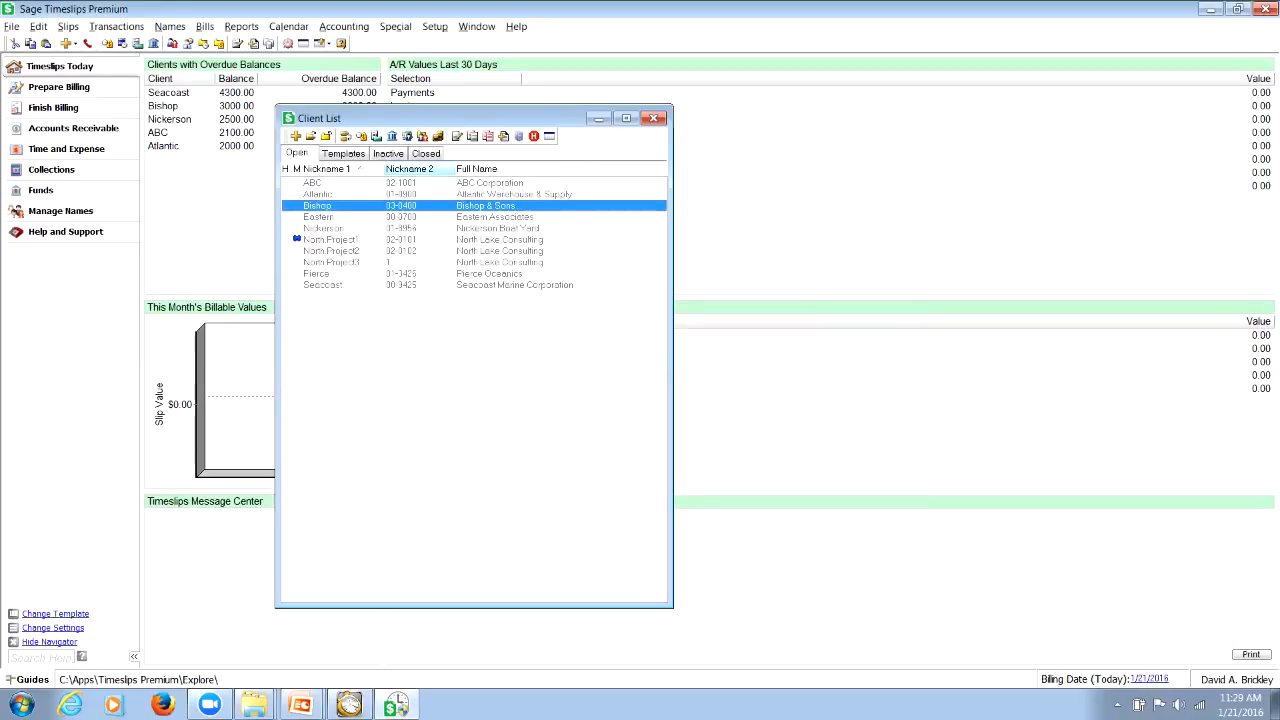
left_click(409, 169)
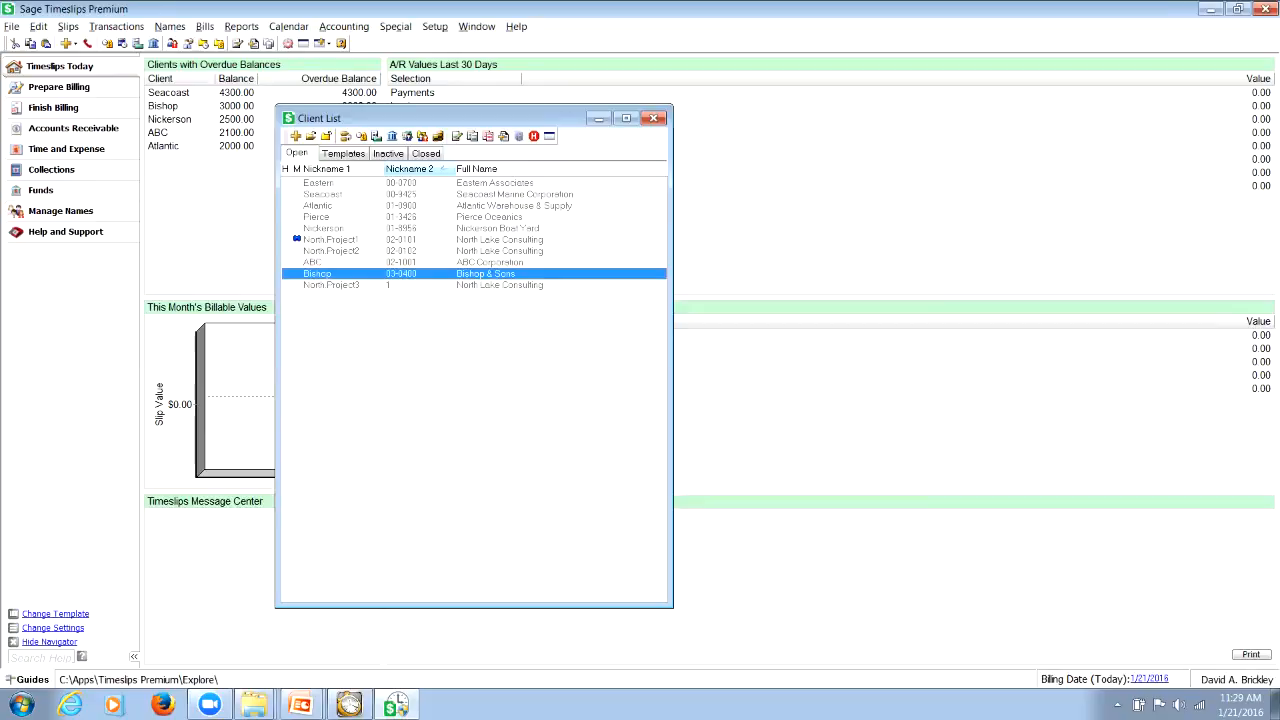
left_click(490, 169)
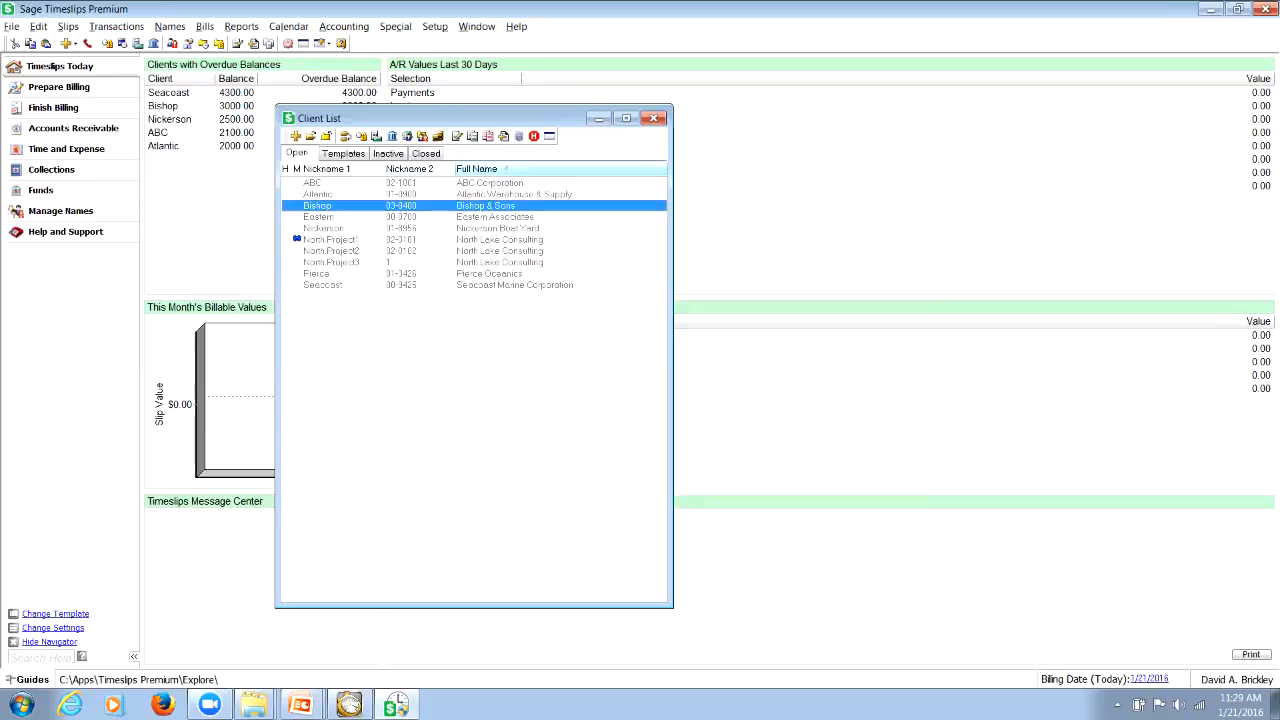
key("p")
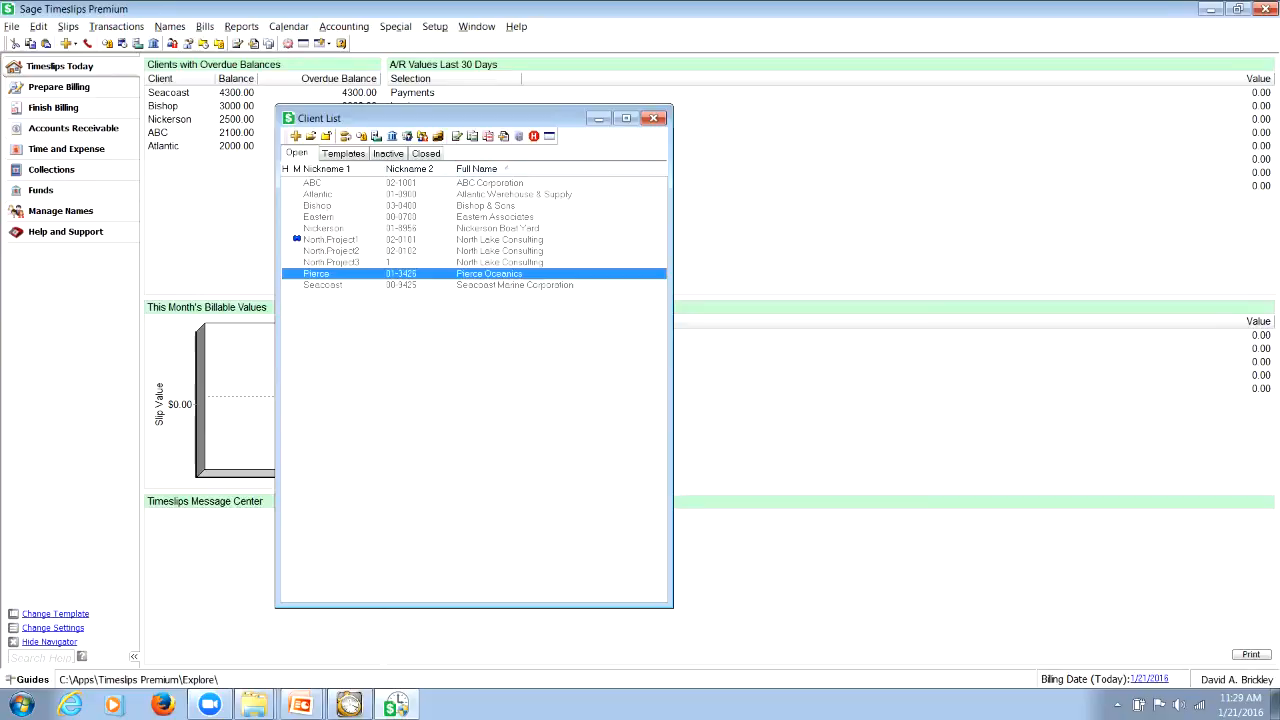
Compare the client list sorted by Nickname 2 and by Nickname 1, select Bishop, and close the list
left_click(410, 168)
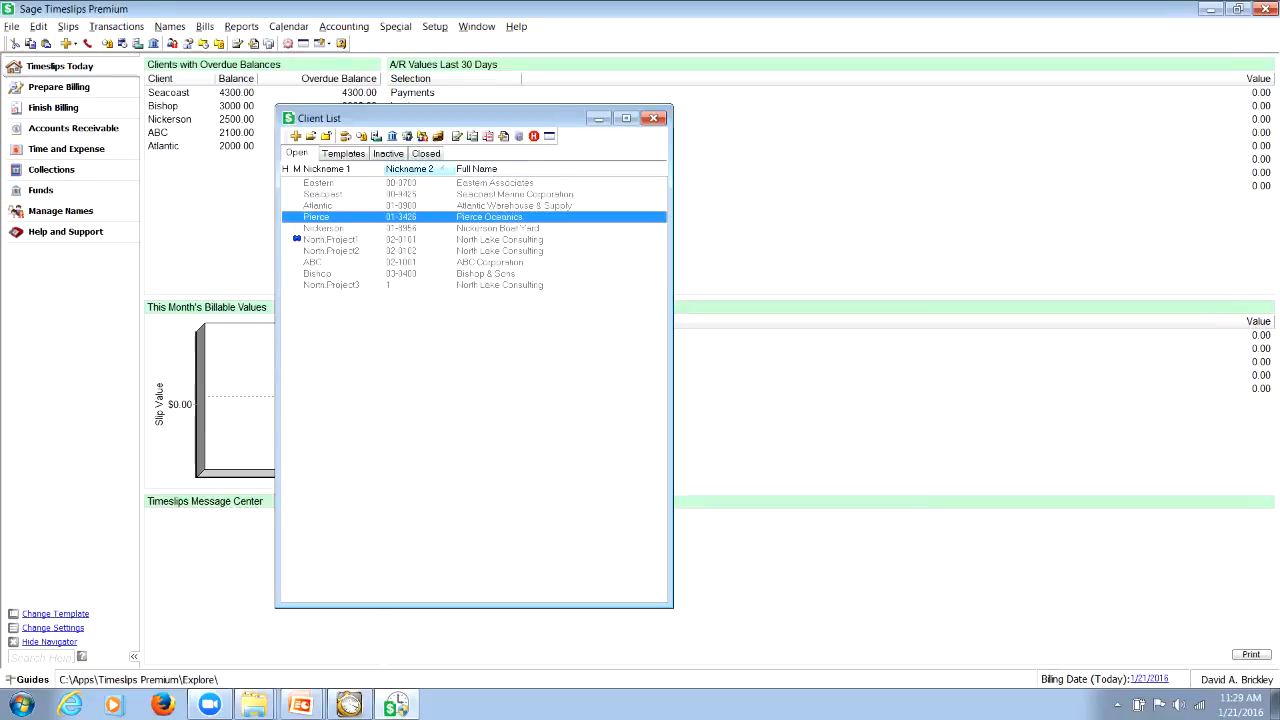
left_click(398, 285)
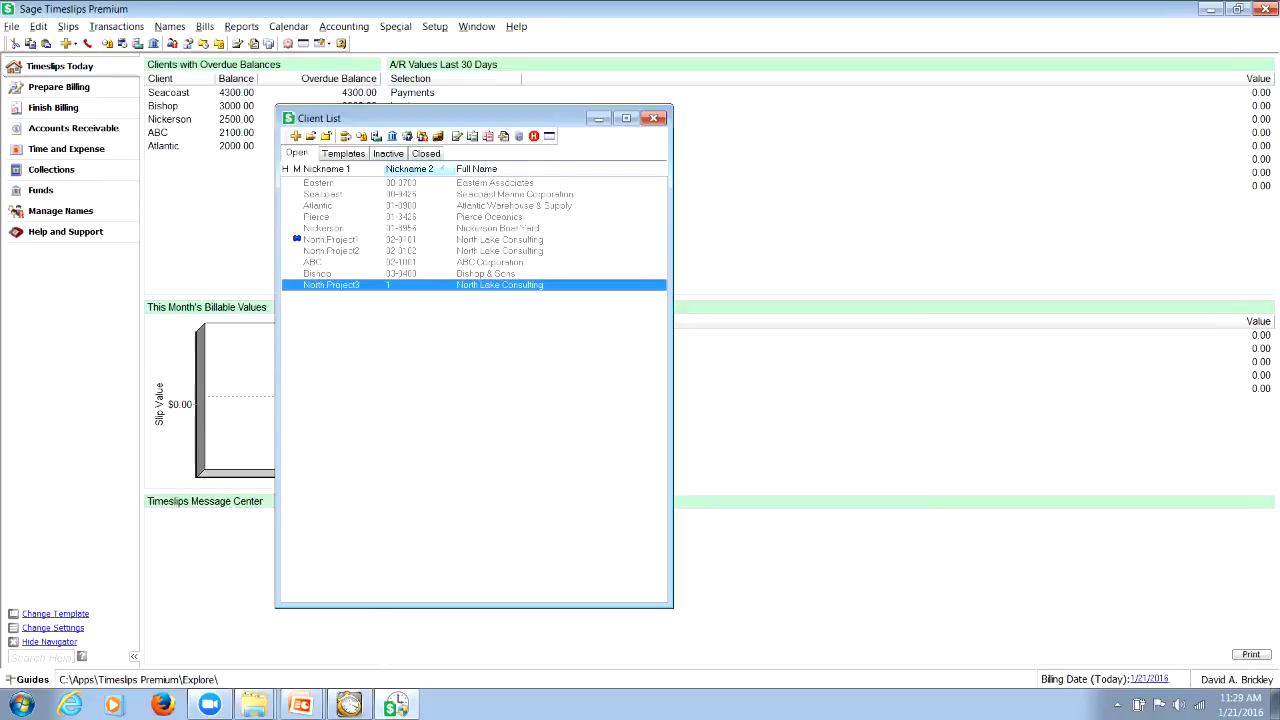
left_click(330, 194)
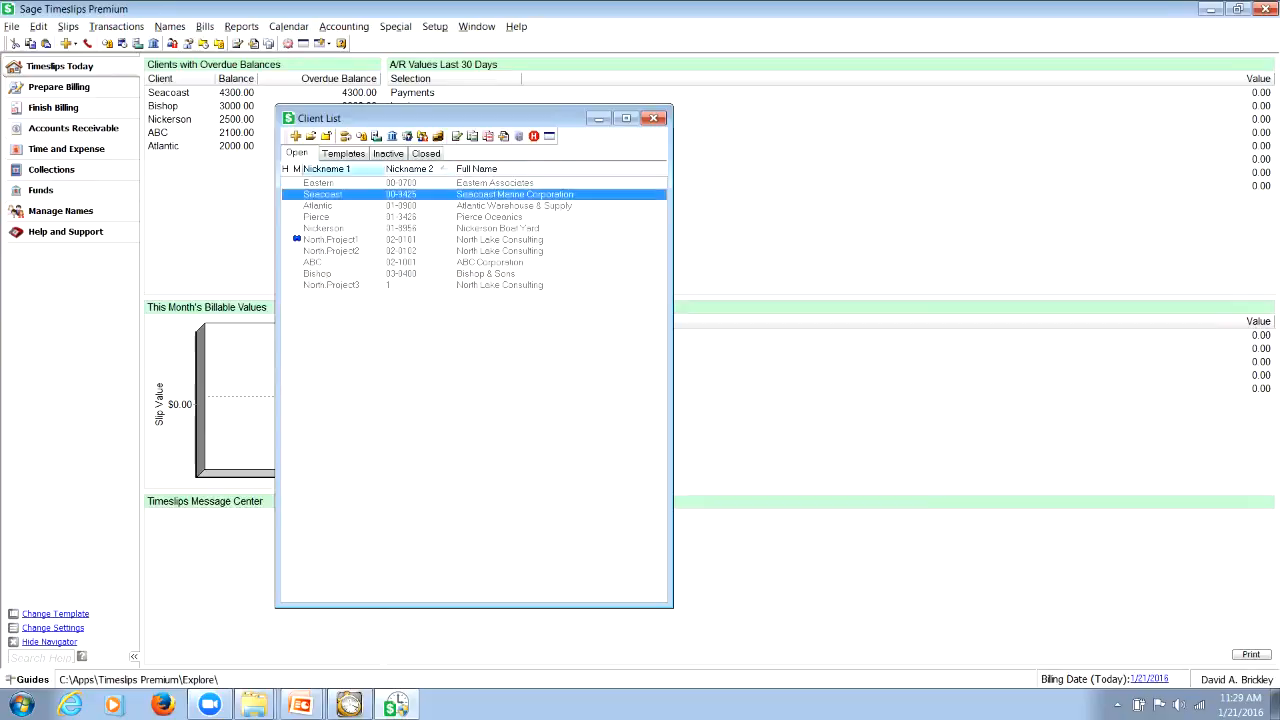
left_click(326, 168)
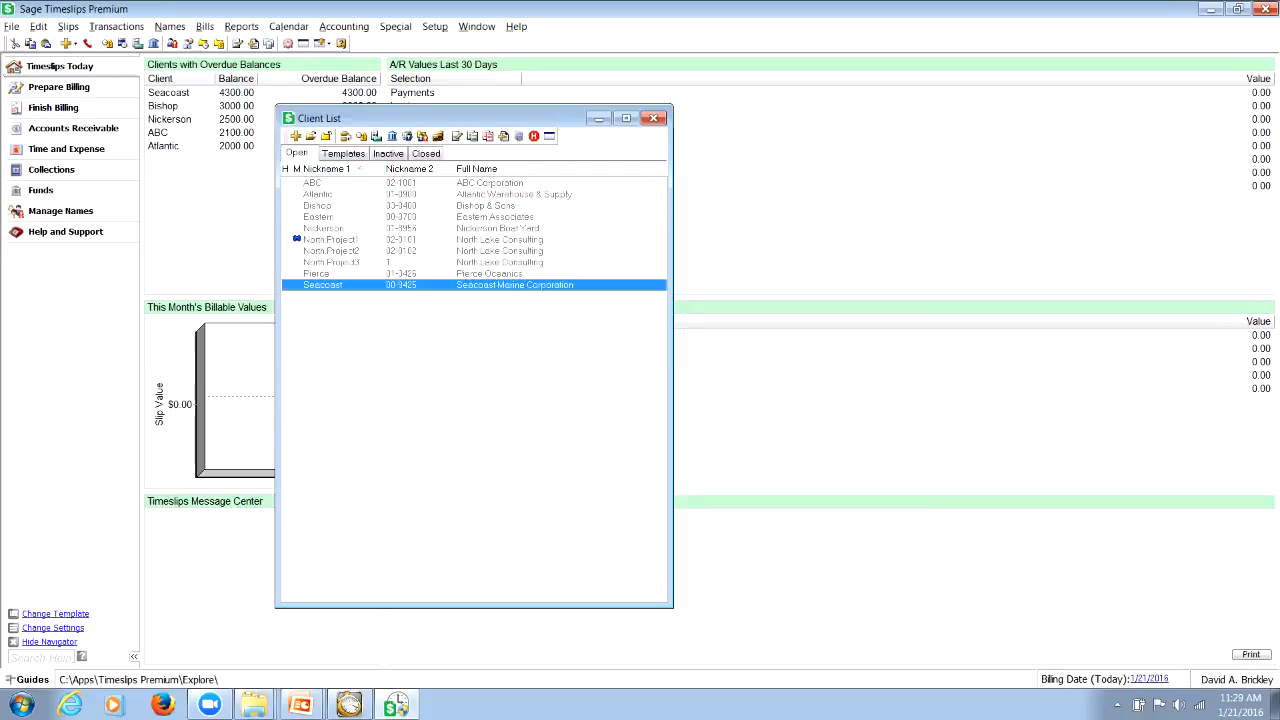
left_click(318, 206)
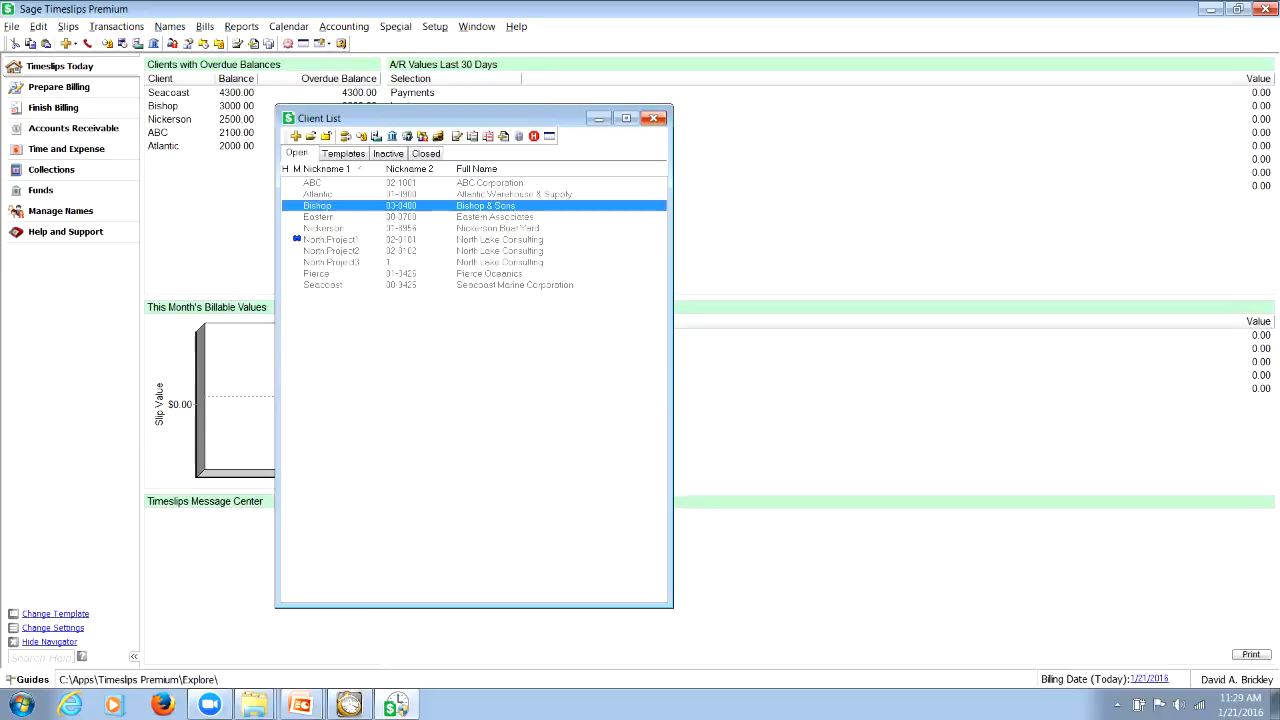
left_click(653, 118)
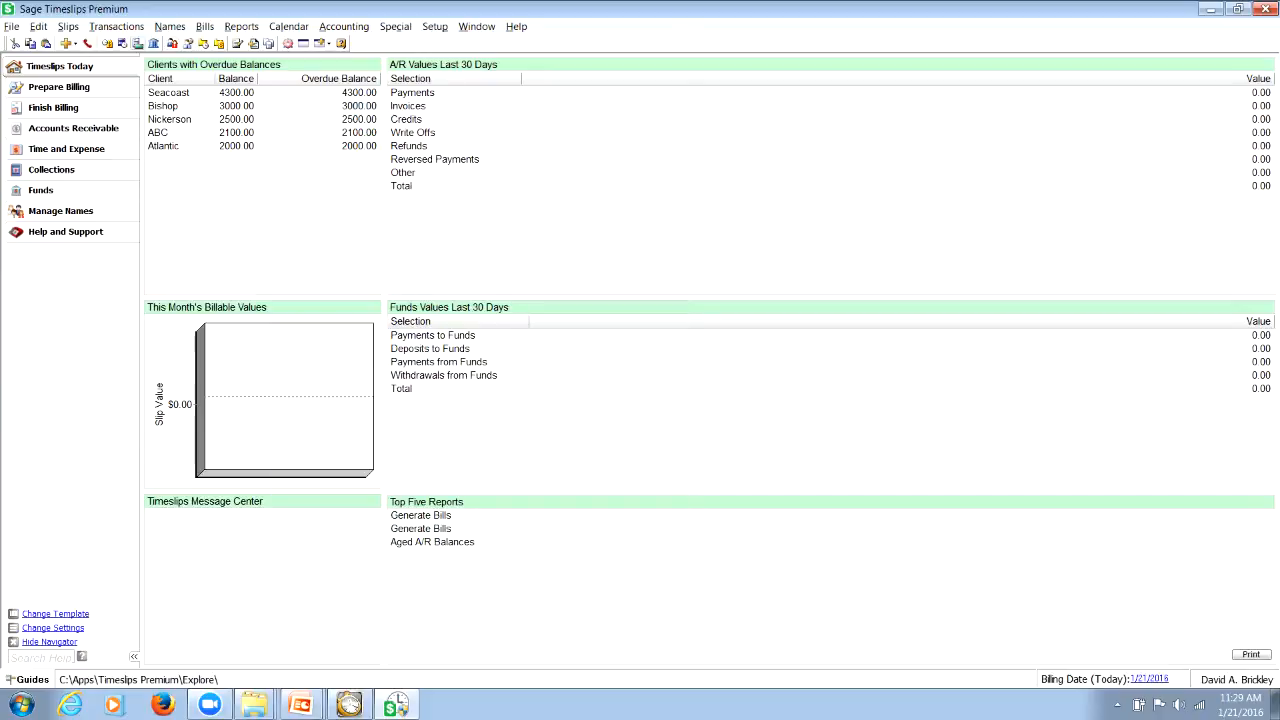
Start a new slip, review its list of clients, and choose Pierce as the client
left_click(68, 43)
left_click(629, 231)
left_click(629, 231)
left_click(629, 231)
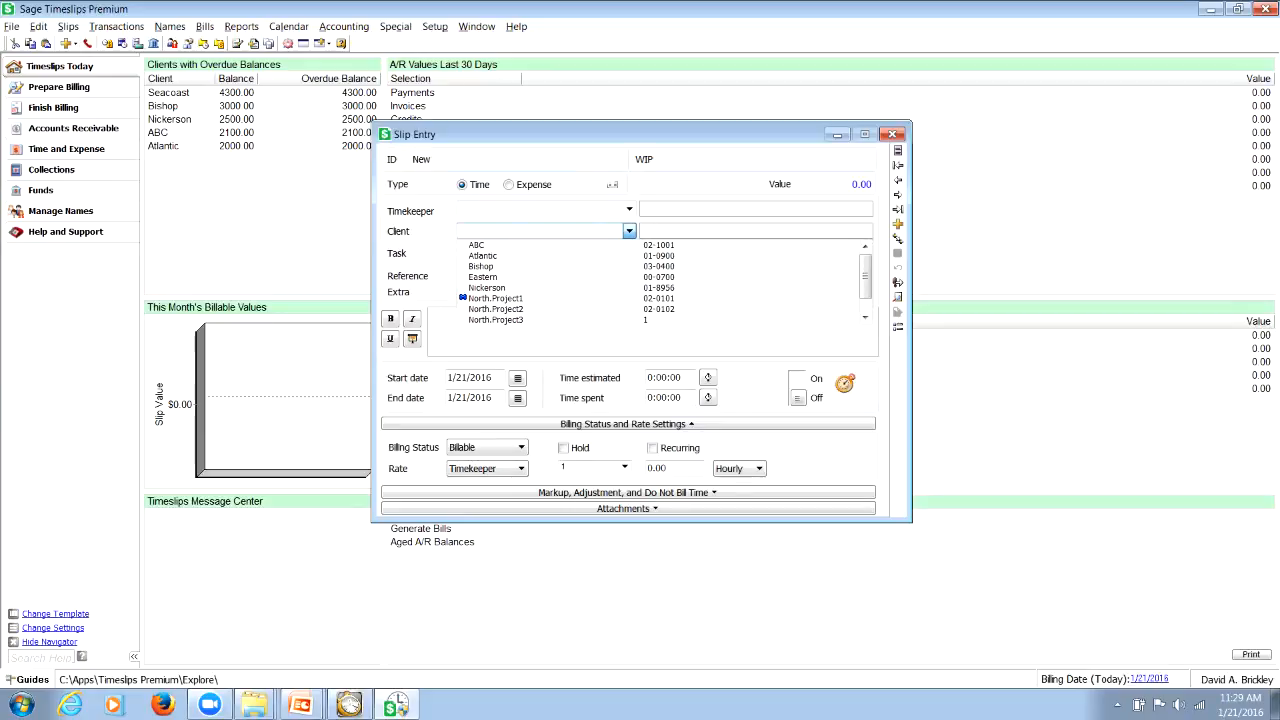
left_click(629, 231)
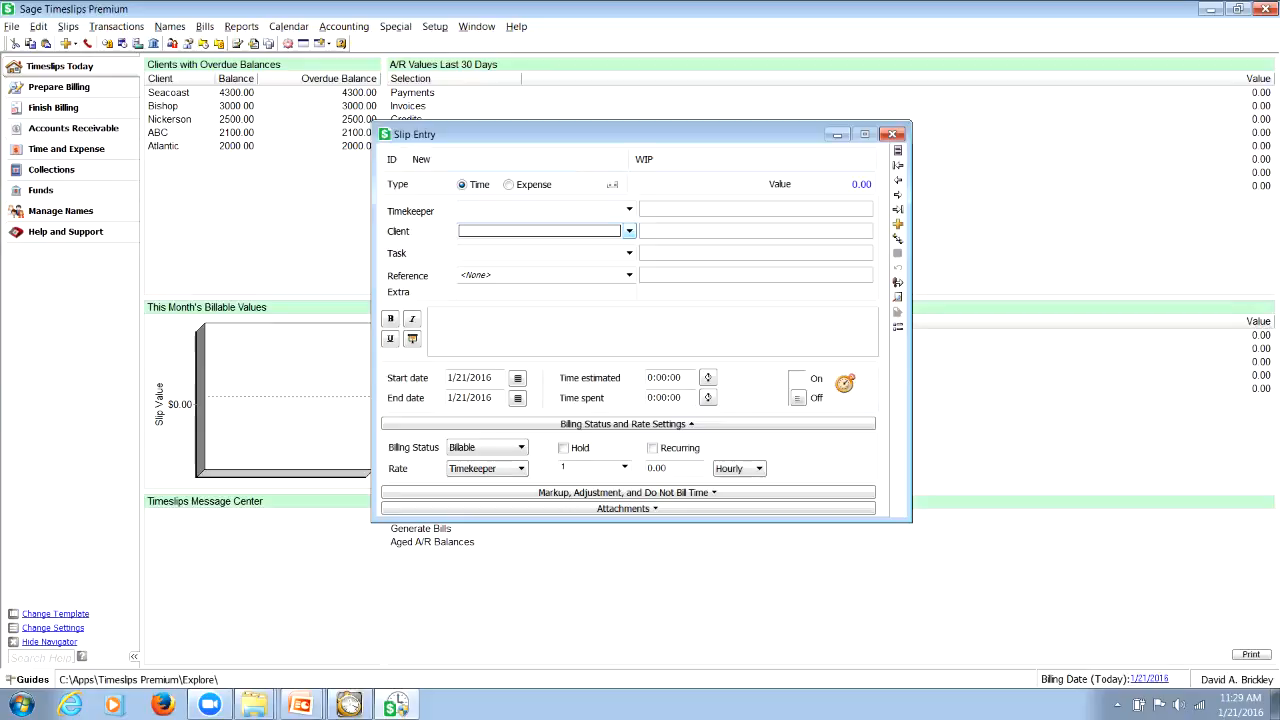
key("p")
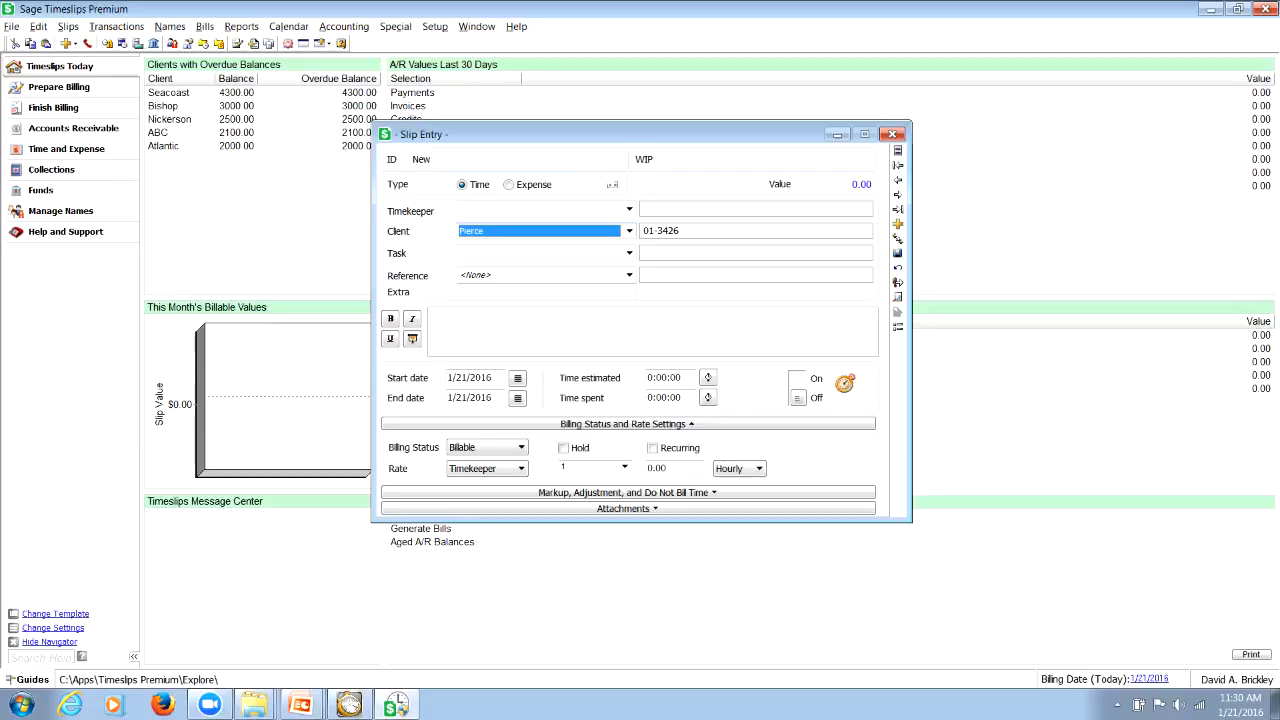
Switch the slip's client field to Nickname 2 lookup and select North.Project3 by its second nickname
right_click(609, 232)
left_click(659, 294)
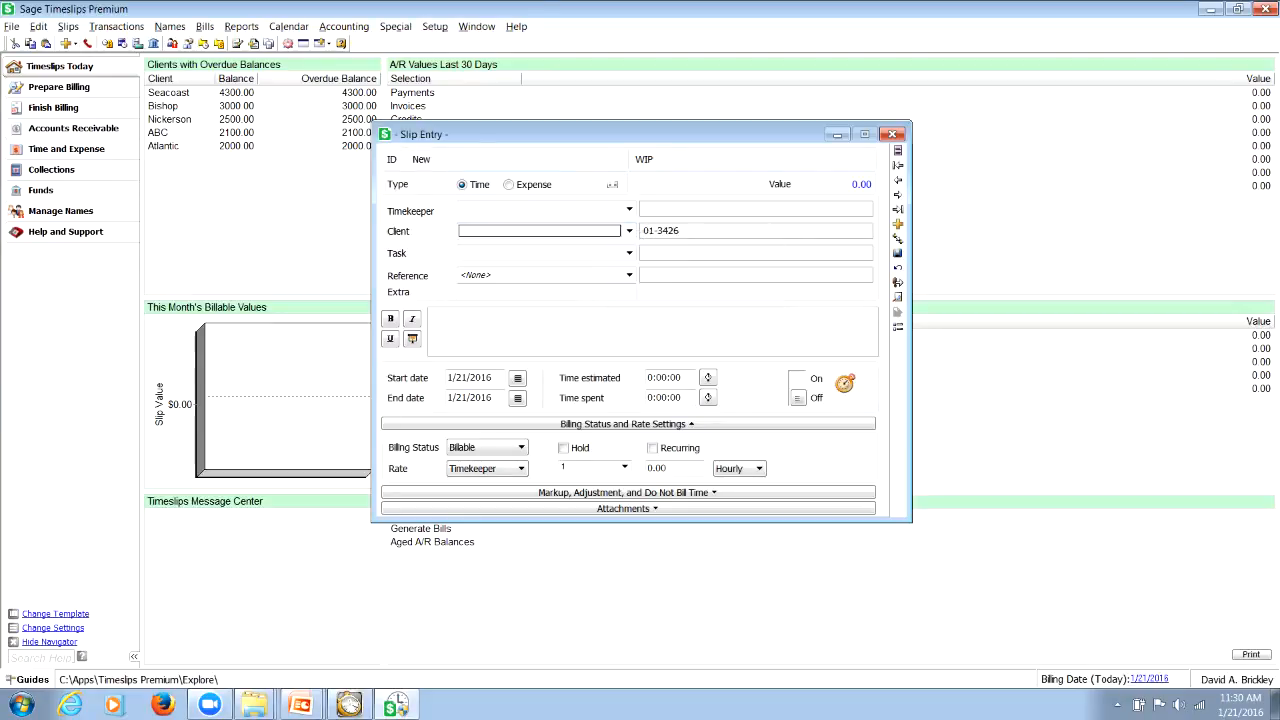
type("1")
left_click(629, 231)
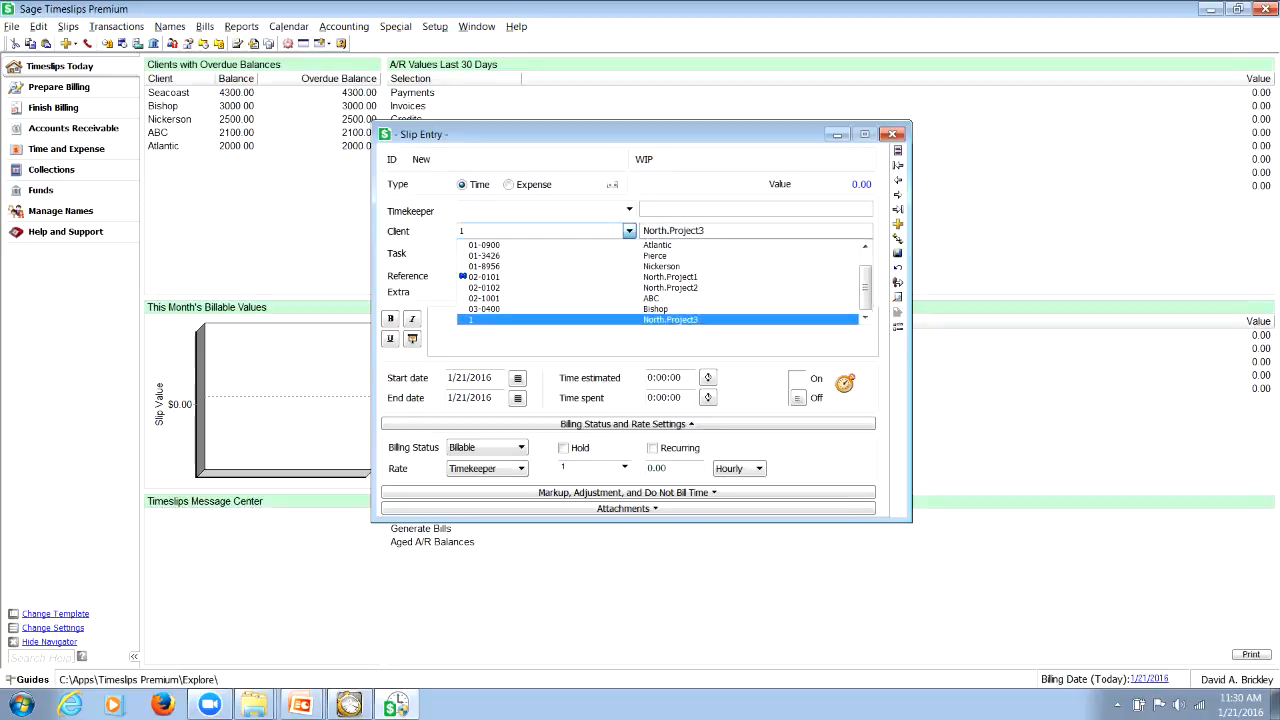
left_click(629, 231)
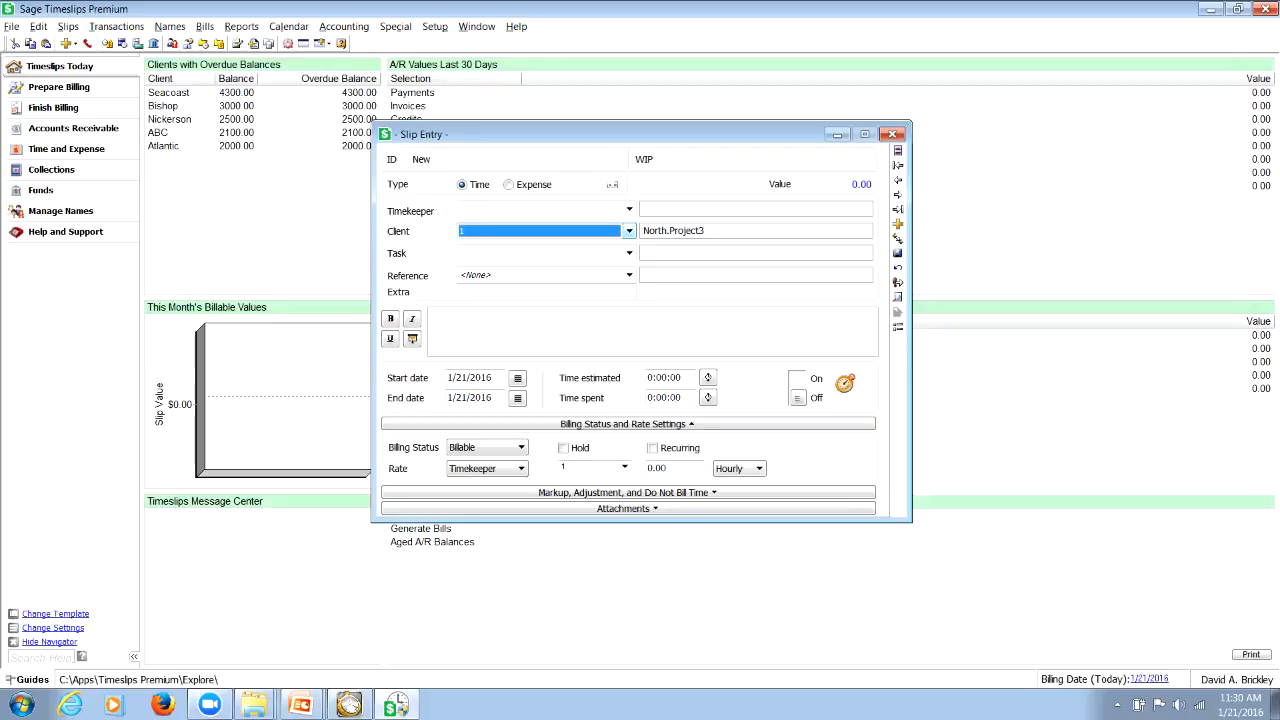
Change the slip's client to Atlantic by its second nickname and review the client list in Nickname 2 order
left_click(629, 231)
left_click(629, 231)
type("01-0900")
left_click(629, 231)
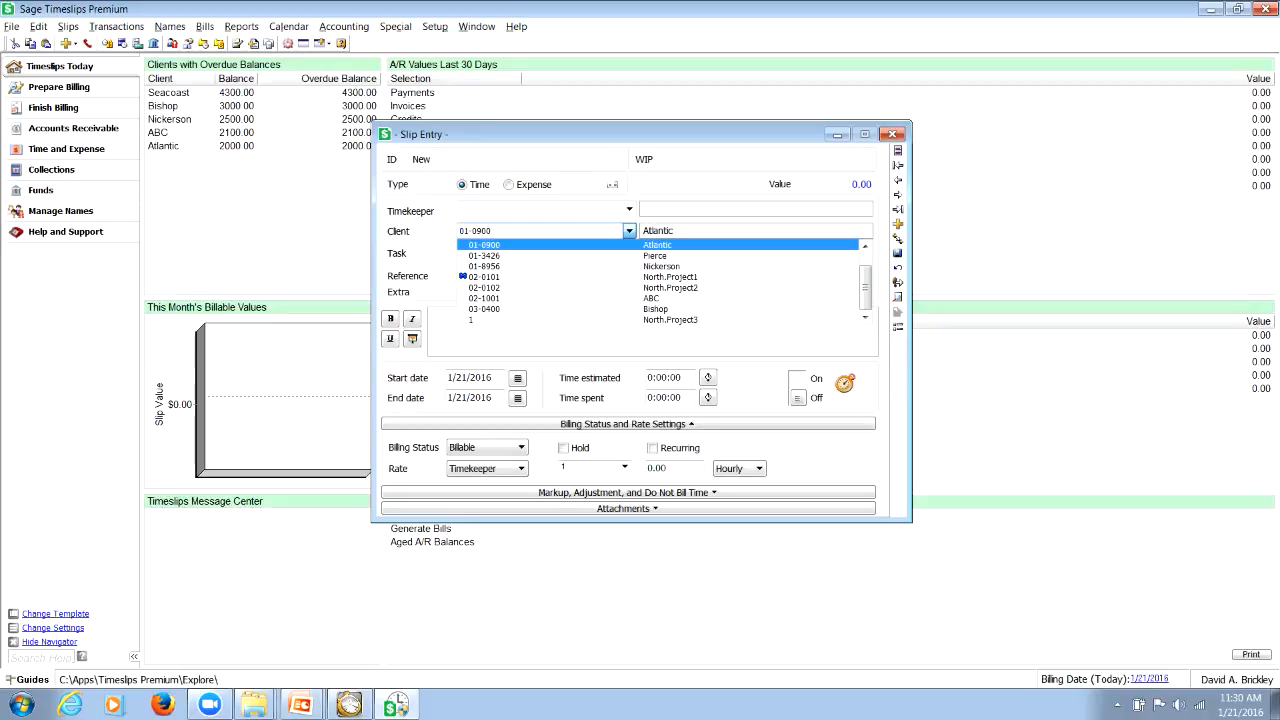
left_click_drag(865, 279, 865, 266)
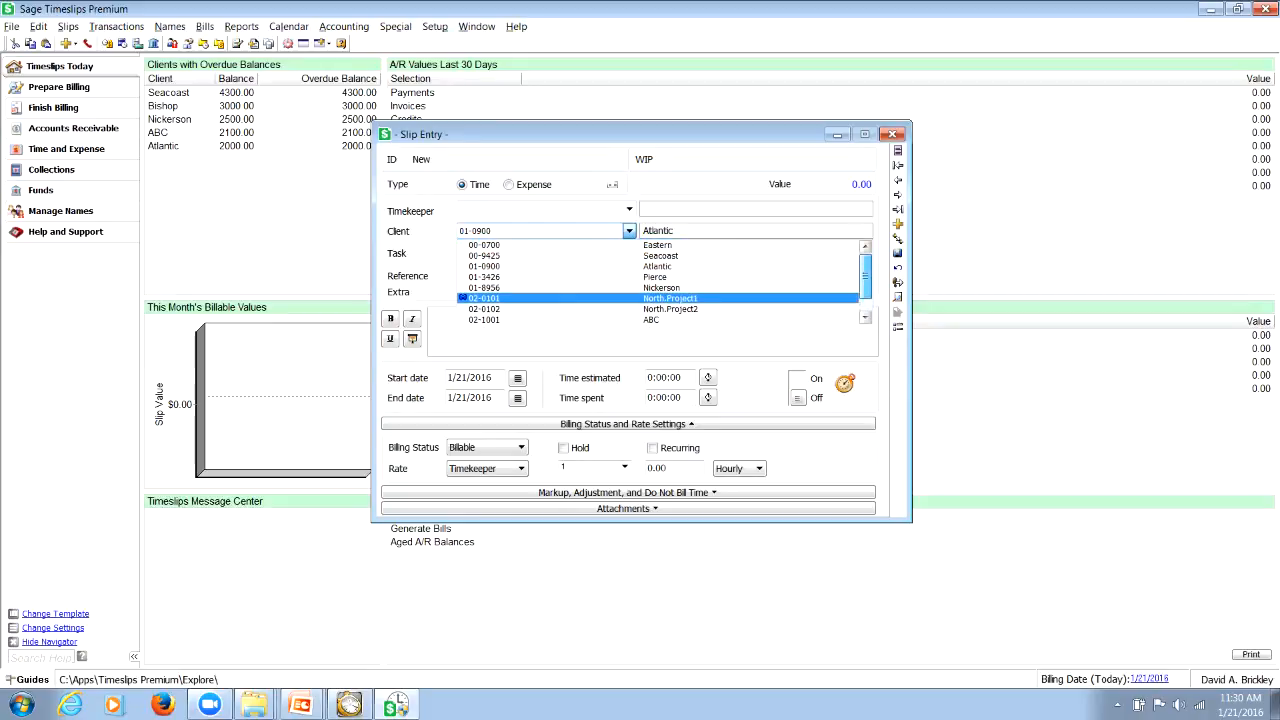
left_click(629, 231)
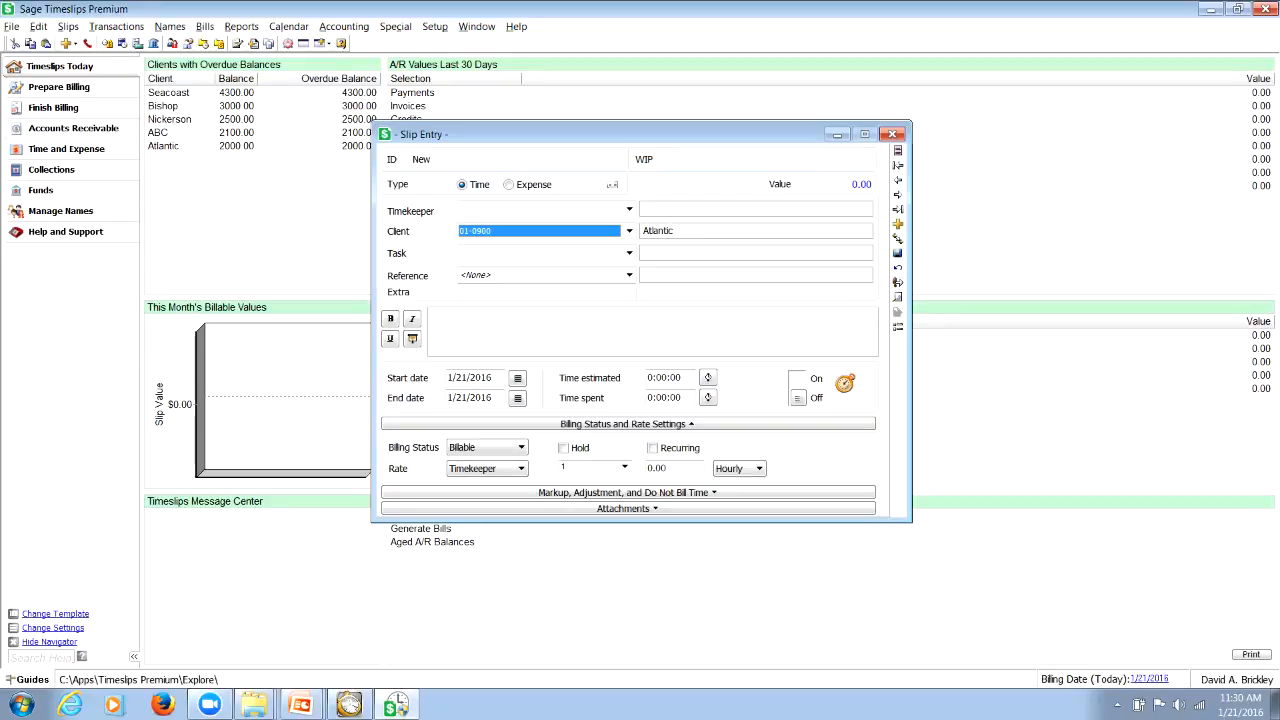
Switch to the PowerPoint presentation
left_click(303, 705)
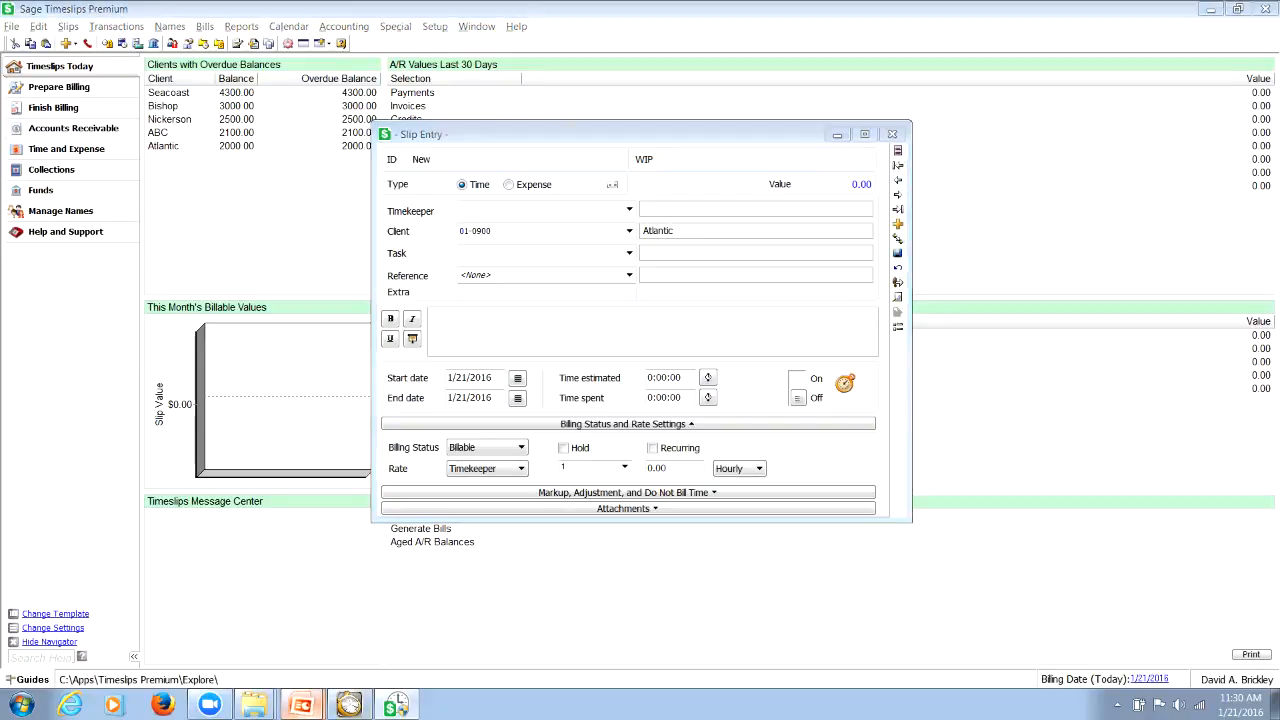